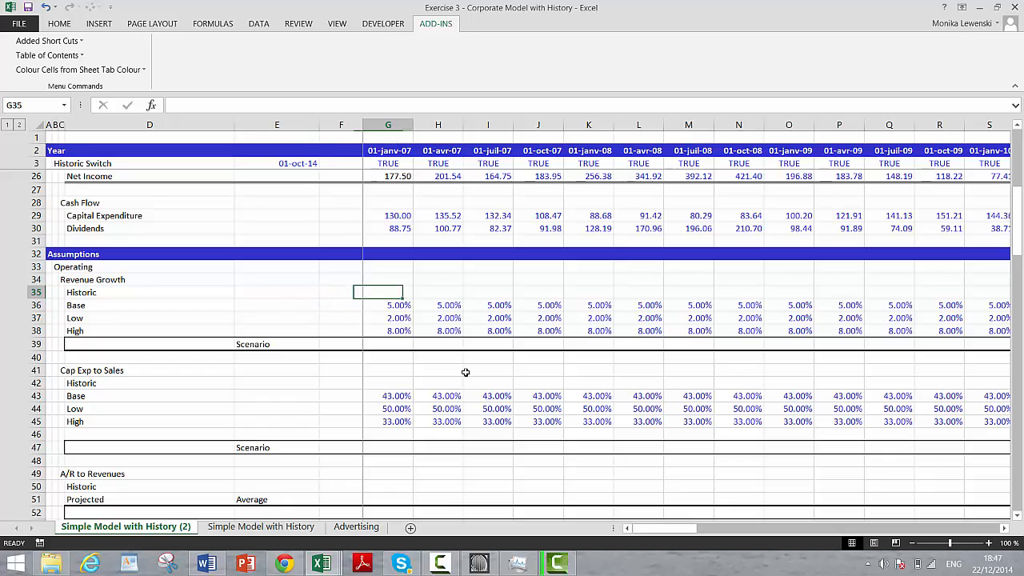
Step: Look through the assumption sections below the history block, including Revenue Growth, Cap Exp to Sales and the financing rates
key("Left")
key("Left")
key("Right")
key("Page_Down")
key("Page_Up")
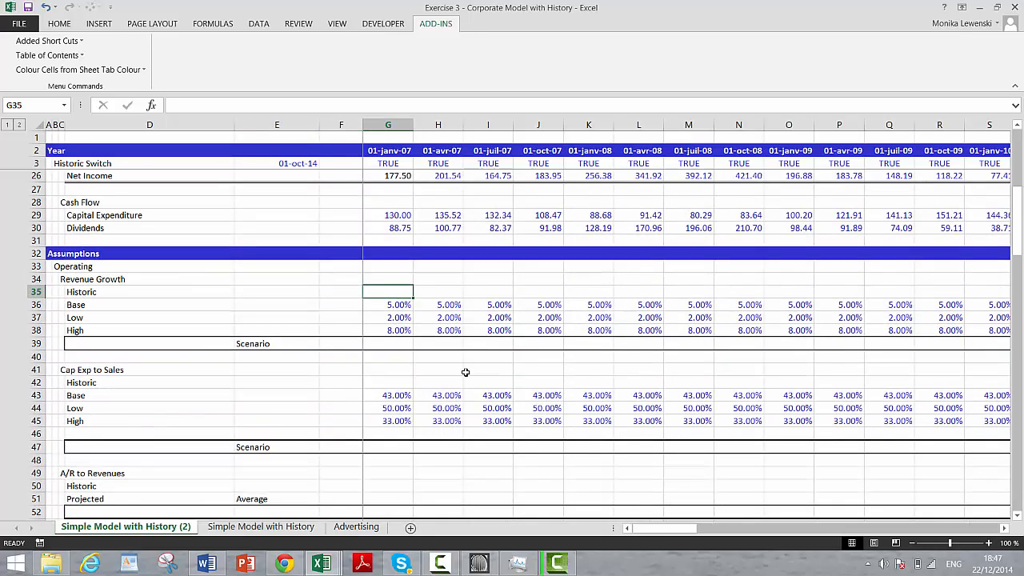
key("Down")
key("Down")
key("Left")
key("Left")
key("Right")
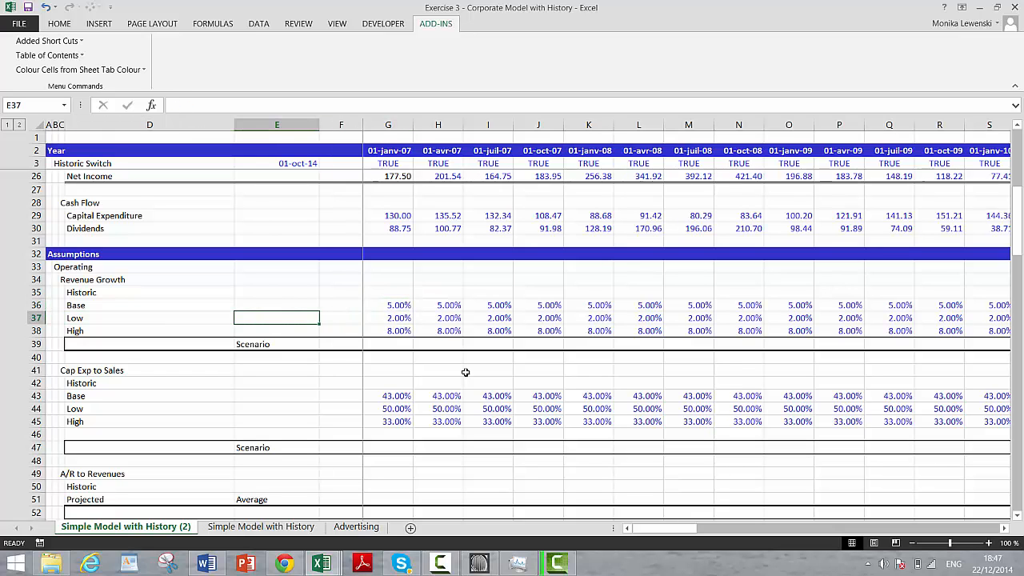
key("Down")
key("Down")
key("Right")
key("Right")
key("Down")
key("Down")
key("Down")
key("Down")
key("Down")
key("Down")
key("Down")
key("Down")
key("Down")
key("Down")
key("Down")
key("Down")
key("Down")
key("Down")
key("Down")
key("Down")
key("Down")
key("Down")
key("Down")
key("Down")
key("Down")
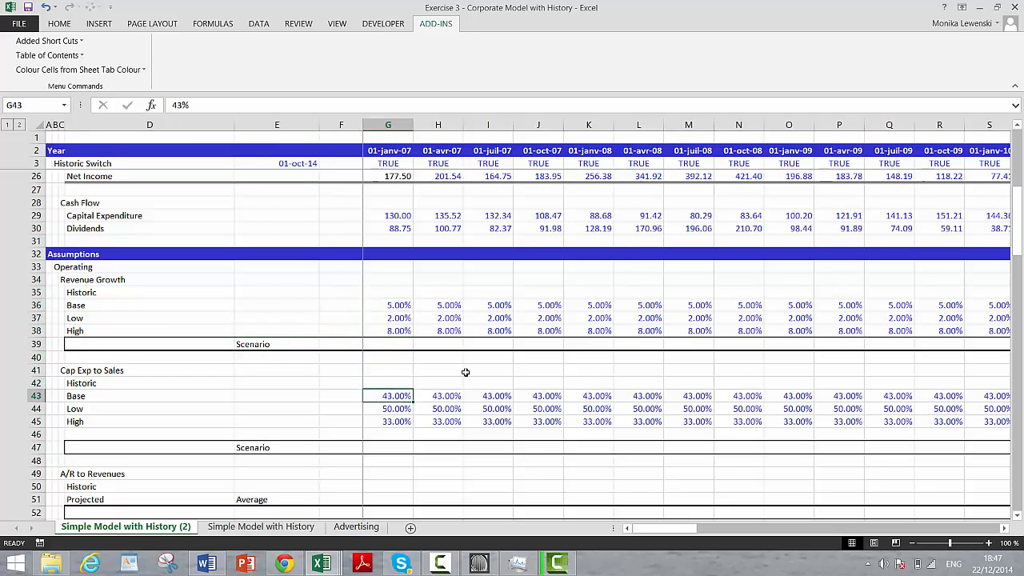
key("Up")
key("Up")
key("Up")
key("Up")
key("Up")
key("Up")
key("Up")
key("Up")
key("Up")
key("Up")
key("Up")
key("Up")
key("Up")
key("Up")
key("Up")
key("Up")
key("Up")
key("Up")
key("Up")
key("Up")
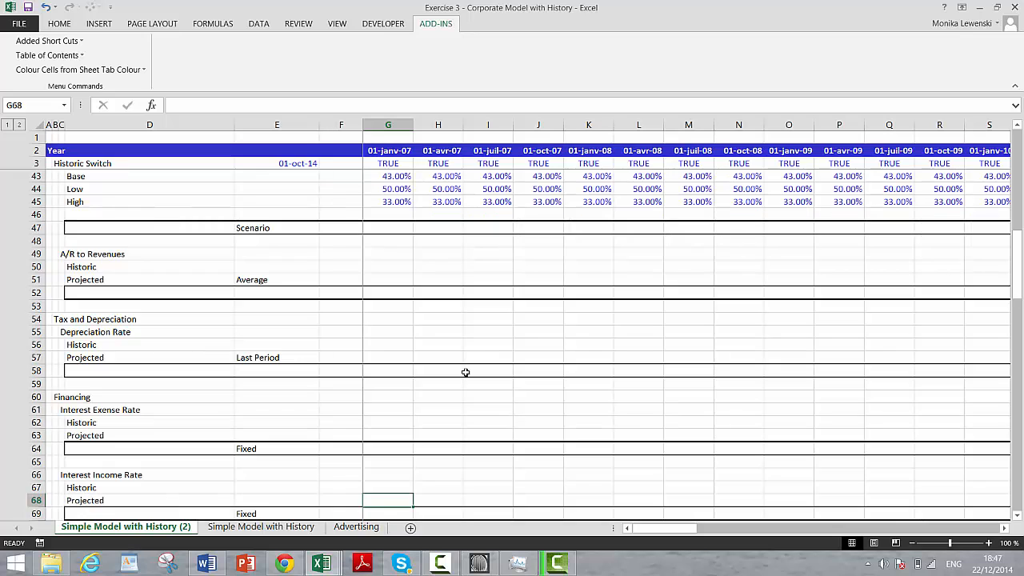
key("Up")
key("Up")
key("Up")
key("Up")
key("Up")
key("Up")
key("Up")
key("Up")
key("Up")
key("Up")
key("Up")
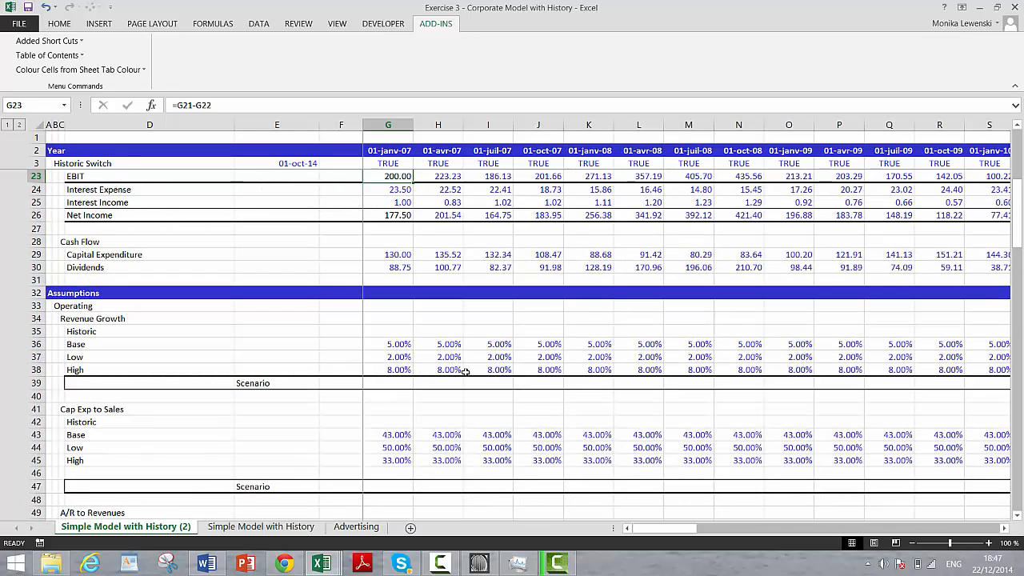
key("Down")
key("Down")
key("Down")
key("Down")
key("Down")
key("Down")
key("Down")
key("Down")
key("Down")
key("Down")
key("Down")
key("Down")
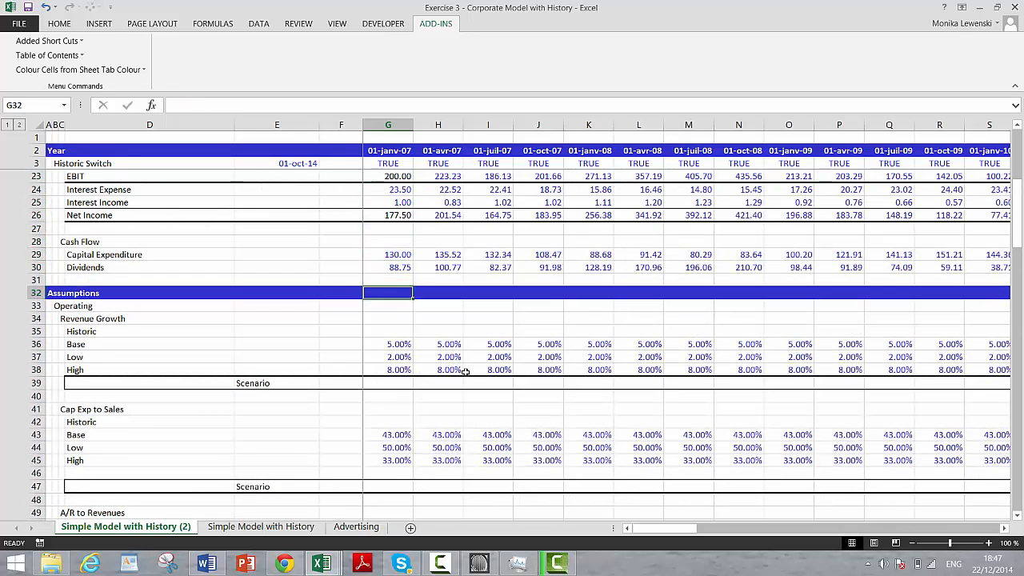
Step: Examine the Revenue Growth and Cap Exp to Sales assumptions across the timeline, from the historic quarters into the forecast quarters
key("Right")
key("Right")
key("Right")
key("Right")
key("Right")
key("Right")
key("Right")
key("Right")
key("Right")
key("Right")
key("Right")
key("Right")
key("Right")
key("Right")
key("Right")
key("Right")
key("Right")
key("Right")
key("Right")
key("Right")
key("Right")
key("Right")
key("Right")
key("Right")
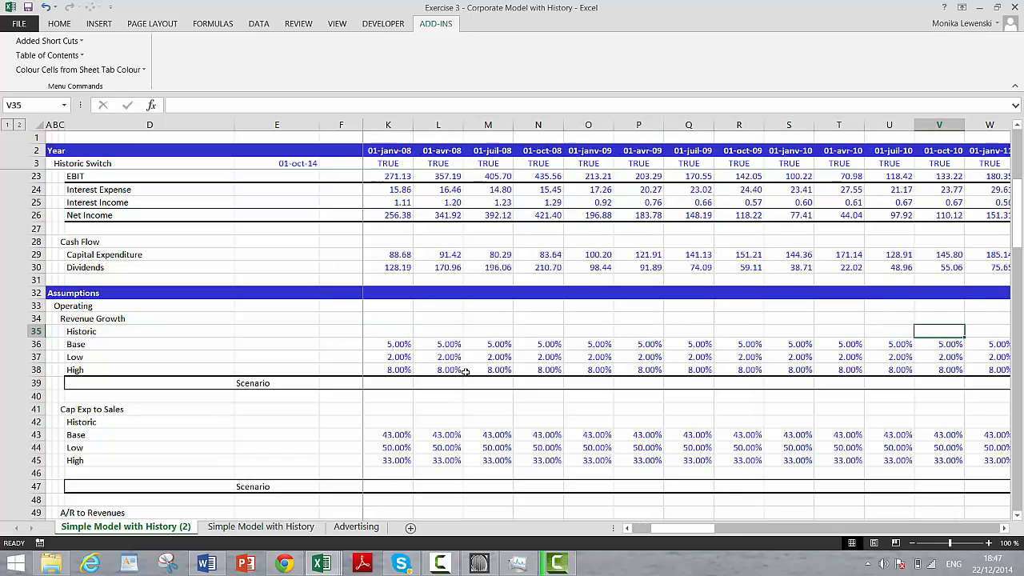
key("Left")
key("Left")
key("Left")
key("Left")
key("Left")
key("Left")
key("Left")
key("Left")
key("Left")
key("Left")
key("Left")
key("Left")
key("Left")
key("Left")
key("Left")
key("Left")
key("Left")
key("Left")
key("Left")
key("Left")
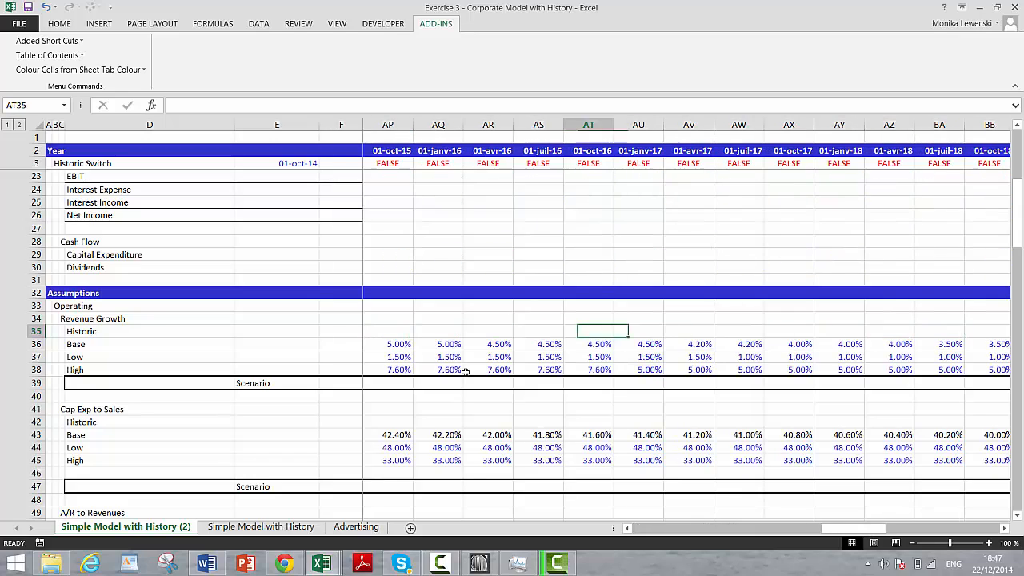
key("Left")
key("Left")
key("Left")
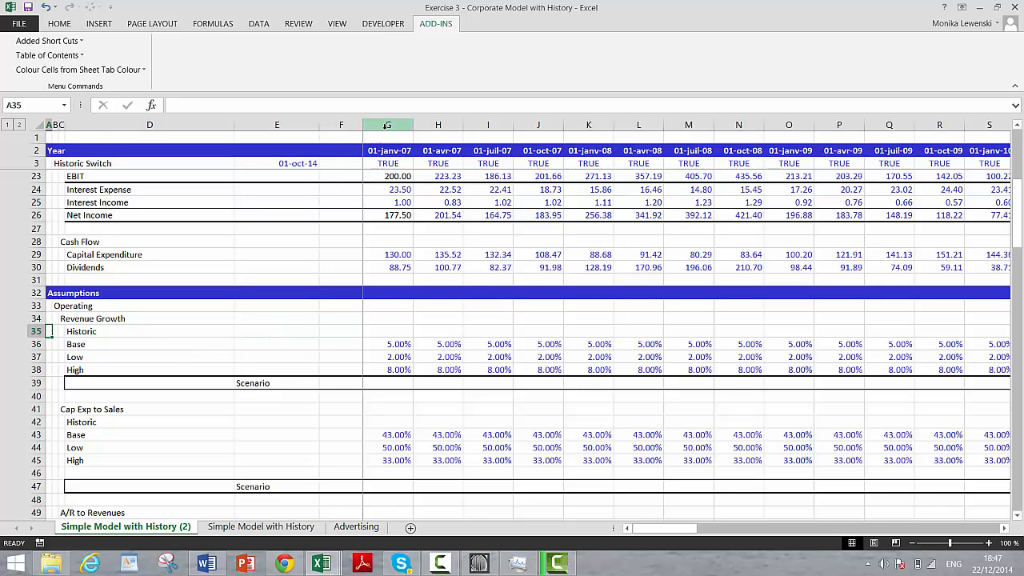
left_click_drag(385, 127, 438, 127)
key("shift+Right")
key("shift+Right")
key("shift+Right")
key("shift+Right")
key("shift+Right")
key("shift+Right")
key("shift+Right")
key("shift+Right")
key("shift+Right")
key("shift+Right")
key("shift+Right")
key("shift+Right")
key("shift+Right")
key("shift+Right")
key("shift+Right")
key("shift+Right")
key("shift+Right")
key("shift+Right")
key("shift+Right")
key("shift+Right")
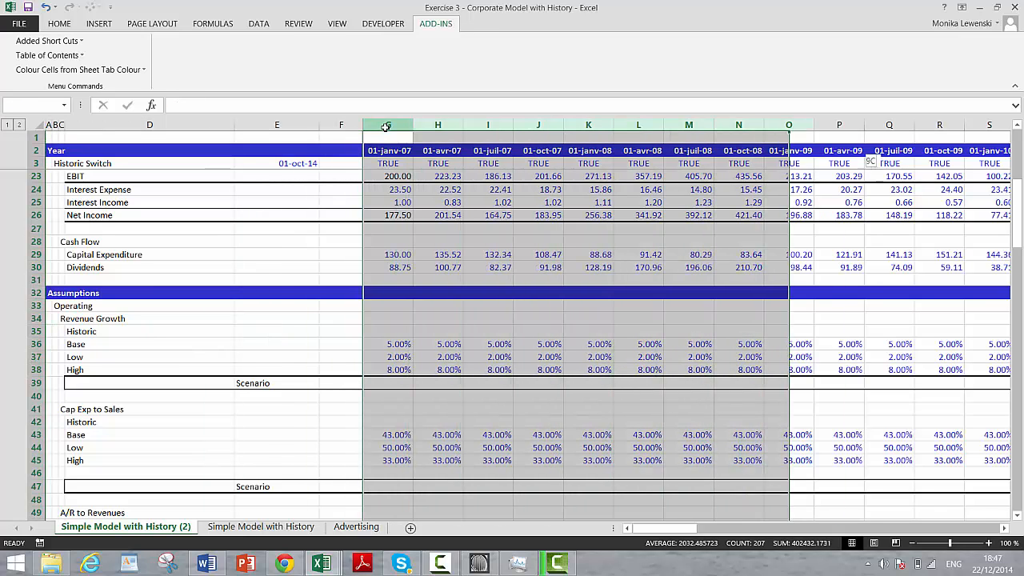
key("Left")
key("Left")
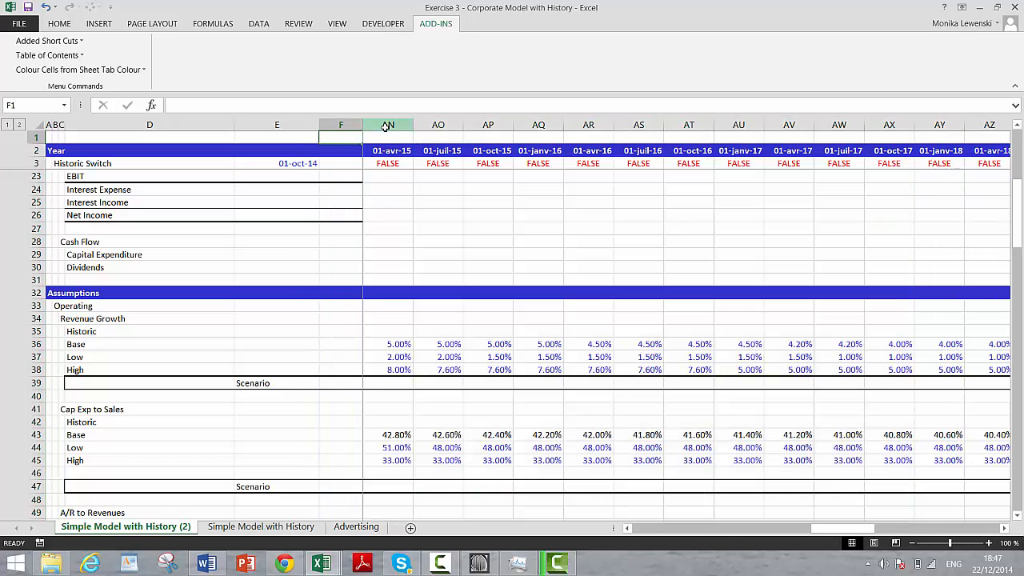
key("Right")
key("Right")
key("Right")
key("Left")
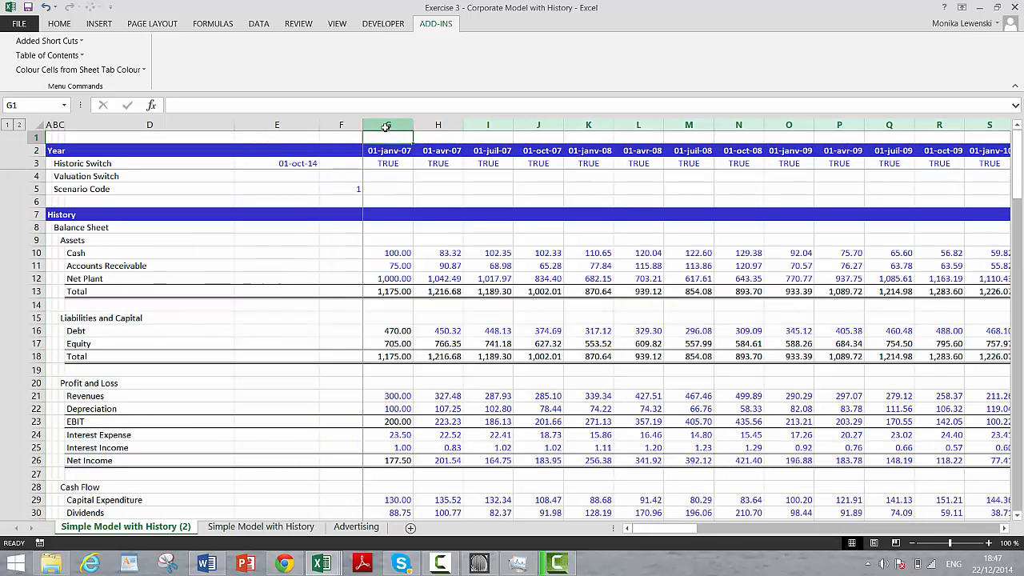
Step: Select all the timeline columns from G to BV
left_click_drag(385, 126, 488, 124)
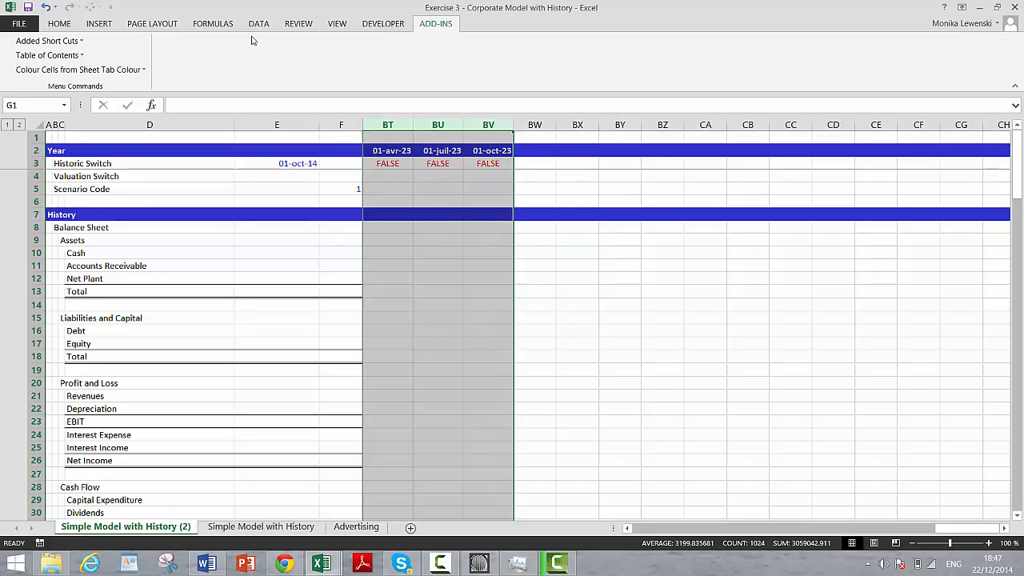
left_click(59, 24)
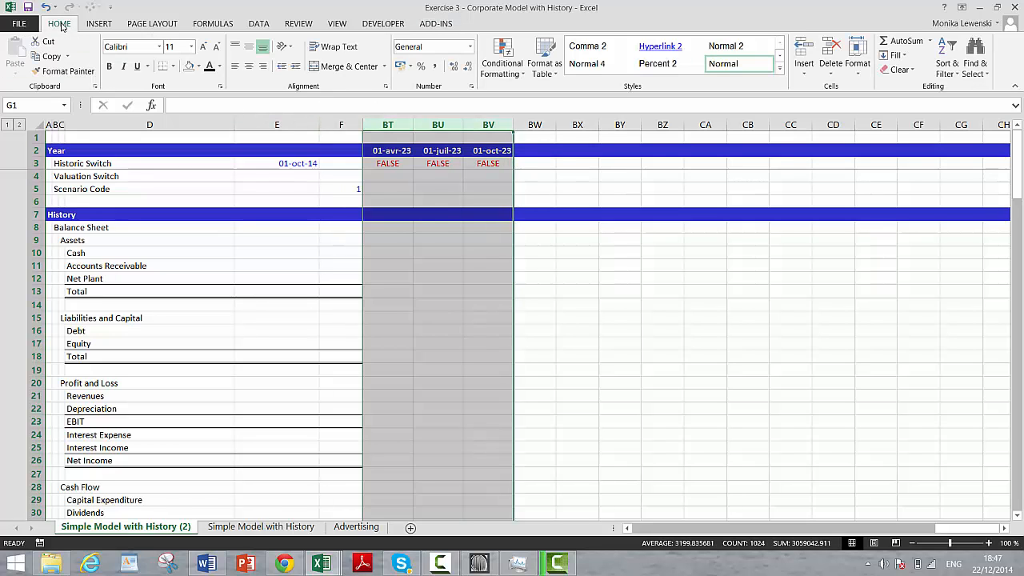
left_click(518, 74)
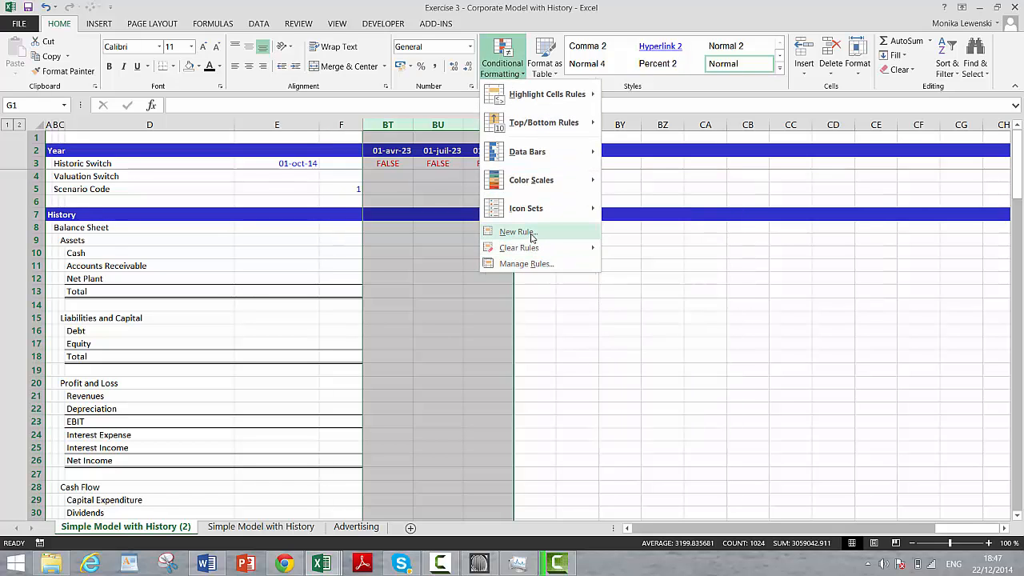
left_click(529, 233)
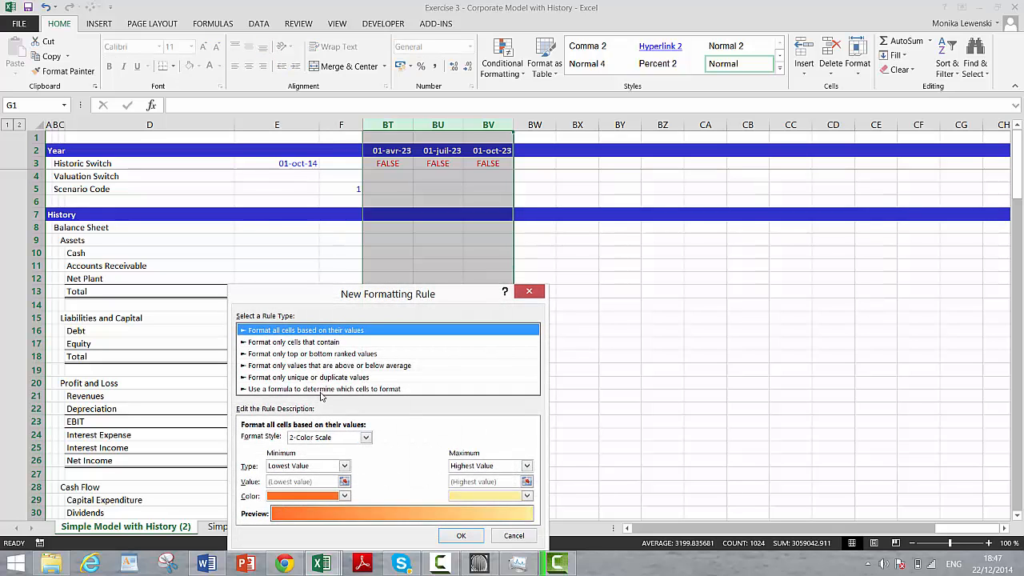
left_click(319, 392)
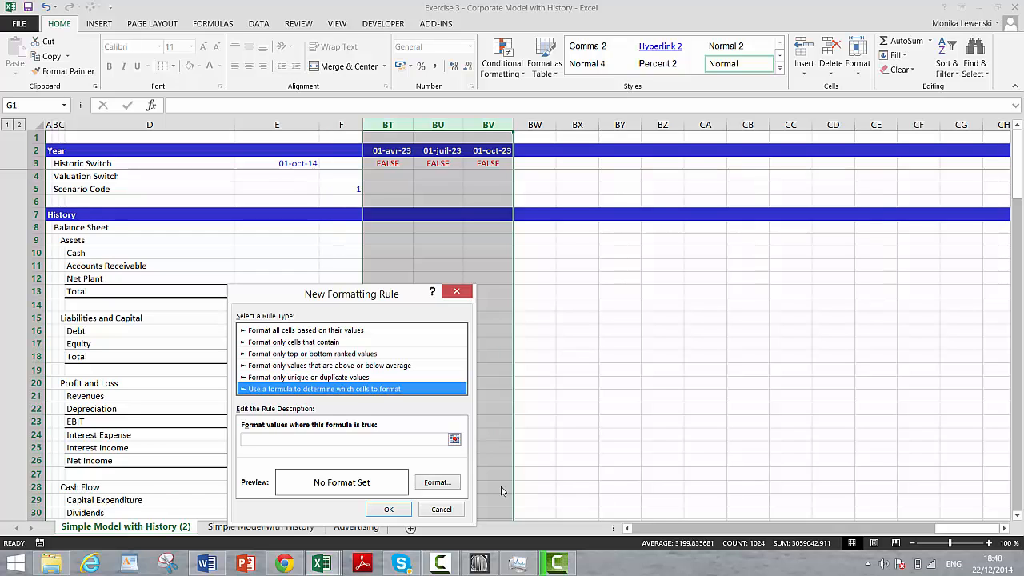
left_click(454, 439)
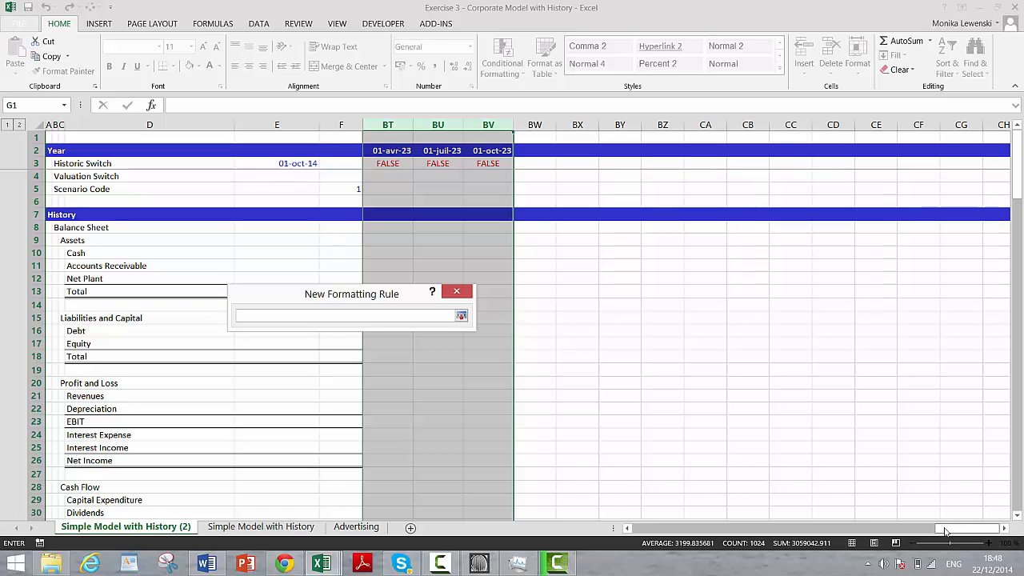
left_click_drag(946, 530, 628, 534)
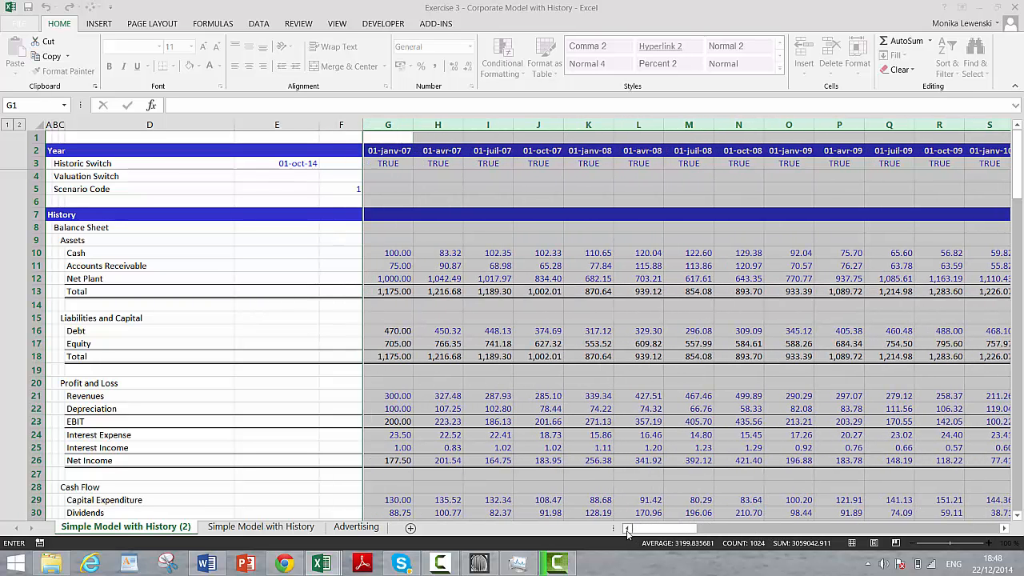
left_click(383, 161)
key("ctrl+c")
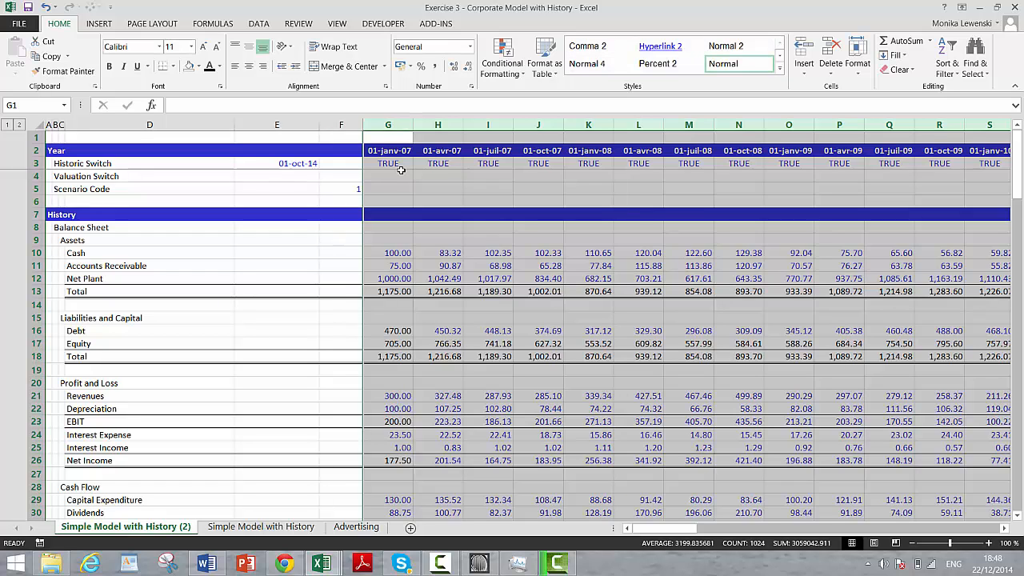
Step: Start a formula-based conditional formatting rule for the selected timeline columns, using the historic switch reference =G$3
left_click(513, 61)
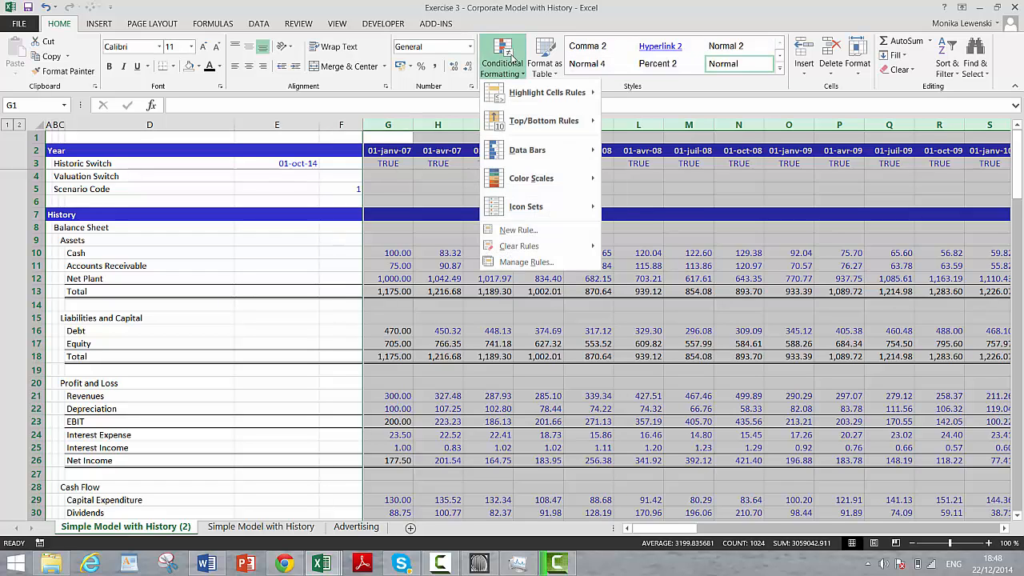
left_click(507, 234)
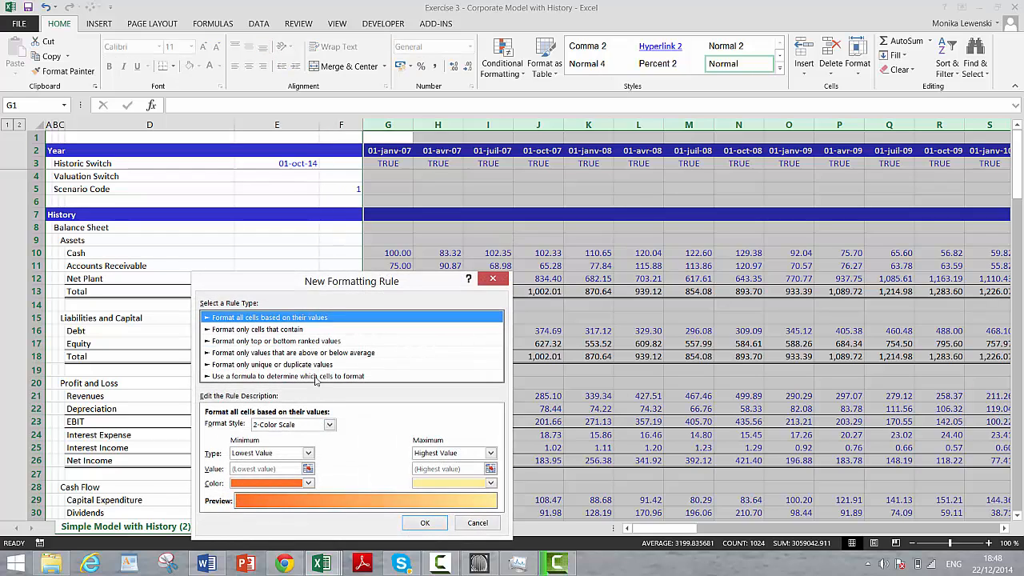
left_click(316, 377)
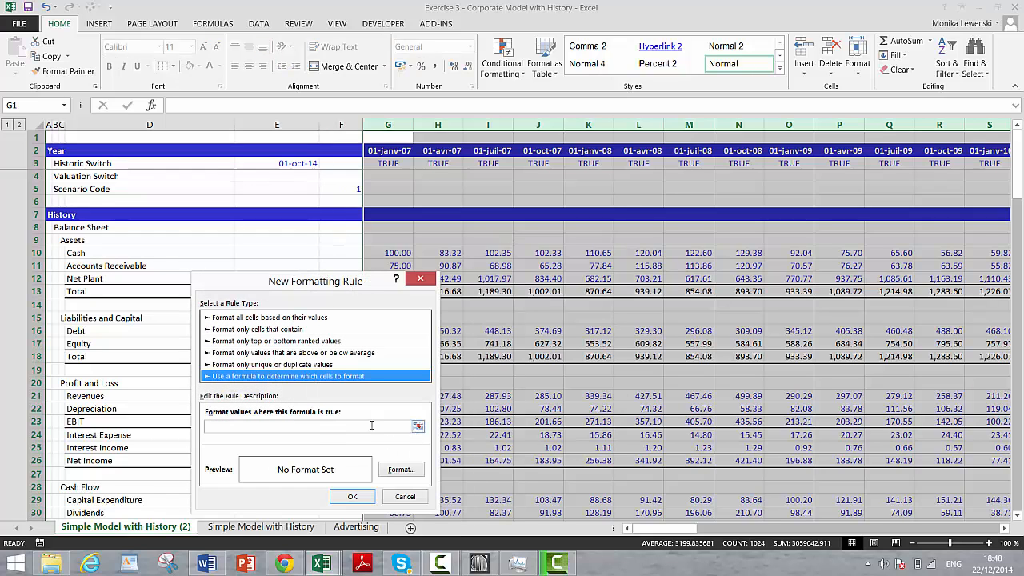
left_click(416, 426)
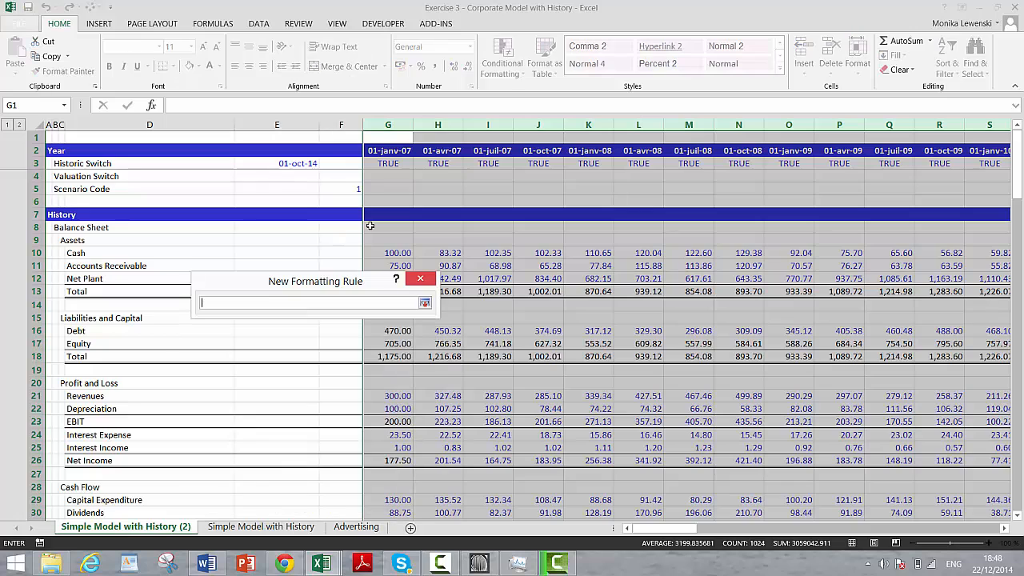
left_click(383, 163)
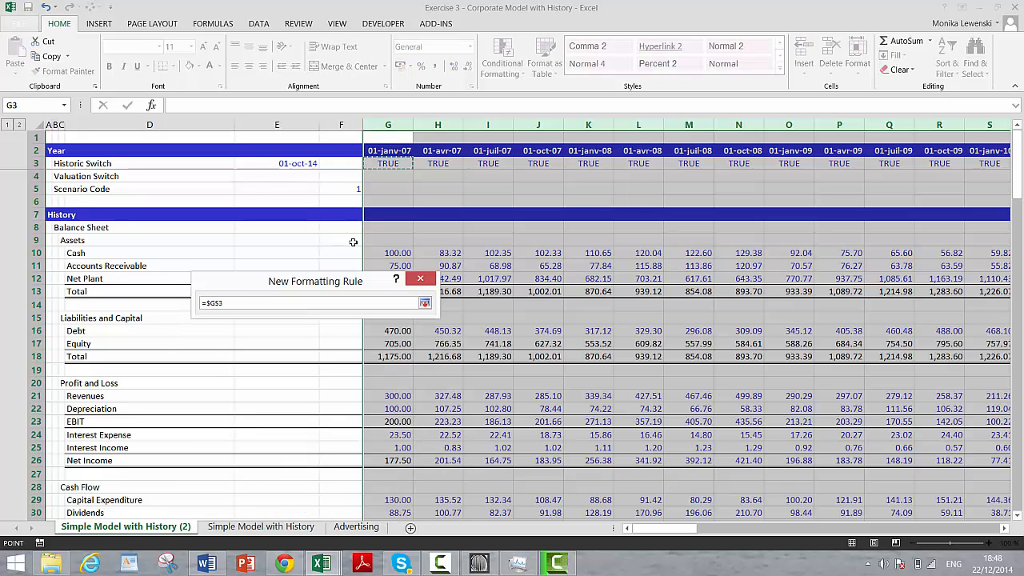
key("F4")
key("Return")
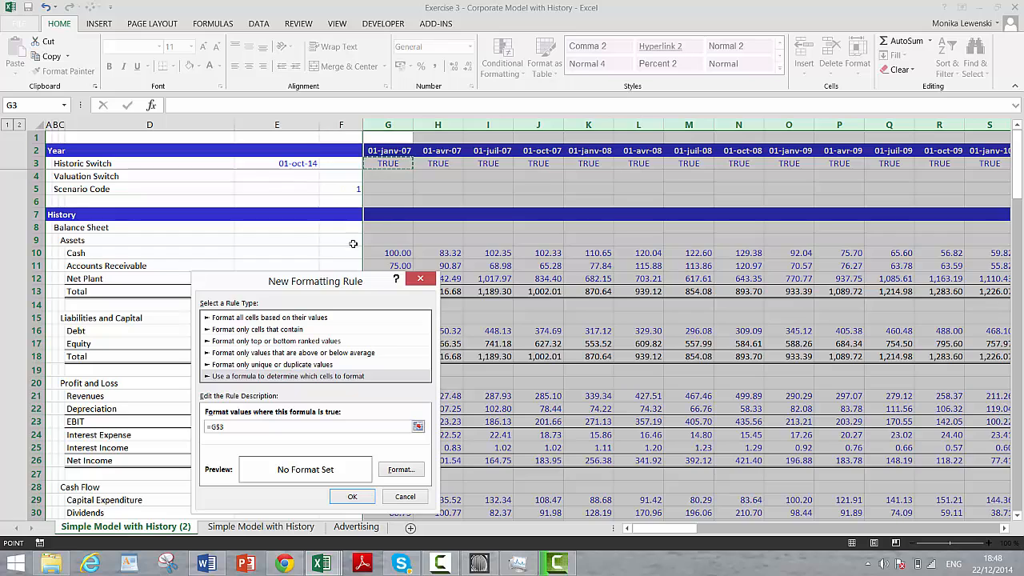
Step: Give the conditional formatting rule a light pink background fill and apply it to the timeline columns
left_click(392, 470)
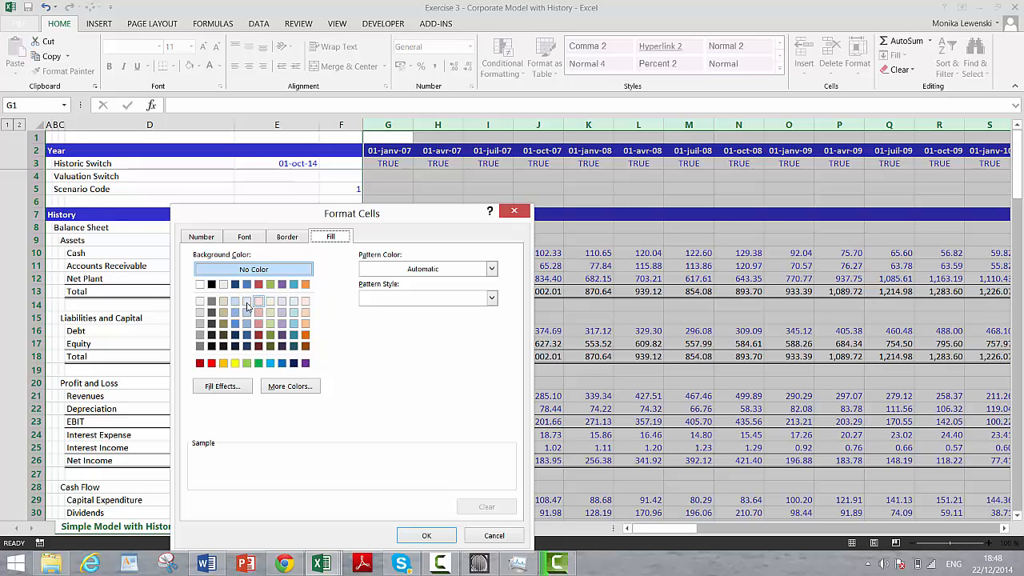
left_click(259, 302)
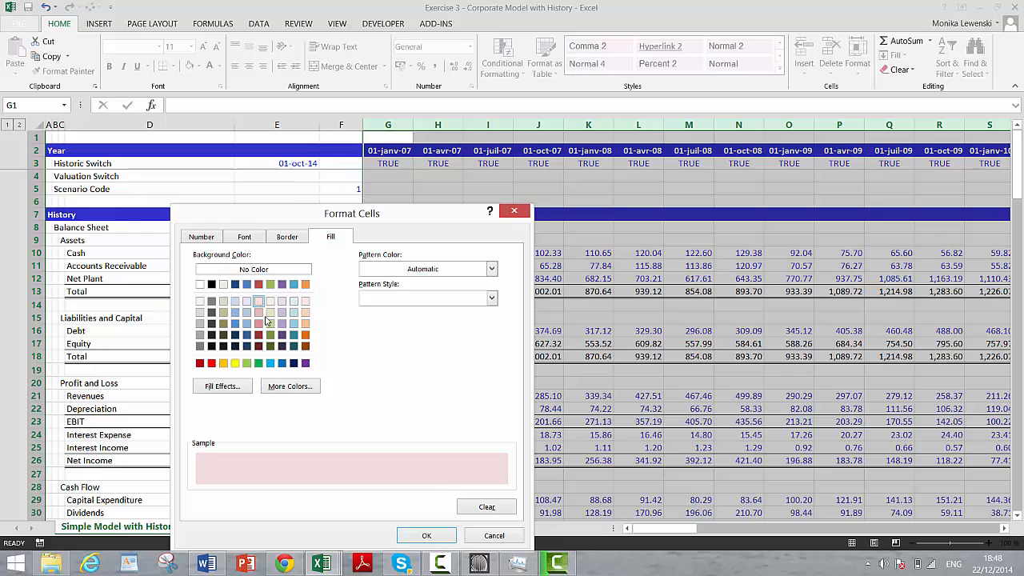
left_click(419, 538)
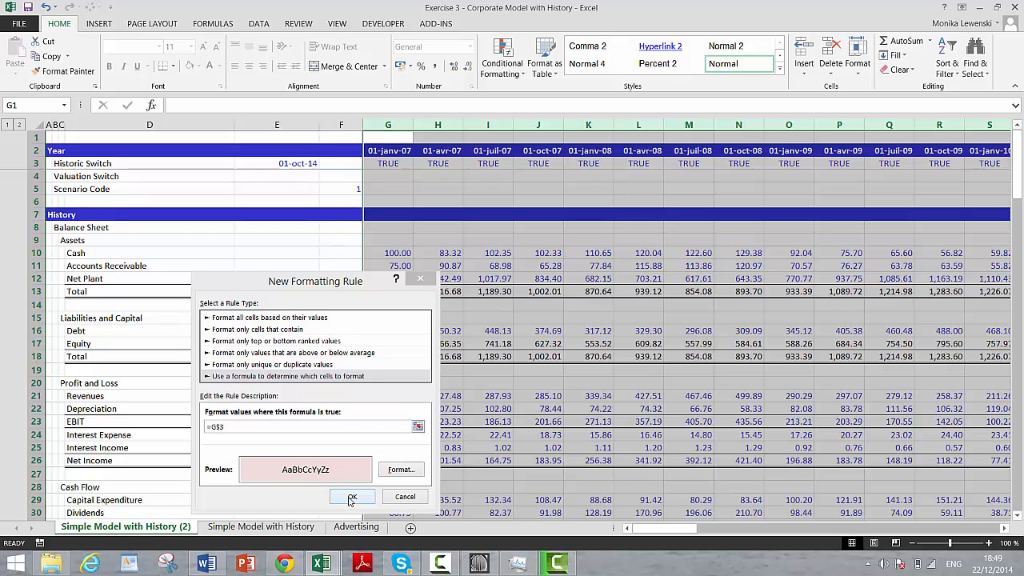
left_click(352, 498)
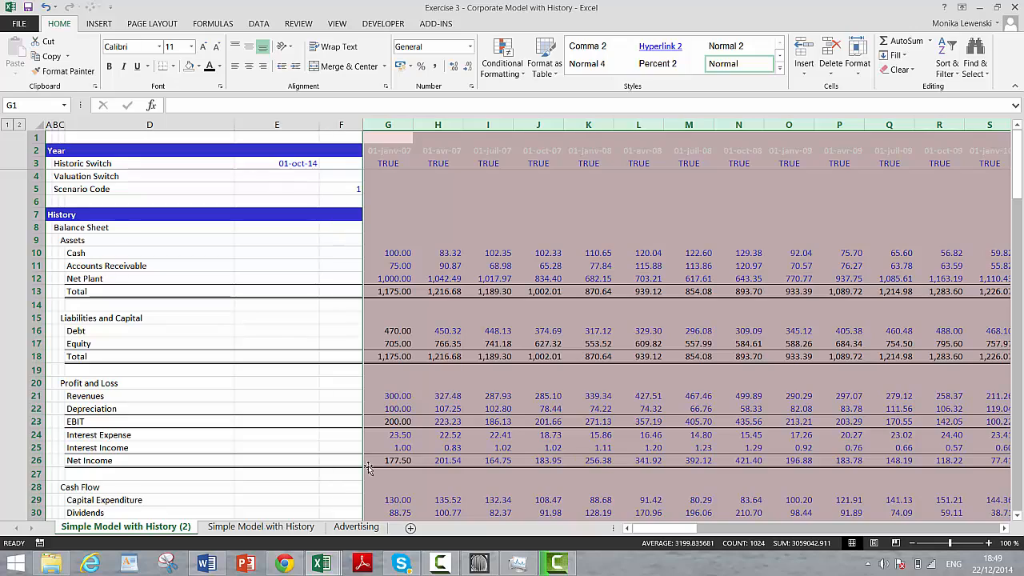
Step: Check the conditional shading across the historic and forecast columns and down into the Assumptions section
left_click(398, 367)
key("Right")
key("Right")
key("Right")
key("Right")
key("Right")
key("Right")
key("Right")
key("Right")
key("Right")
key("Right")
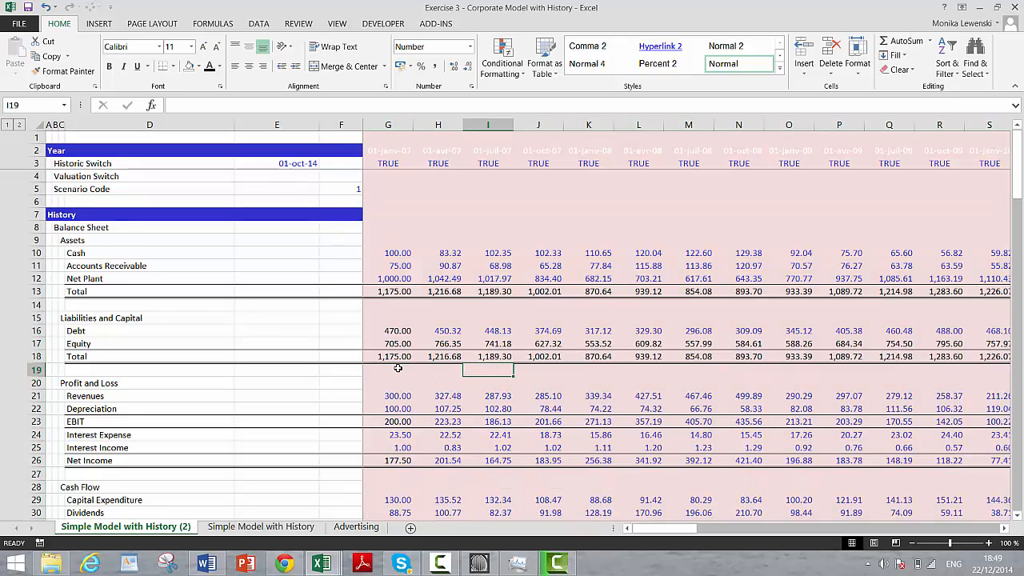
key("Right")
key("Right")
key("Right")
key("Right")
key("Right")
key("Right")
key("Right")
key("Right")
key("Right")
key("Right")
key("Right")
key("Right")
key("Right")
key("Right")
key("Right")
key("Right")
key("Right")
key("Right")
key("Right")
key("Right")
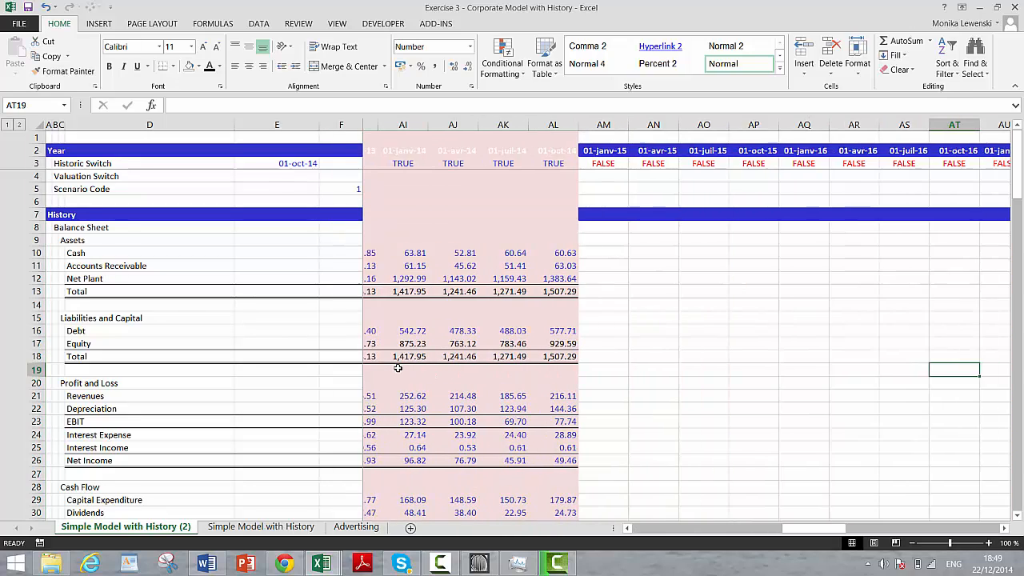
key("Left")
key("Left")
key("Left")
key("Left")
key("Left")
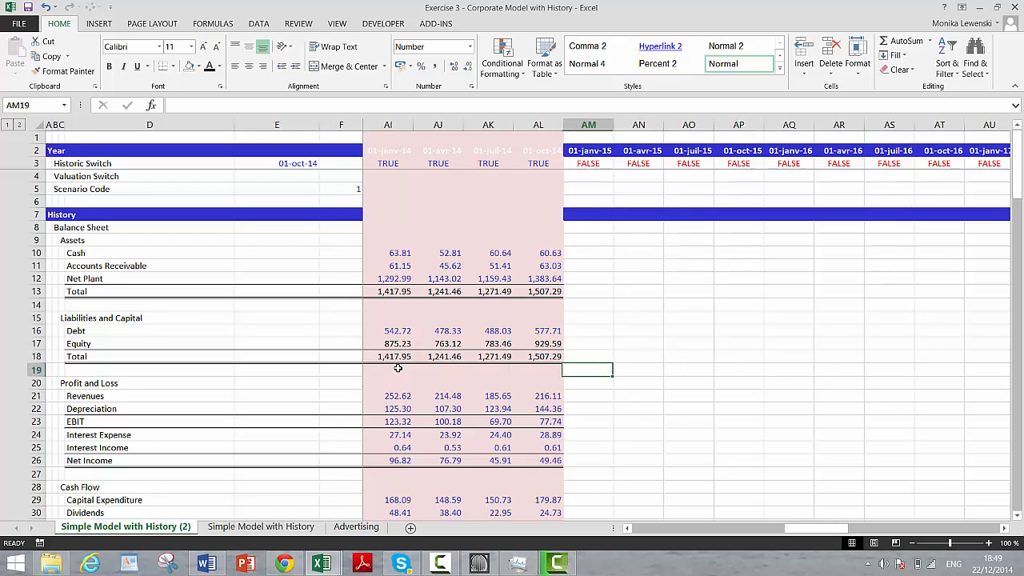
key("Down")
key("Down")
key("Down")
key("Down")
key("Down")
key("Down")
key("Down")
key("Down")
key("Down")
key("Down")
key("Down")
key("Down")
key("Down")
key("Down")
key("Down")
key("Down")
key("Down")
key("Down")
key("Down")
key("Down")
key("Down")
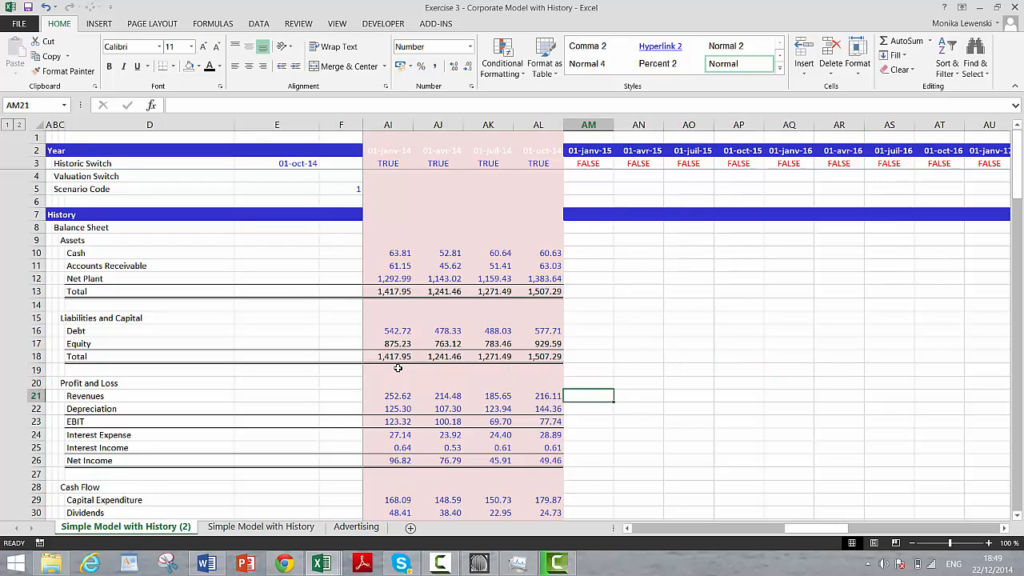
key("Left")
key("Left")
key("Left")
key("Left")
key("Left")
key("Left")
key("Left")
key("Left")
key("Left")
key("Left")
key("Left")
key("Left")
key("Left")
key("Left")
key("Left")
key("Left")
key("Left")
key("Left")
key("Left")
key("Left")
key("Left")
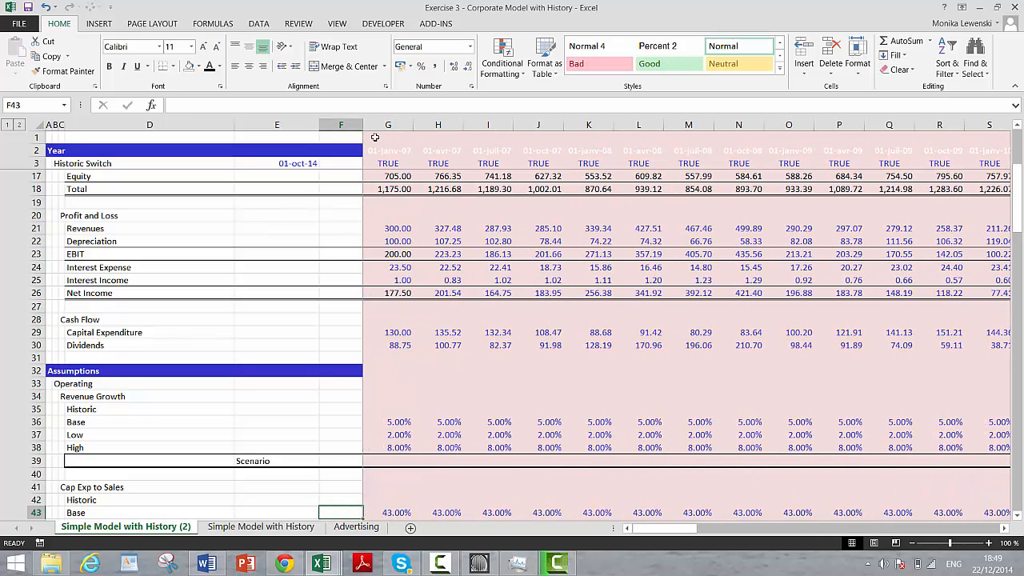
Step: Start a formula-based conditional formatting rule for all columns from G to the sheet's last column, XFD
left_click(384, 125)
key("ctrl+shift+Right")
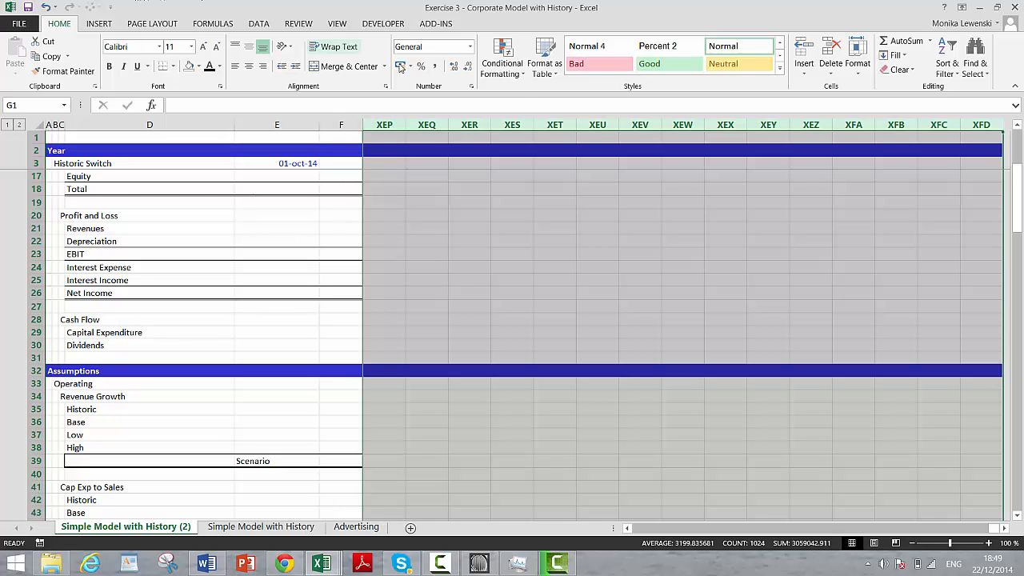
left_click(514, 63)
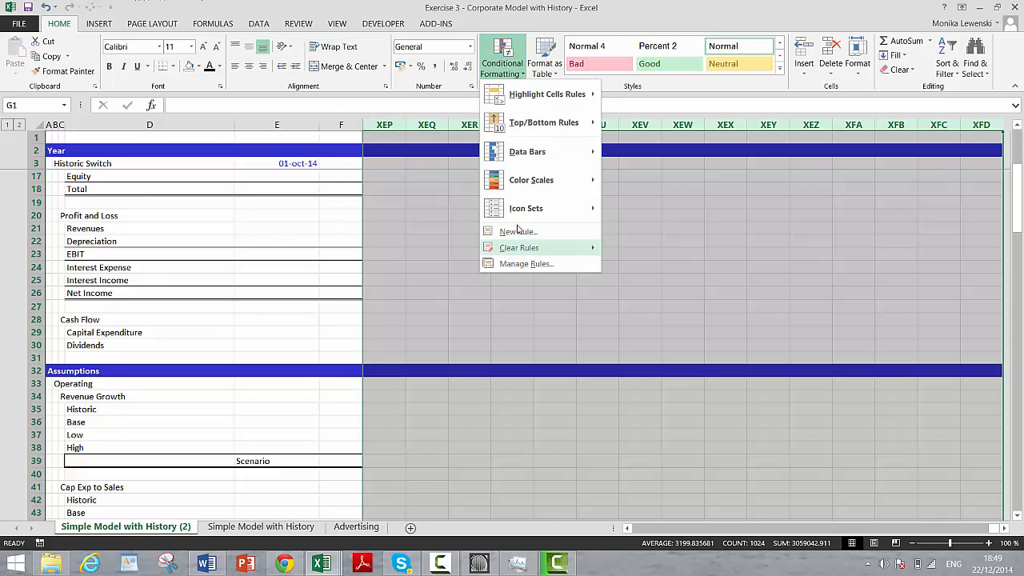
left_click(518, 231)
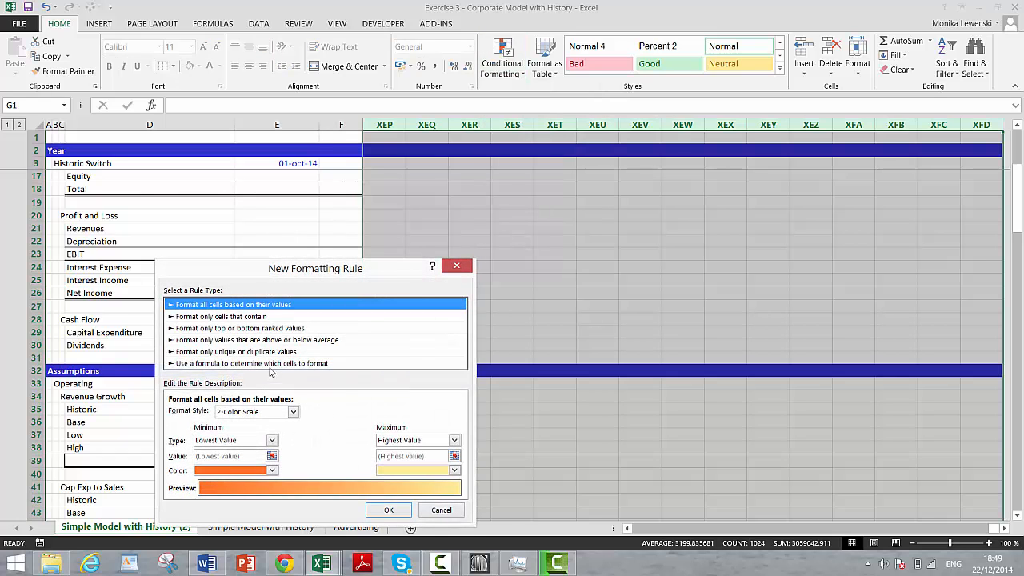
left_click(270, 363)
left_click(383, 415)
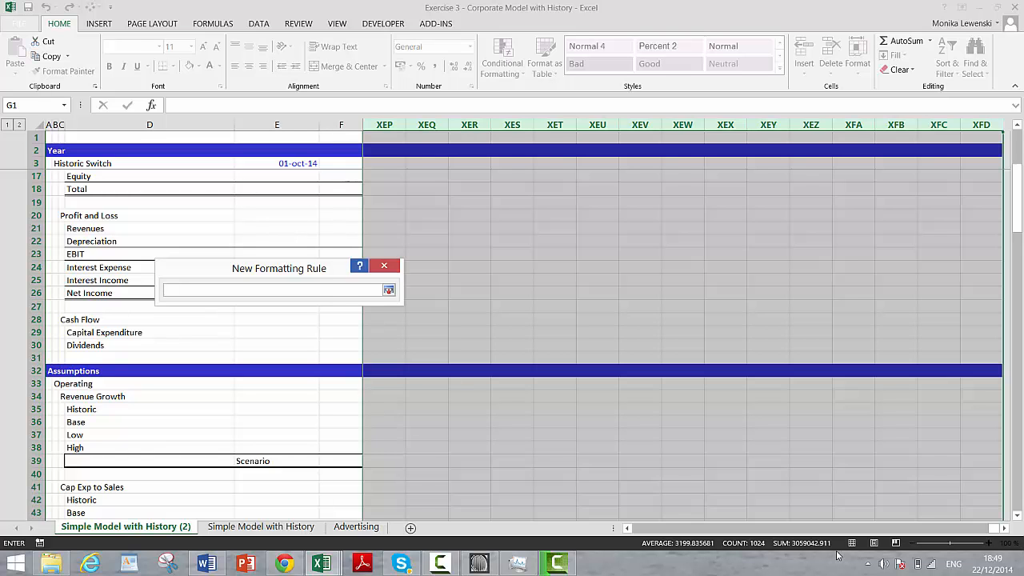
Step: Set the rule's formula to =G$3=false, referencing the historic switch row with only the row locked
left_click_drag(994, 530, 650, 530)
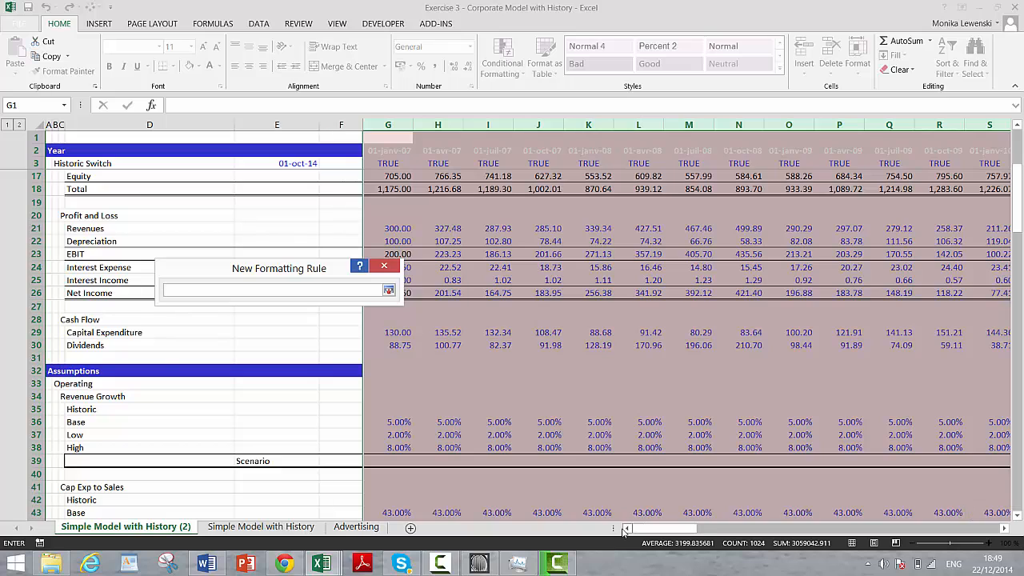
left_click(387, 165)
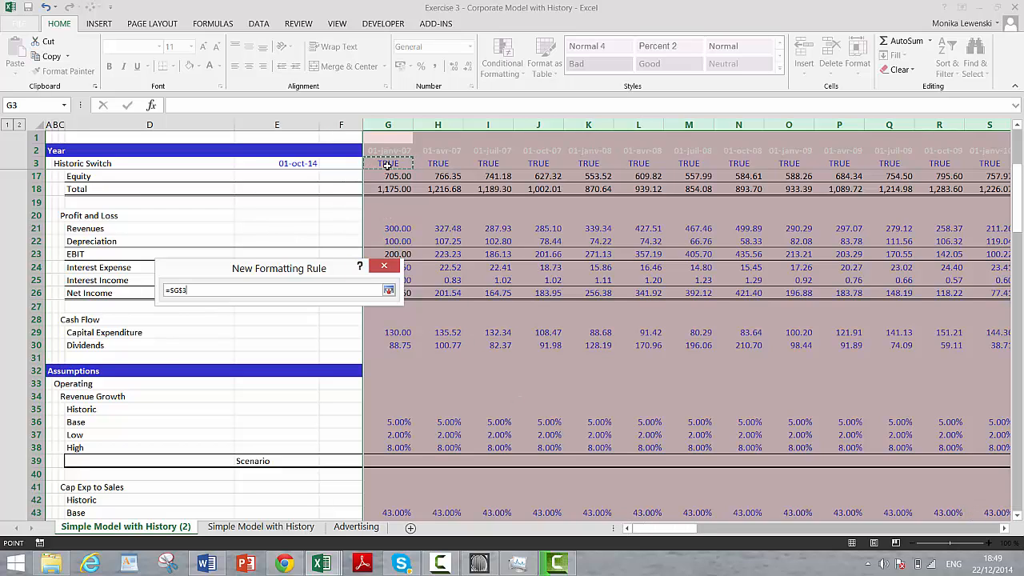
key("F4")
key("F4")
key("F4")
type("=false")
key("Return")
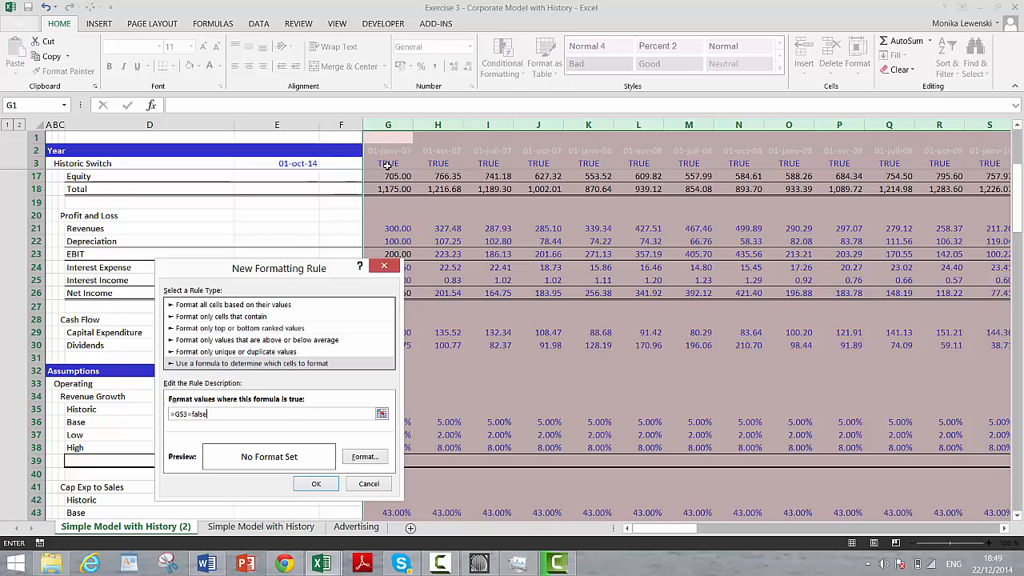
Step: Give the =G$3=false rule a pale olive green background fill and apply it to the selected columns
left_click(367, 458)
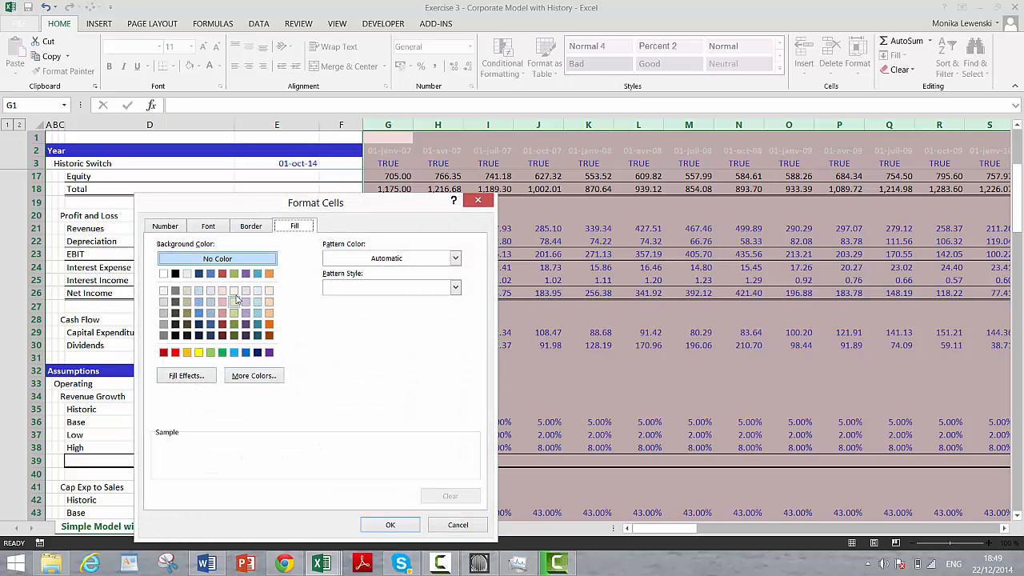
left_click(233, 291)
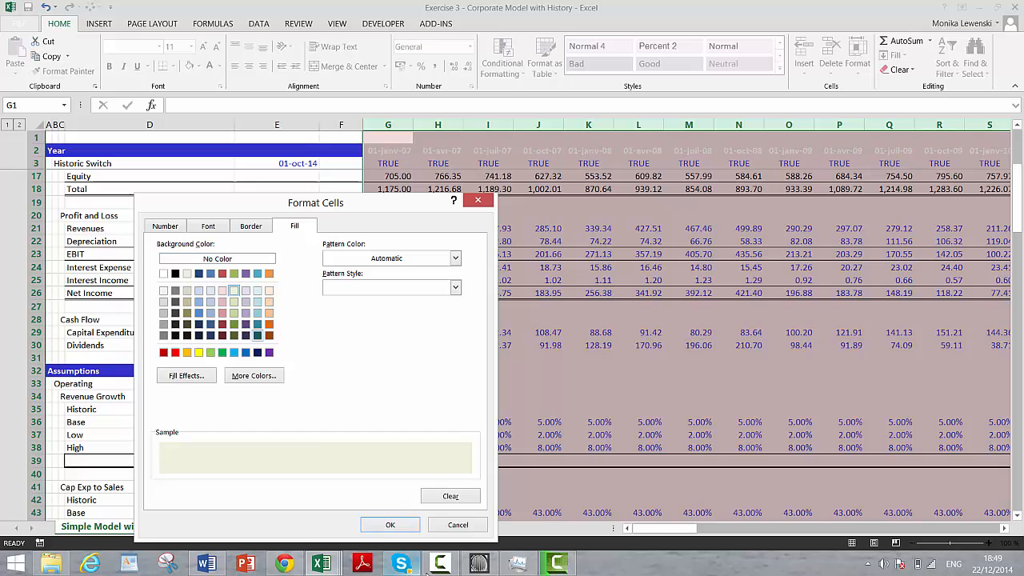
left_click(386, 526)
left_click(317, 483)
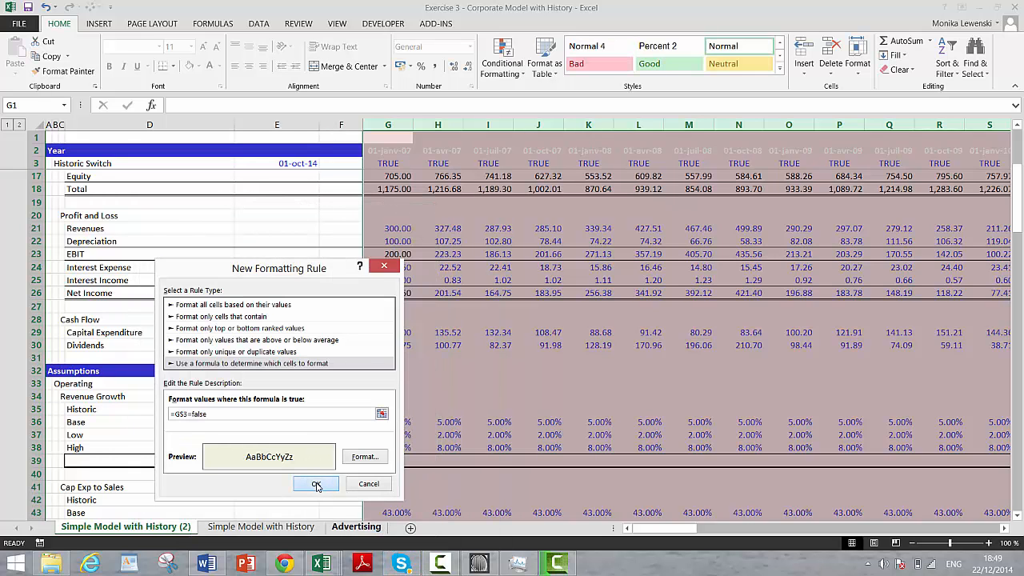
Step: Examine the conditional shading across the historic and forecast columns to beyond the end of the timeline
left_click(396, 359)
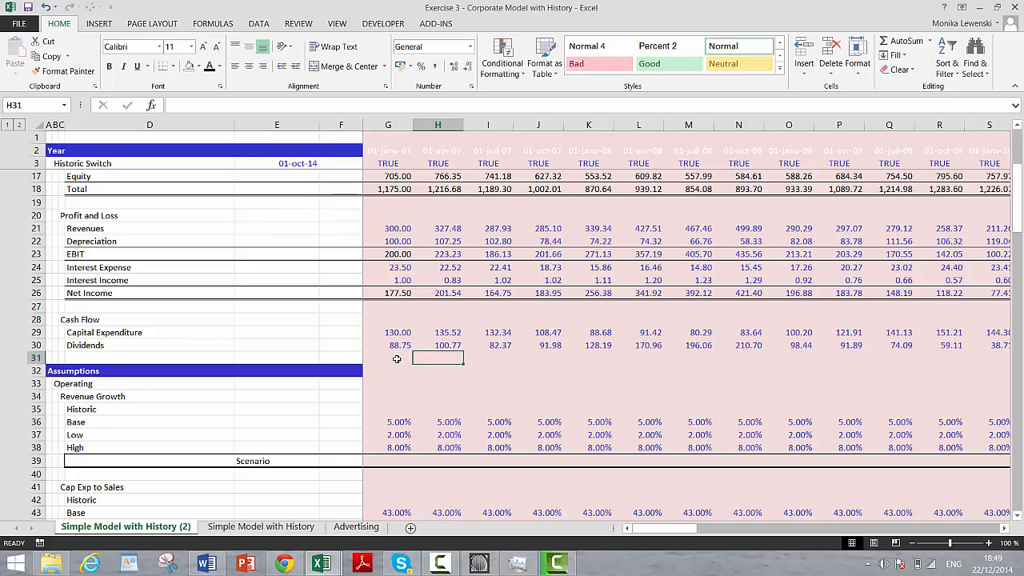
key("Right")
key("Right")
key("Right")
key("Right")
key("Right")
key("Right")
key("Right")
key("Right")
key("Right")
key("Right")
key("Right")
key("Right")
key("Right")
key("Right")
key("Right")
key("Right")
key("Right")
key("Right")
key("Right")
key("Right")
key("Right")
key("Right")
key("Right")
key("Right")
key("Right")
key("Right")
key("Right")
key("Right")
key("Right")
key("Right")
key("Right")
key("Right")
key("Right")
key("Right")
key("Right")
key("Right")
key("Right")
key("Right")
key("Right")
key("Right")
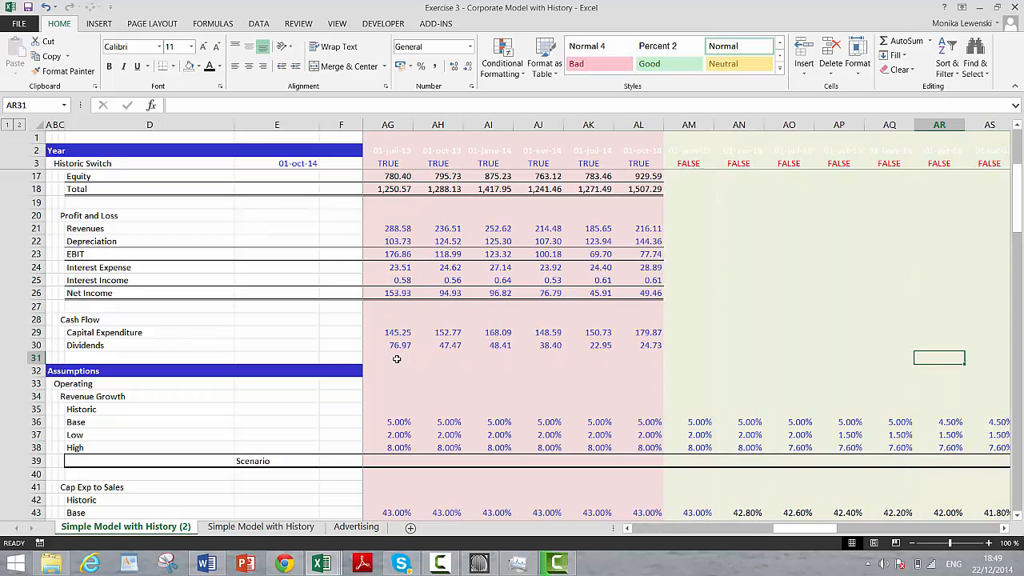
key("Right")
key("Right")
key("Right")
key("Right")
key("Right")
key("Right")
key("Right")
key("Right")
key("Right")
key("Right")
key("Right")
key("Right")
key("Right")
key("Right")
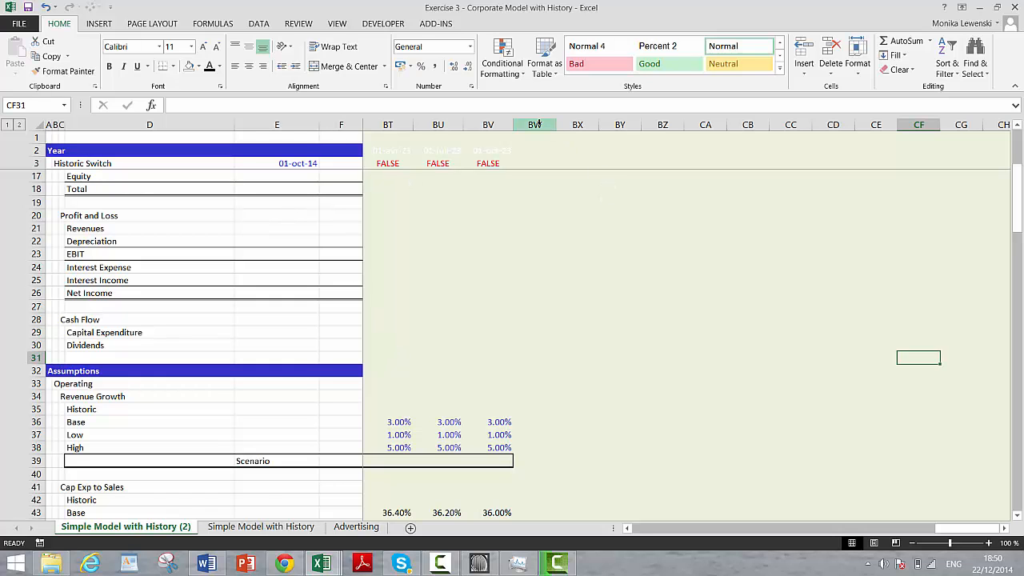
left_click(537, 125)
key("ctrl+shift+Right")
key("ctrl+BackSpace")
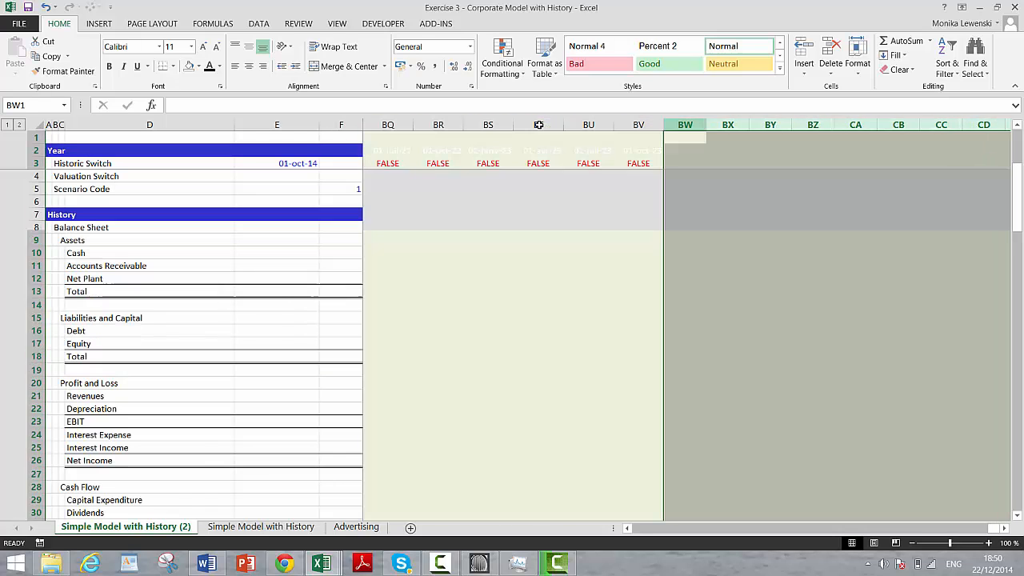
key("Left")
key("Left")
key("Left")
key("Left")
key("Left")
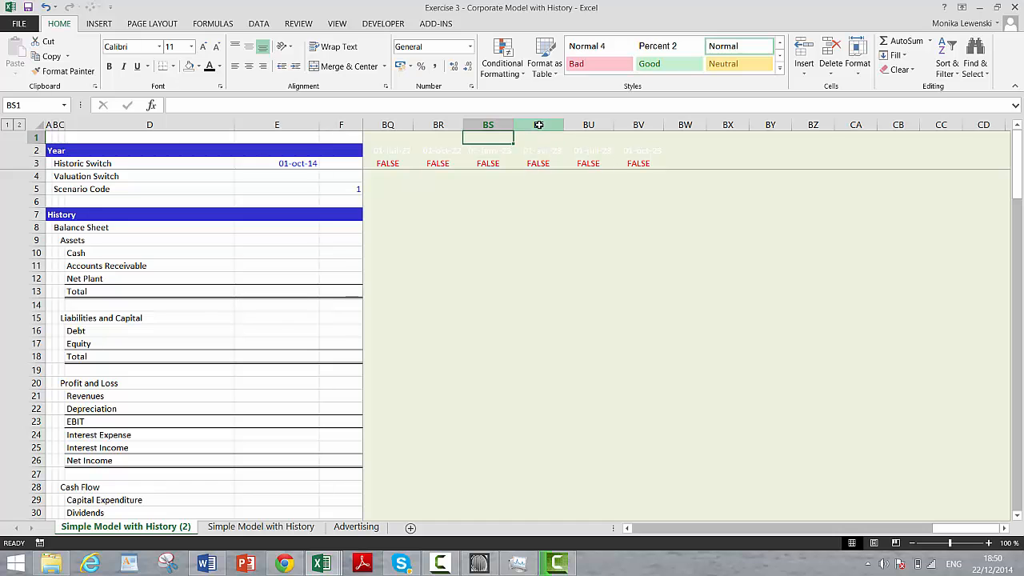
Step: Examine the shaded historic columns from the History section down to the Financing assumptions
key("Home")
key("Right")
key("Right")
key("Right")
key("Right")
key("Right")
key("Right")
key("Right")
key("Right")
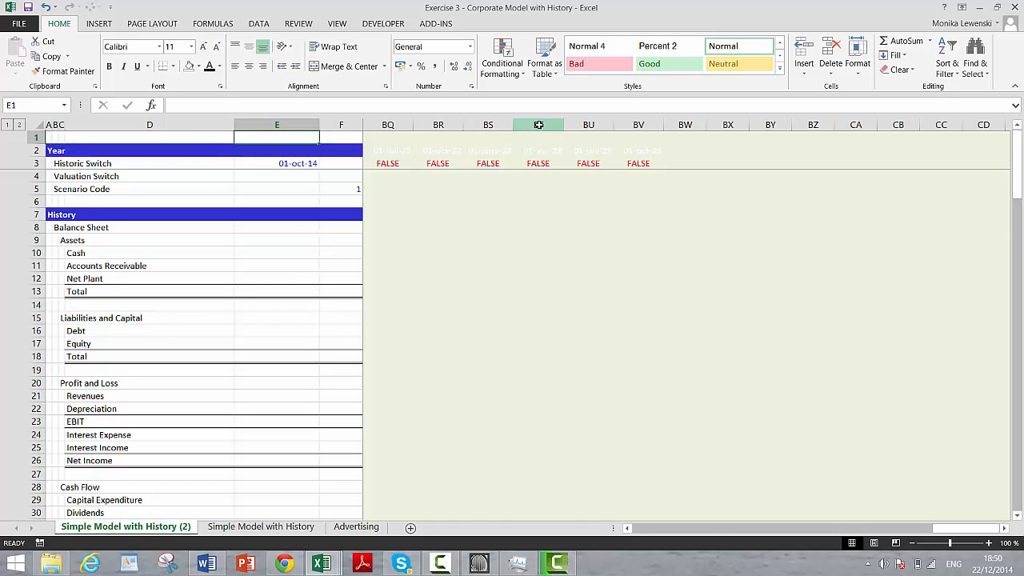
key("Down")
key("Down")
key("Down")
key("Down")
key("Down")
key("Down")
key("Down")
key("Down")
key("Down")
key("Down")
key("Down")
key("Down")
key("Down")
key("Down")
key("Down")
key("Down")
key("Down")
key("Down")
key("Down")
key("Down")
key("Down")
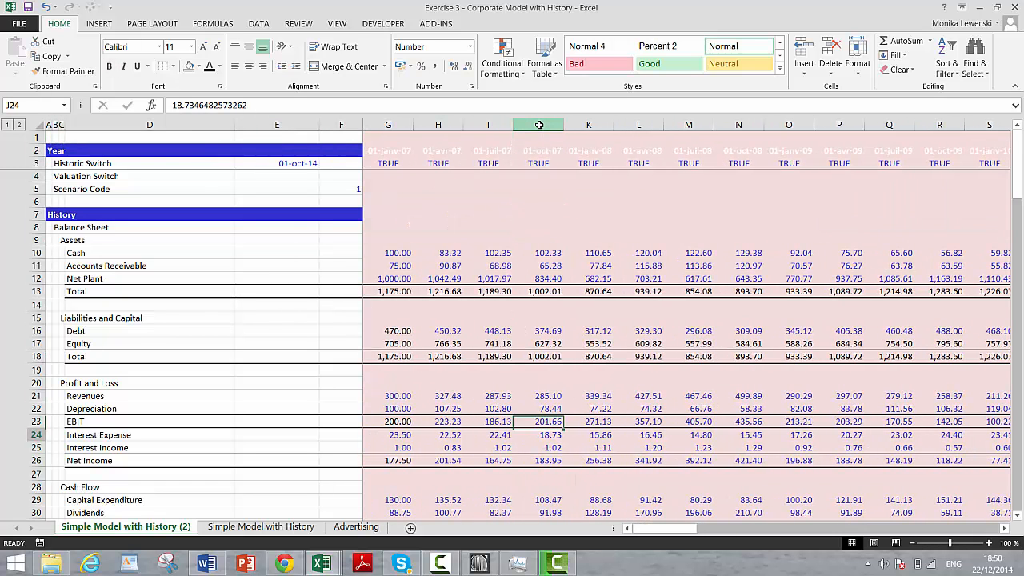
key("Down")
key("Down")
key("Down")
key("Down")
key("Down")
key("Down")
key("Down")
key("Down")
key("Down")
key("Down")
key("Down")
key("Down")
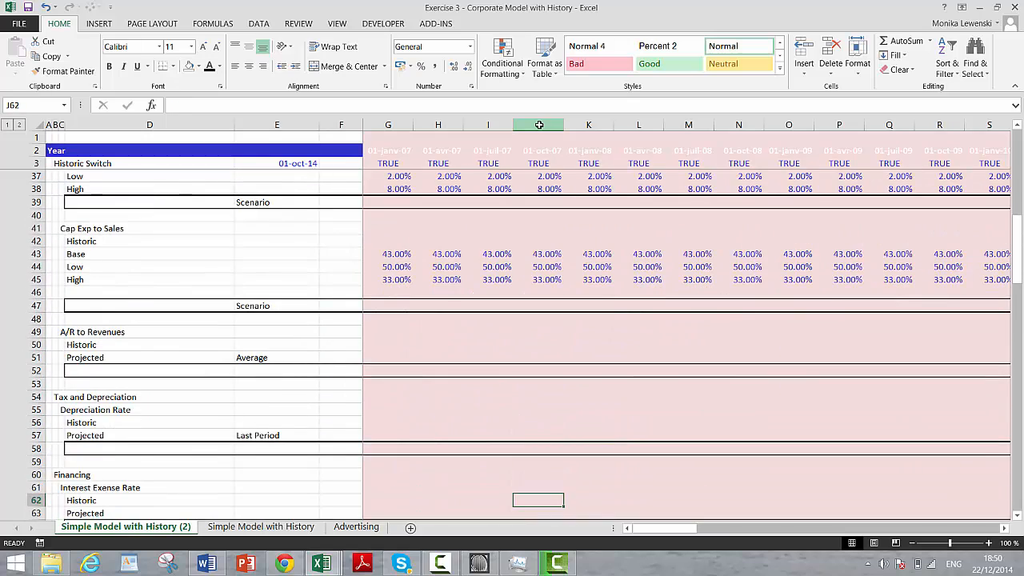
key("Up")
key("Up")
key("Up")
key("Up")
key("Up")
key("Up")
key("Up")
key("Up")
key("Up")
key("Up")
key("Up")
key("Up")
key("Up")
key("Up")
key("Up")
key("Up")
key("Up")
key("Up")
key("Up")
key("Up")
key("Up")
key("Up")
key("Up")
key("Up")
key("Up")
key("Up")
key("Up")
key("Up")
key("Up")
key("Up")
key("Up")
key("Up")
key("Up")
key("Up")
key("Up")
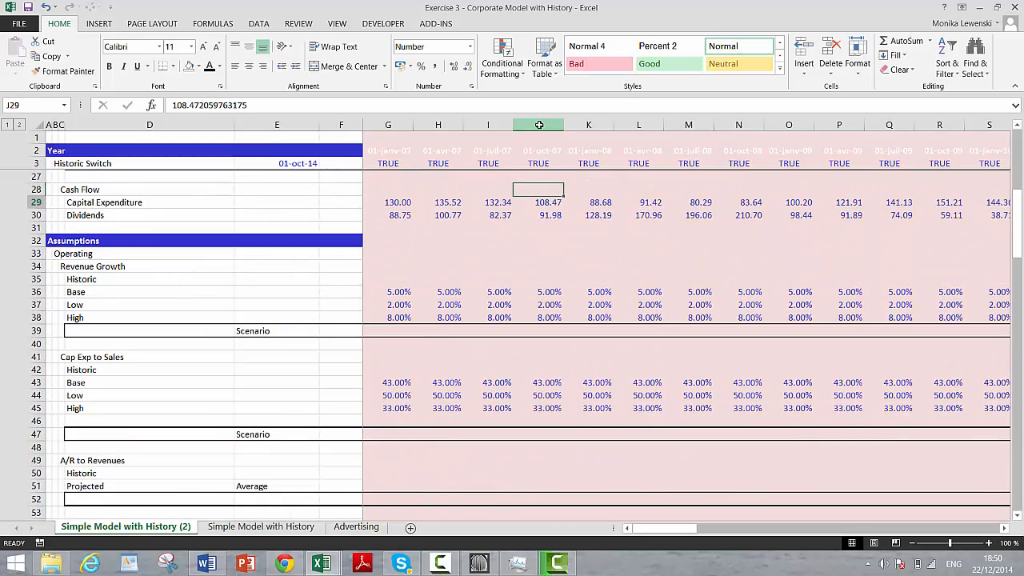
Step: Begin an IF formula in H35, the Historic row of Revenue Growth, with historic switch cell H3 as its test
key("Down")
key("Down")
key("Down")
key("Down")
key("Down")
key("Down")
key("Down")
key("Down")
key("Left")
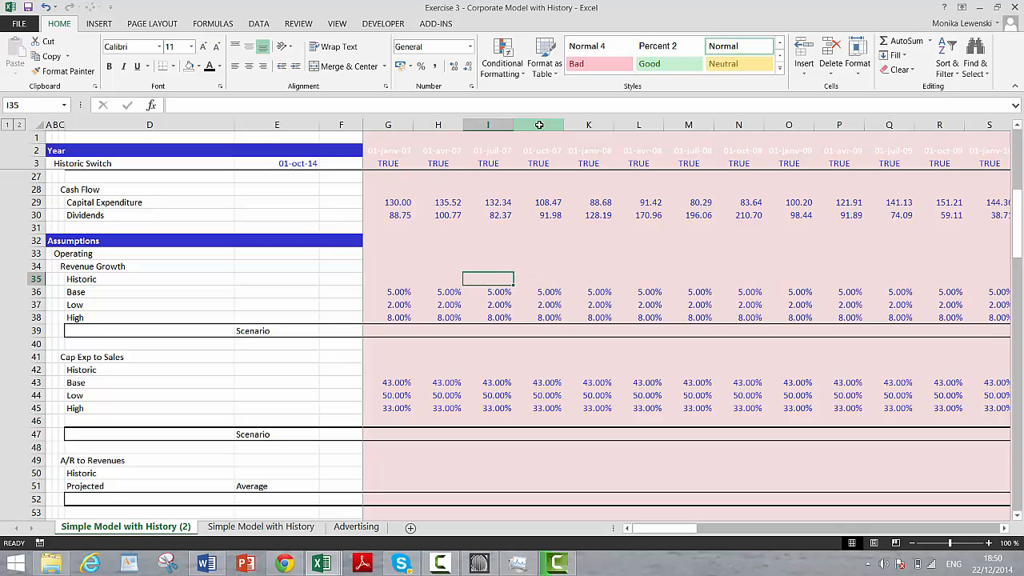
key("Home")
key("Right")
key("Right")
key("Right")
key("Right")
key("Right")
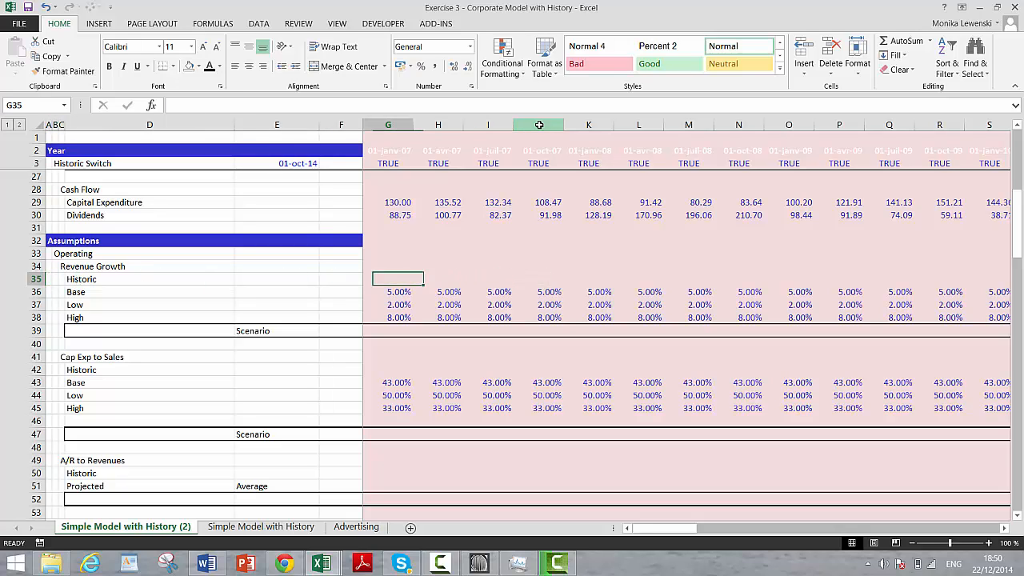
key("Right")
type("=")
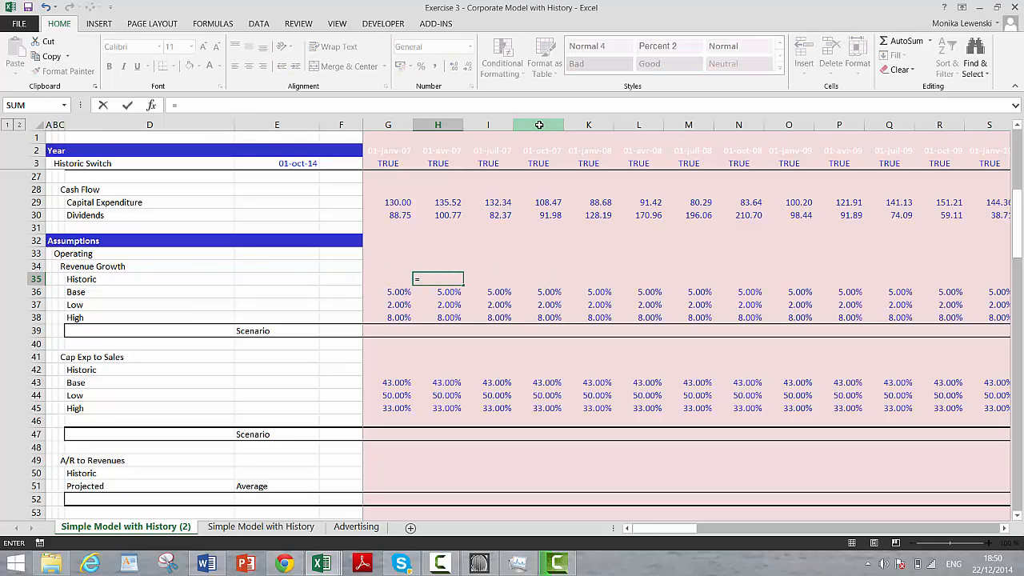
type("if(")
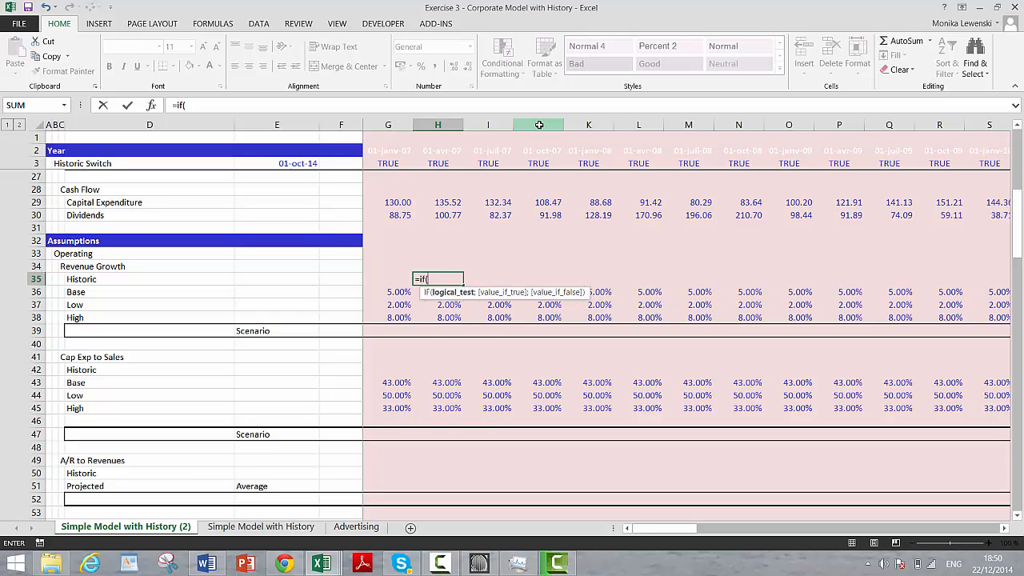
left_click(438, 161)
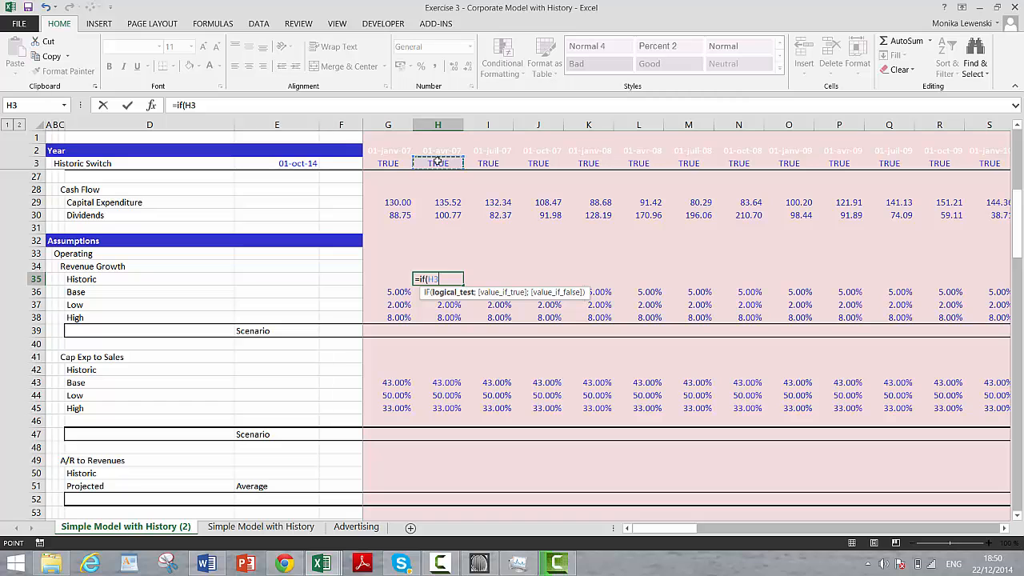
type(";")
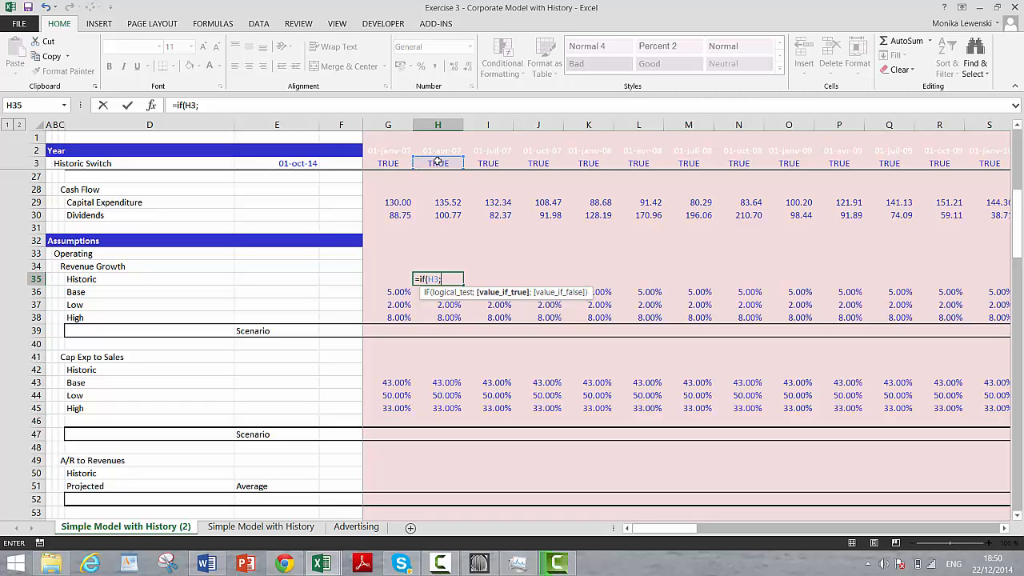
Step: Complete the H35 formula as =IF(H3;H21/G21-1), calculating revenue growth over the previous period
key("Page_Up")
key("Page_Up")
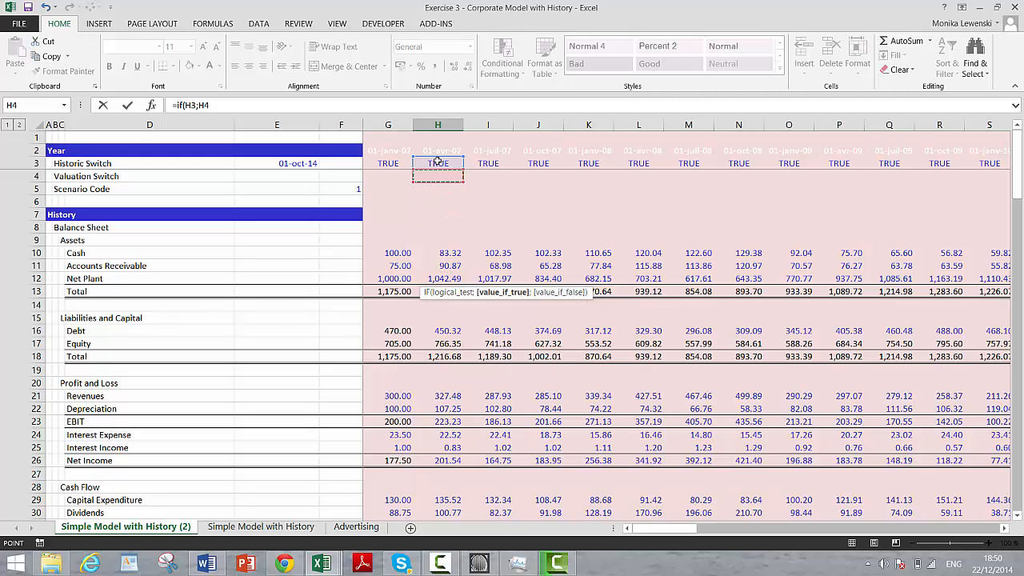
key("Down")
key("Down")
key("Down")
key("Down")
key("Down")
key("Down")
key("Down")
key("Down")
key("Down")
key("Down")
key("Down")
key("Down")
key("Down")
key("Down")
key("Down")
key("Down")
key("Down")
key("Down")
key("Down")
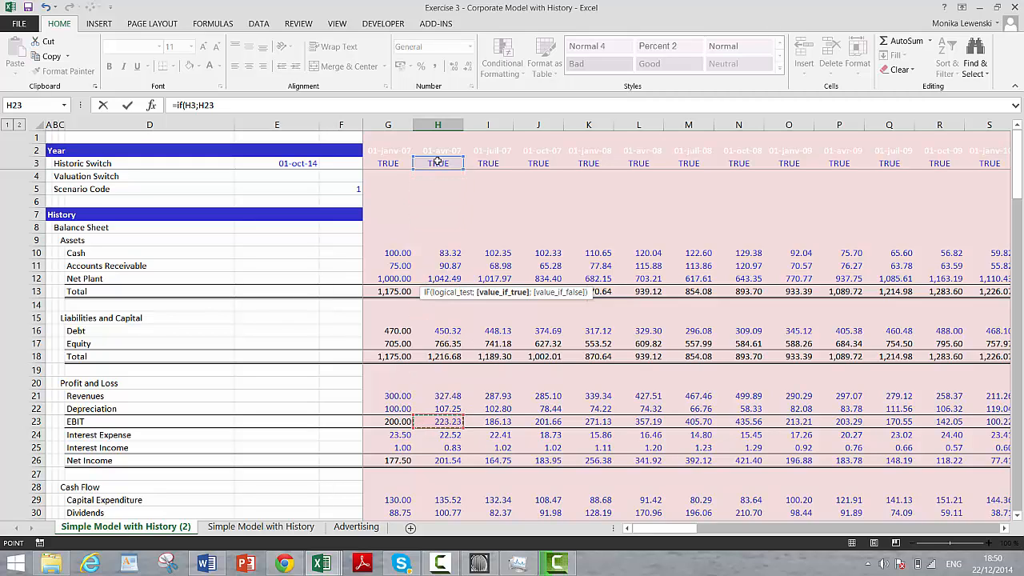
key("Up")
key("Up")
type("/")
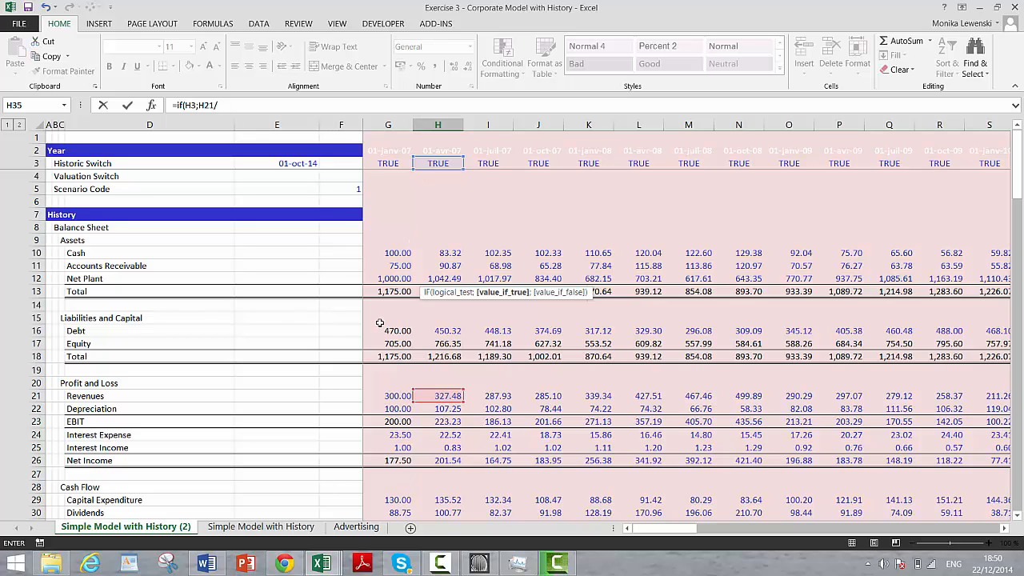
left_click(388, 395)
type("-1")
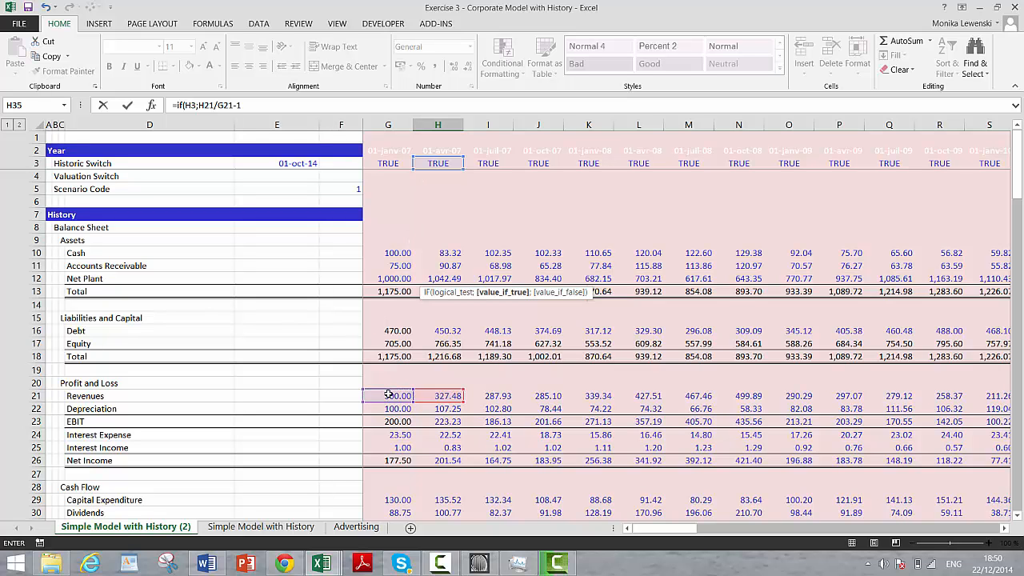
type(";")
key("Return")
Step: Format the historic revenue growth in H35 as a percentage with two decimal places
key("Up")
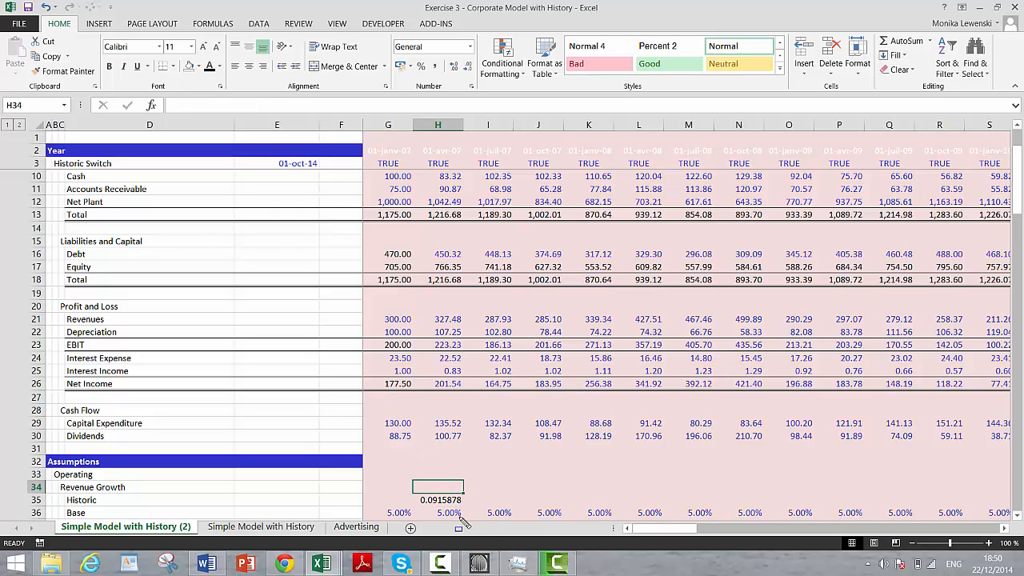
left_click(421, 67)
left_click(452, 67)
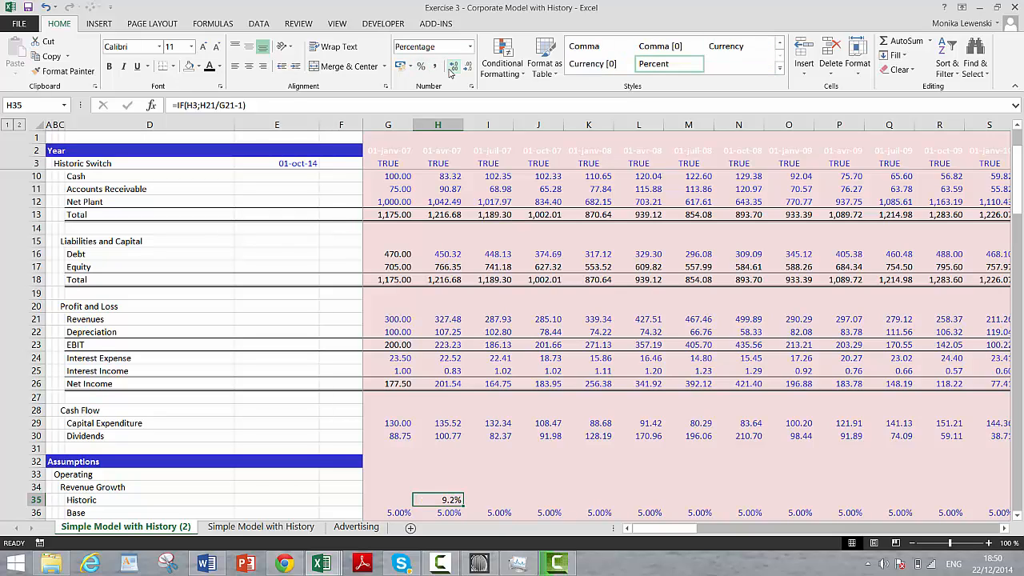
left_click(452, 67)
Step: Copy the H35 growth formula rightward across the historic columns through AL35
key("ctrl+shift+Right")
key("ctrl+r")
key("Right")
key("Right")
key("Right")
key("Right")
key("Right")
key("Right")
key("Right")
key("Right")
key("Right")
key("Right")
key("Right")
key("Right")
key("Right")
key("Right")
key("Right")
key("Right")
key("Right")
key("Right")
key("Right")
key("Right")
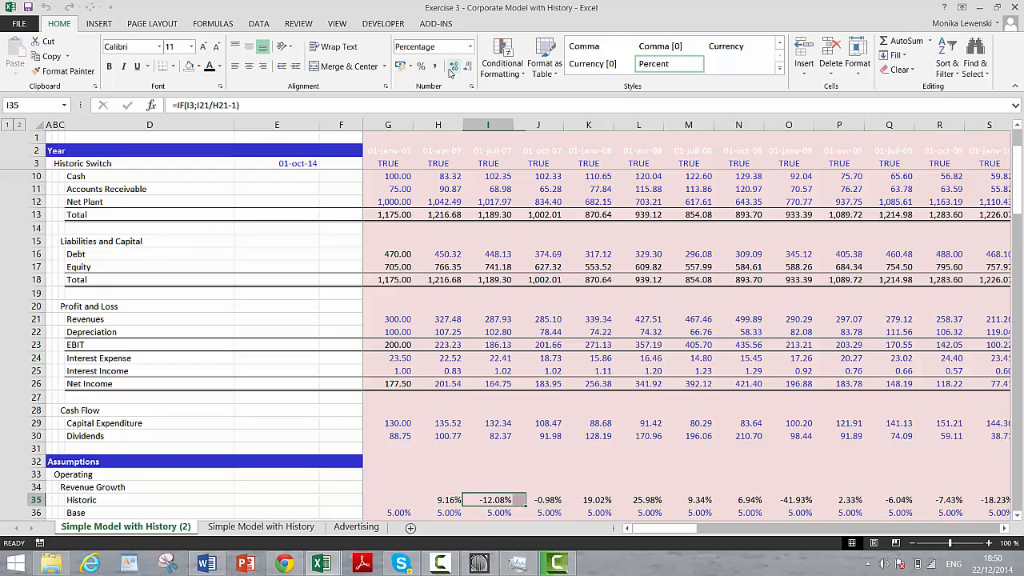
key("Right")
key("Right")
key("Right")
key("Right")
key("Right")
key("Right")
key("Right")
key("Right")
key("Right")
key("Left")
key("Left")
key("Left")
key("Left")
key("Left")
key("Left")
key("Left")
key("Left")
key("Left")
key("Left")
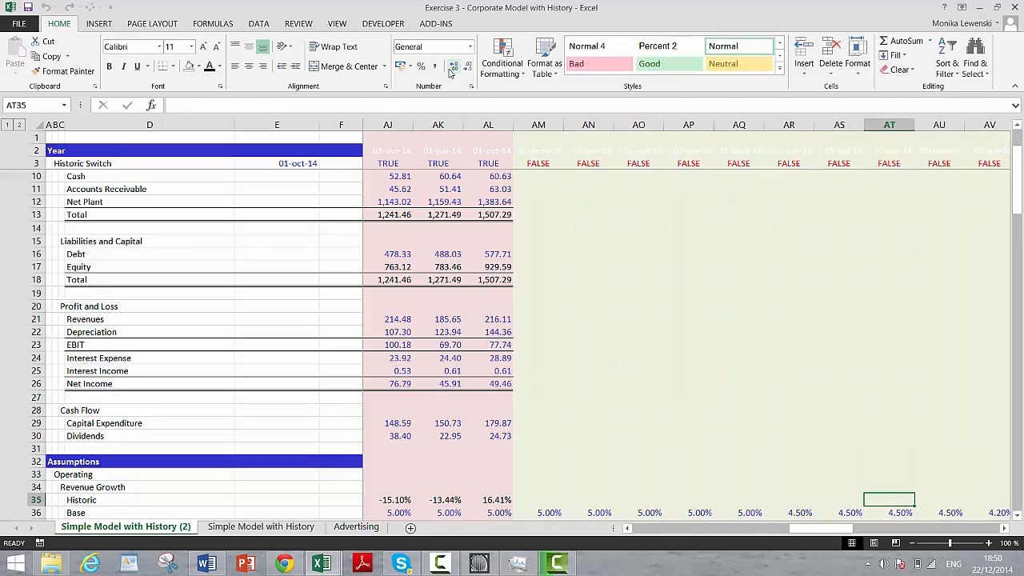
Step: Extend the historic revenue growth formula from AL35 rightward across the forecast columns of row 35
key("Right")
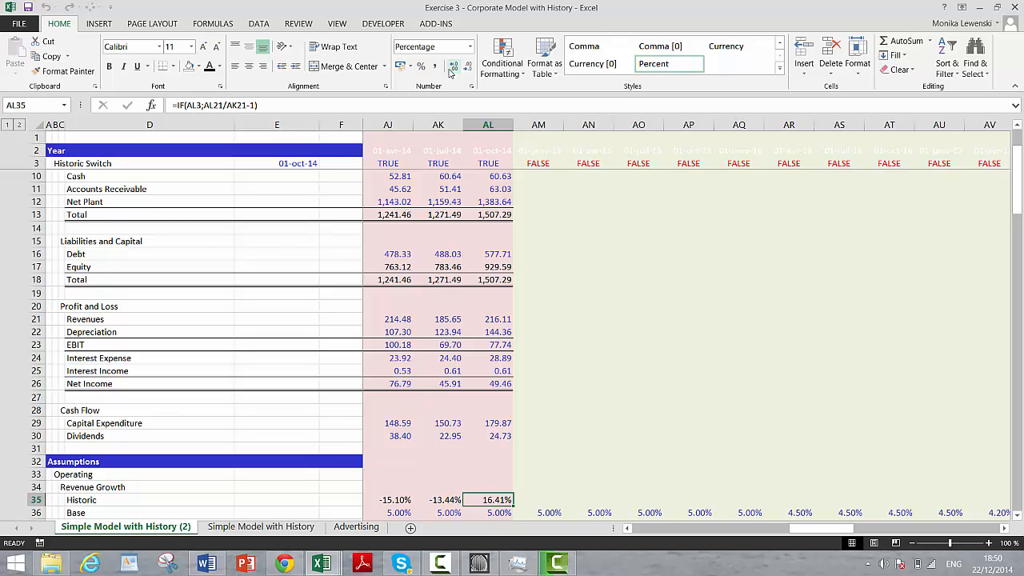
key("ctrl+shift+Right")
key("ctrl+r")
key("Right")
key("Right")
key("Right")
key("Right")
key("Right")
key("Right")
key("Right")
key("Right")
key("Right")
key("Right")
key("Right")
key("Right")
key("Right")
key("Right")
key("Right")
key("Right")
key("Right")
key("Right")
key("Right")
key("Right")
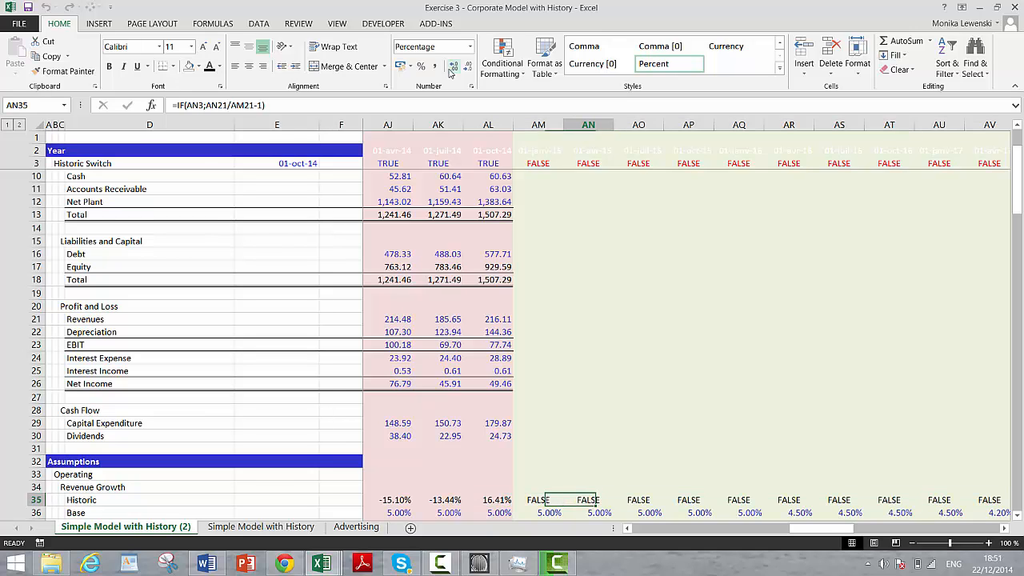
Step: Check the historic revenue growth formula along row 35 to the last forecast column
key("Right")
key("Right")
key("Right")
key("Right")
key("Right")
key("Right")
key("Right")
key("Right")
key("Right")
key("Right")
key("Right")
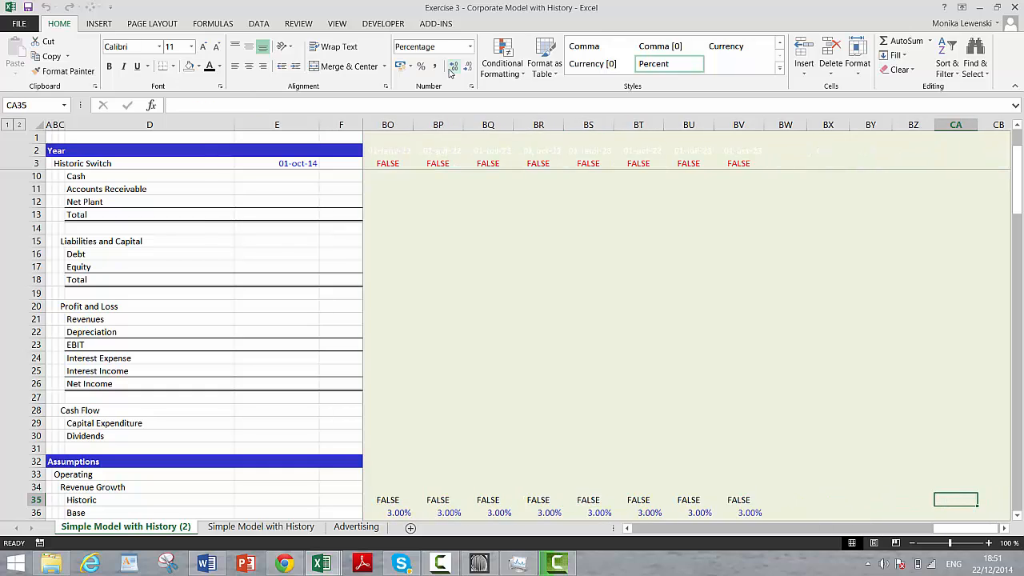
key("Left")
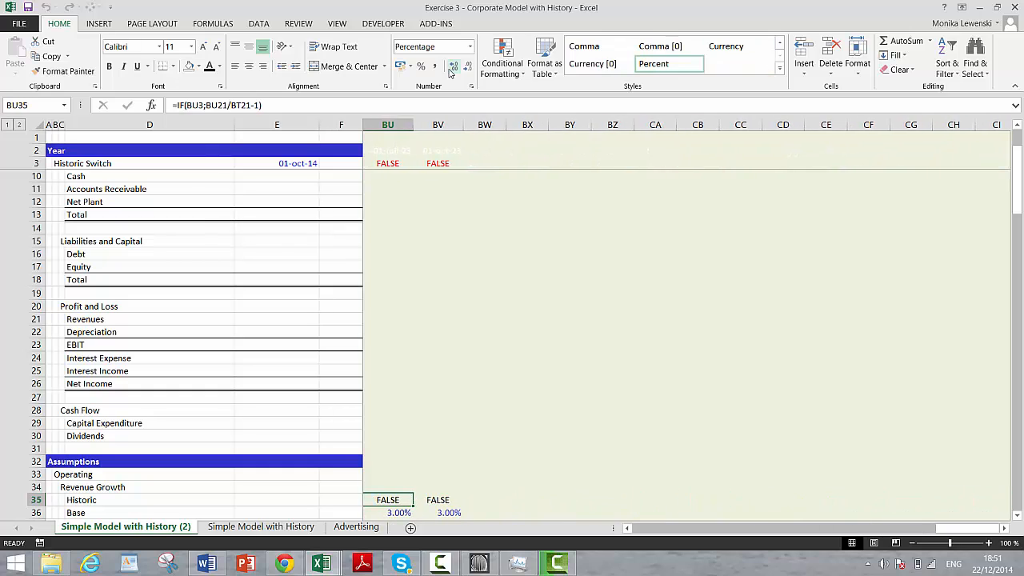
key("ctrl+Left")
key("Left")
key("Left")
key("Left")
key("Left")
Step: Link the revenue growth Scenario cell F39 to the scenario code in F5
key("Down")
key("Down")
key("Down")
key("Down")
key("Down")
key("Down")
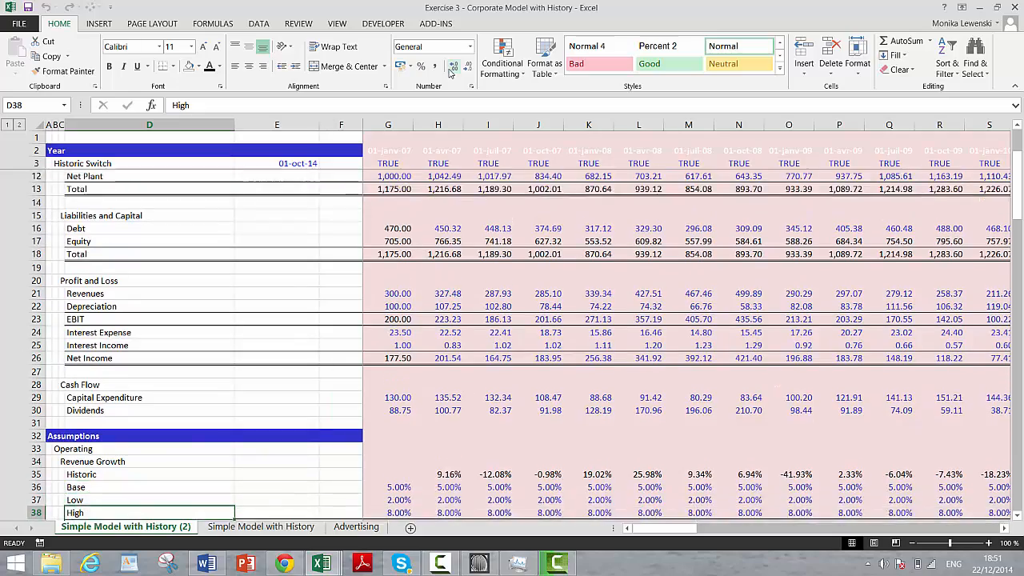
key("Up")
key("Up")
key("Right")
key("Right")
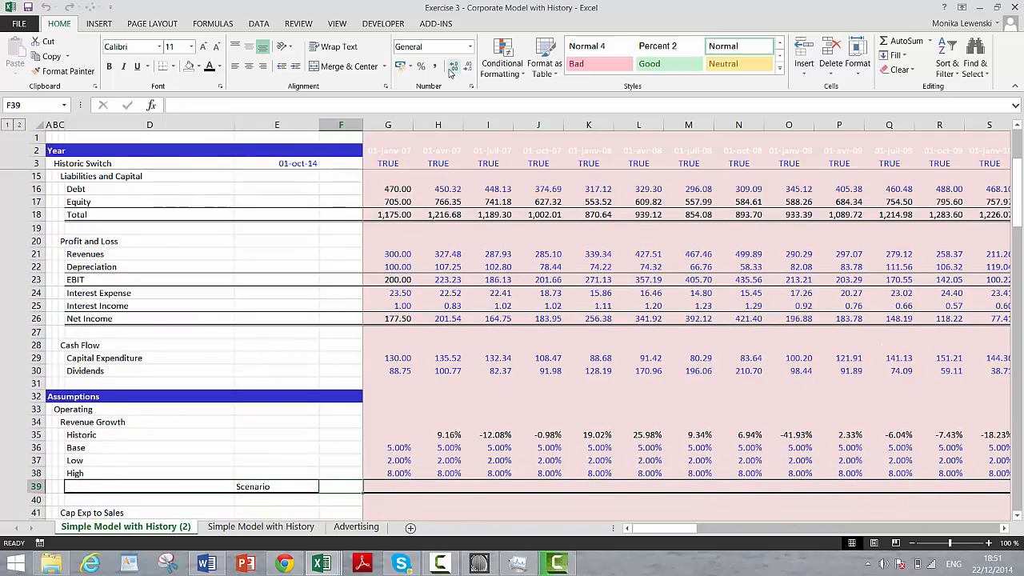
type("=")
key("Up")
key("Up")
key("Up")
key("Up")
key("Up")
key("Up")
key("Up")
key("Up")
key("Up")
key("Up")
key("Up")
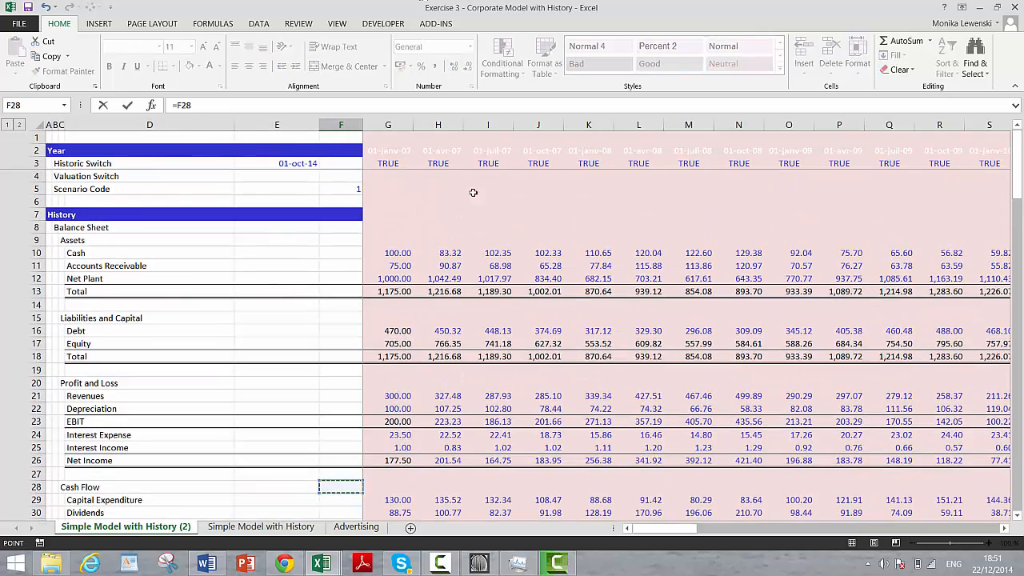
left_click(336, 185)
key("ctrl+Return")
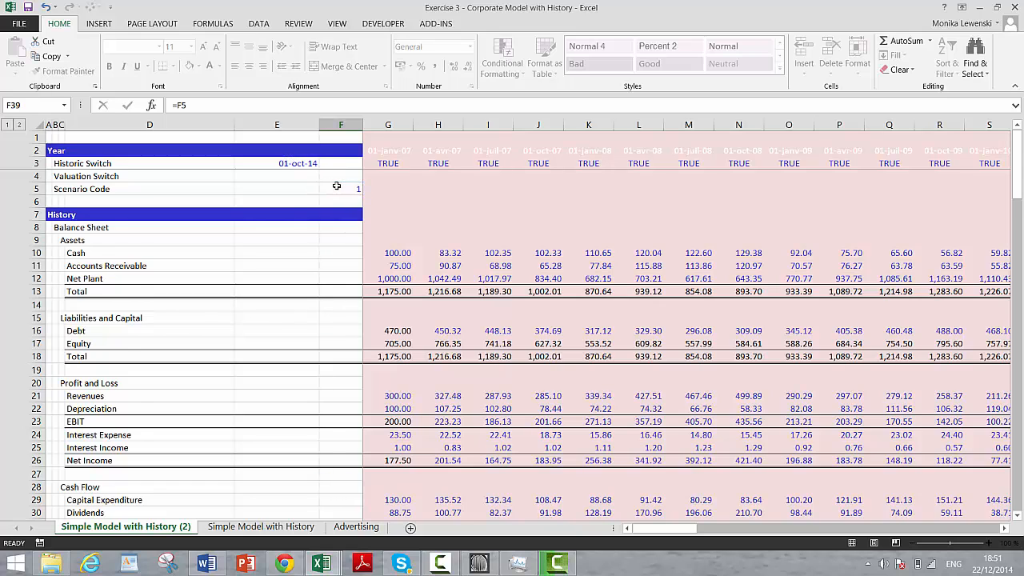
Step: Begin the revenue growth scenario formula in G39 with =IF(G3;G35; so historic periods use historic growth
key("Right")
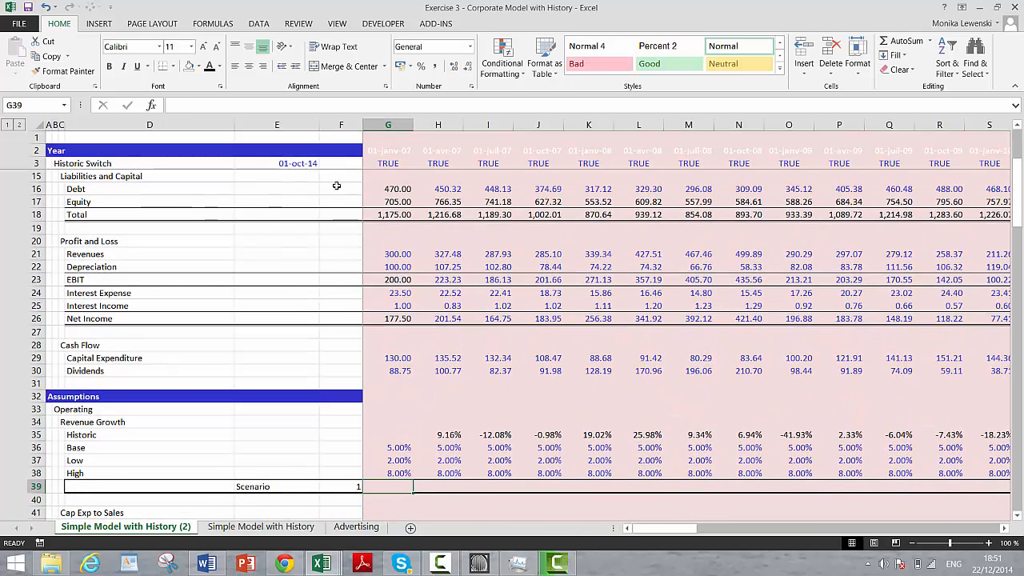
type("=if(")
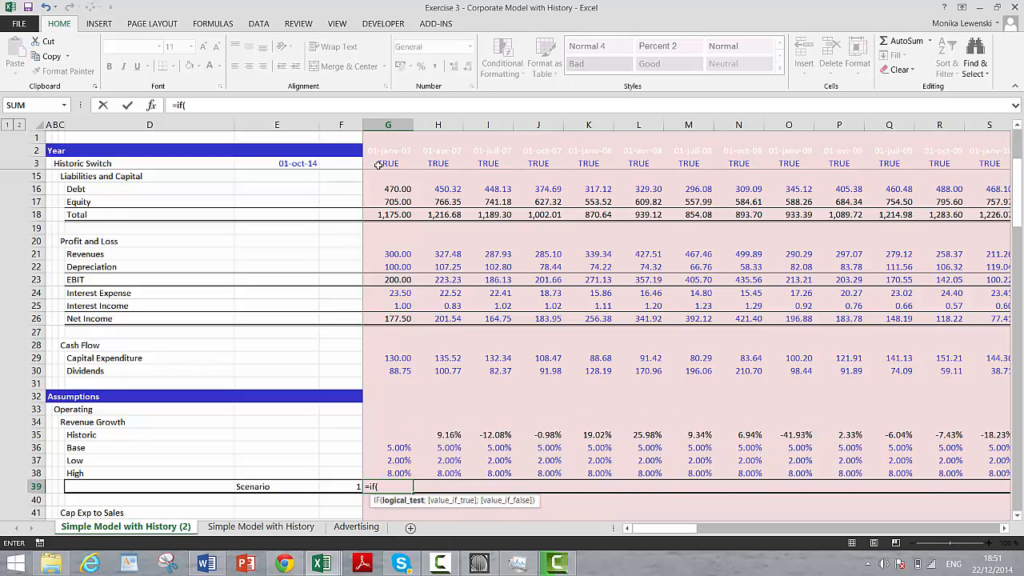
left_click(379, 165)
type("'")
key("BackSpace")
type(";")
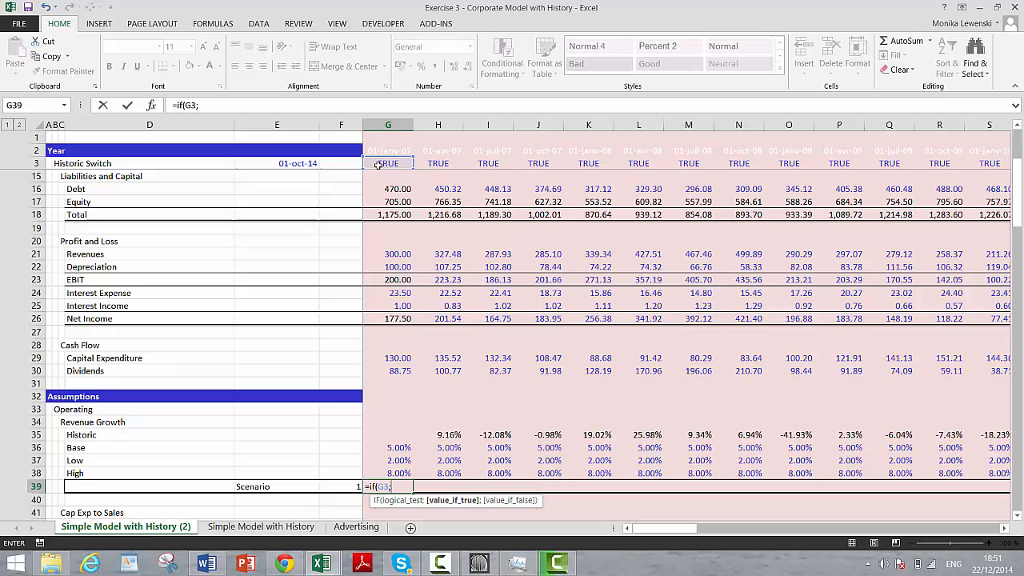
left_click(392, 436)
type(";o")
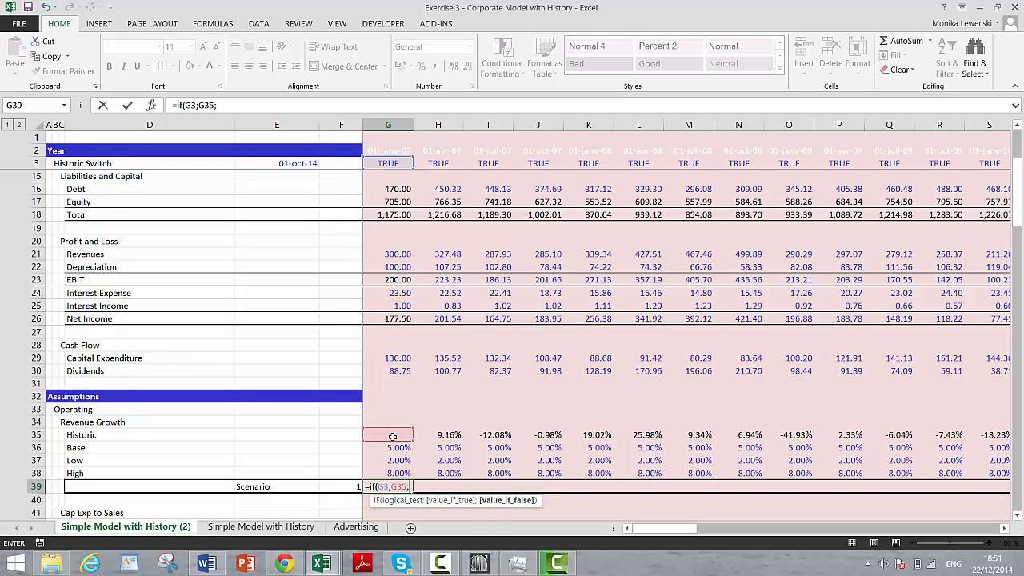
key("BackSpace")
Step: Complete the G39 formula with INDEX(G36:G38;$F$39) as the forecast case, making the reference to the scenario number absolute
type("in")
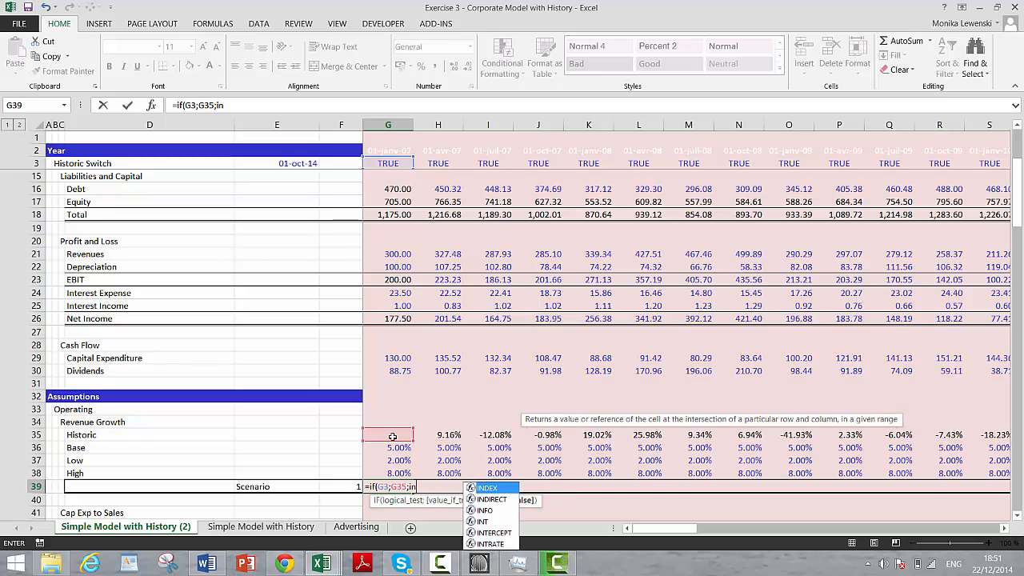
type("dex(")
key("Up")
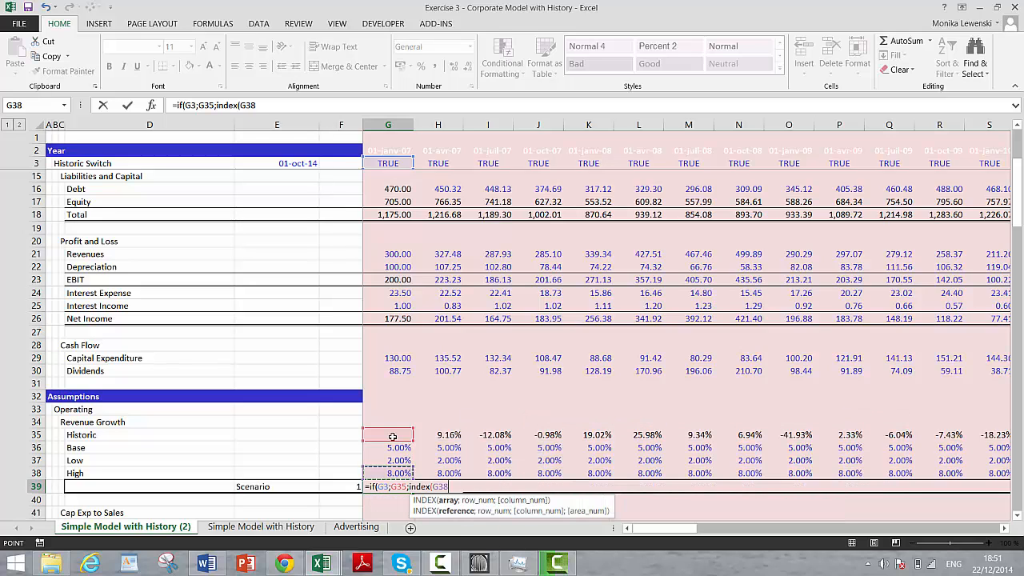
key("shift+Up")
key("shift+Up")
type(";")
key("Left")
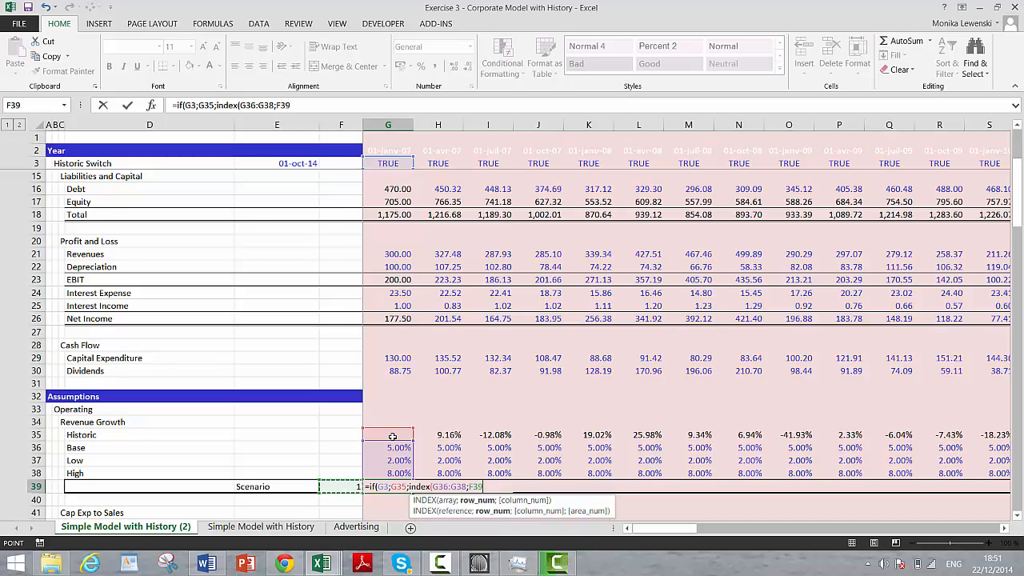
key("F5")
key("Escape")
key("F4")
key("Return")
key("Return")
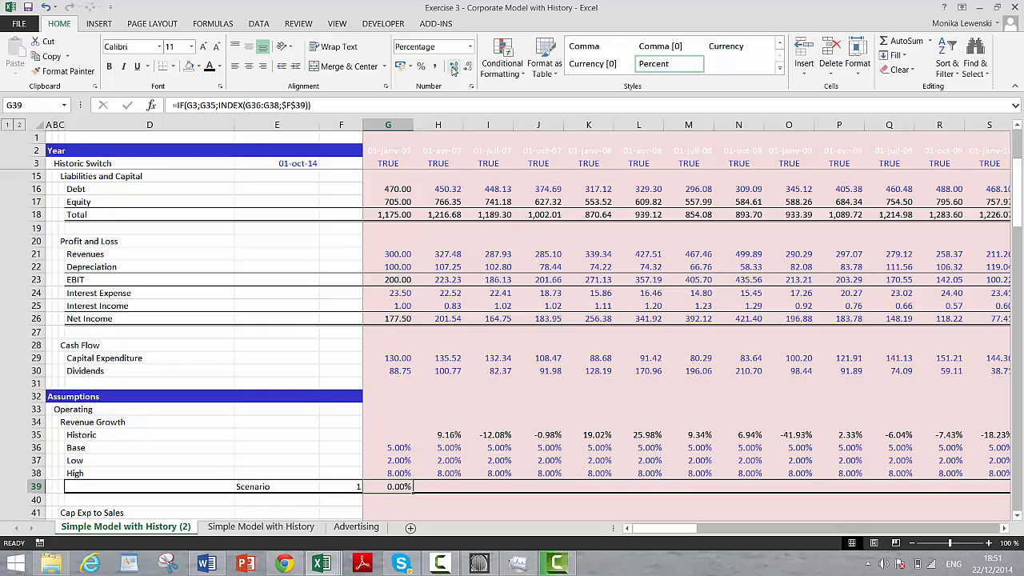
Step: Copy the G39 scenario formula rightward across row 39 and check it through the first forecast column, AM
key("ctrl+shift+Right")
key("ctrl+r")
key("Right")
key("Right")
key("Right")
key("Right")
key("Right")
key("Right")
key("Right")
key("Right")
key("Right")
key("Right")
key("Right")
key("Right")
key("Right")
key("Right")
key("Right")
key("Right")
key("Right")
key("Right")
key("Right")
key("Right")
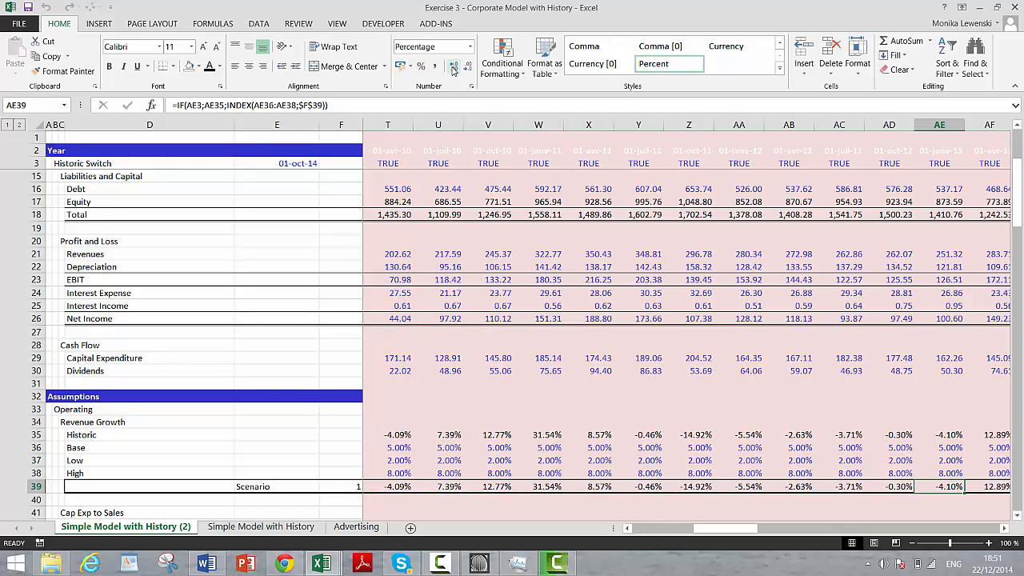
key("Right")
key("Right")
key("Right")
key("Right")
key("Right")
key("Right")
key("Right")
key("Right")
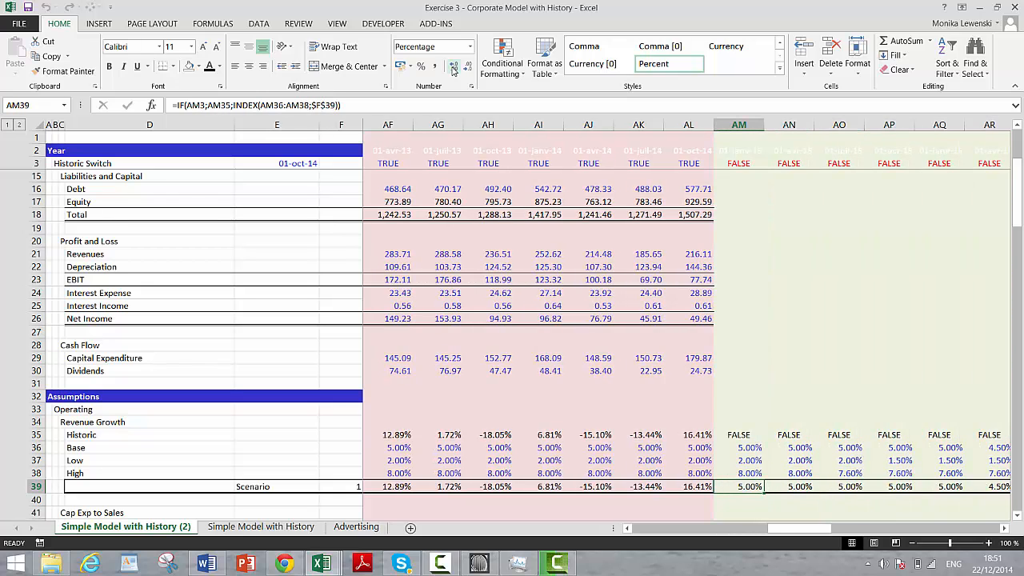
Step: Try scenario 2 in F39 to test the forecast growth selection, and undo the override
left_click(341, 487)
type("2")
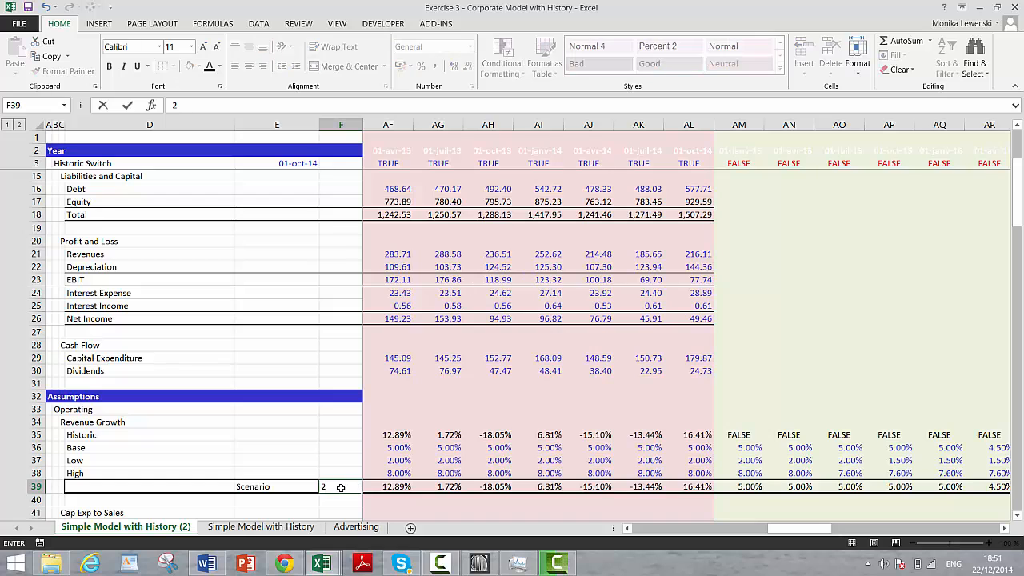
key("Return")
left_click(341, 487)
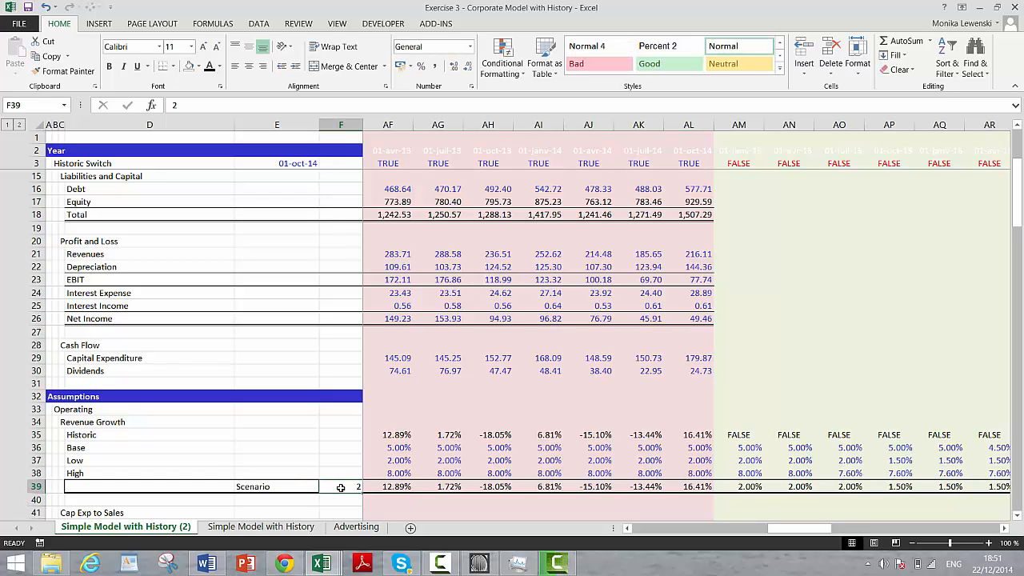
key("Left")
key("Right")
key("Right")
key("Left")
Step: Link the Cap Exp to Sales Scenario cell F47 to the scenario code in F5
key("Down")
key("Down")
key("Down")
key("Down")
key("Down")
key("Down")
key("Down")
key("Down")
key("Down")
key("Down")
key("Down")
key("Down")
key("Down")
key("Down")
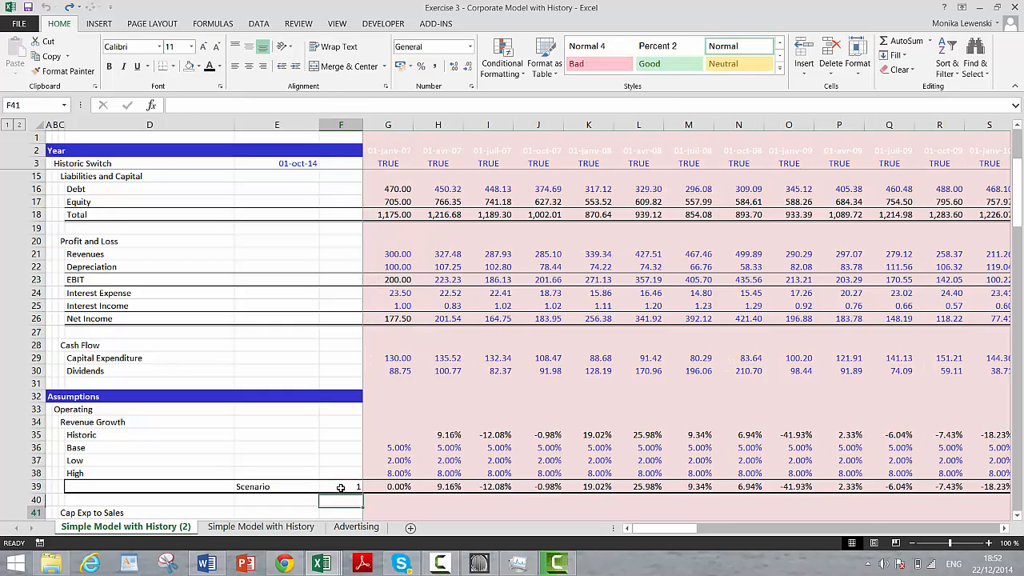
key("Up")
key("Up")
key("Up")
key("Up")
key("Up")
key("Up")
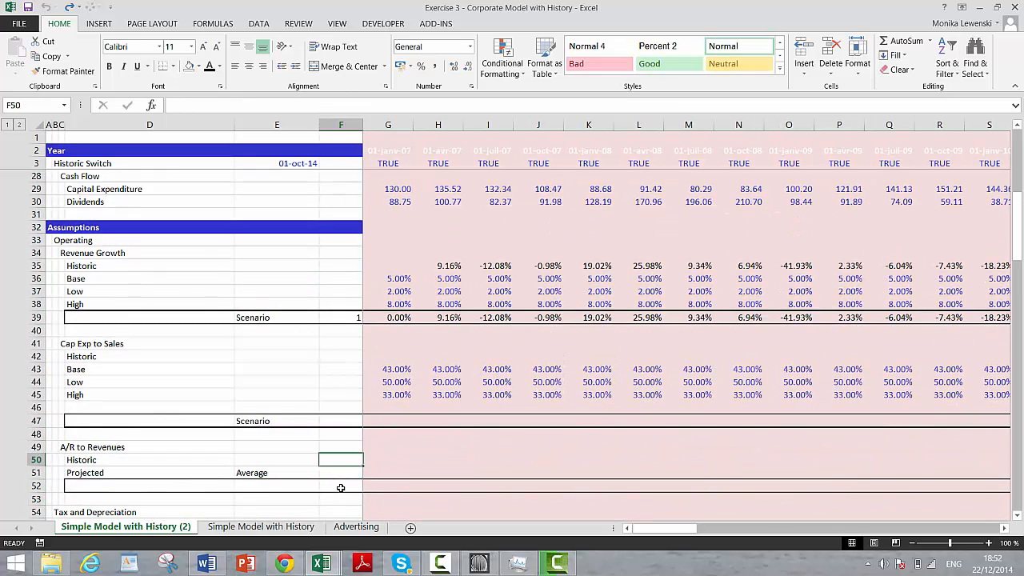
type("=")
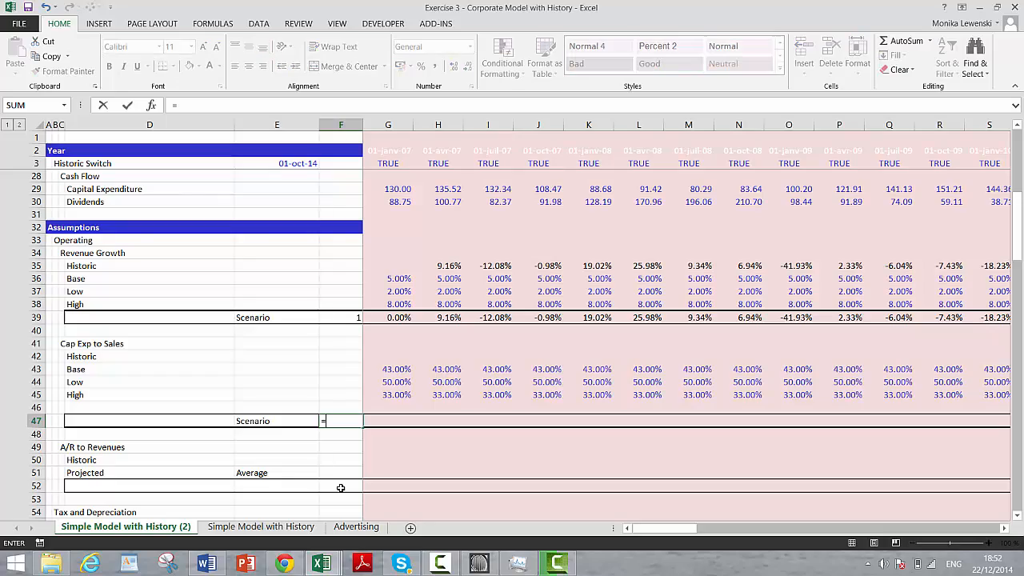
key("Up")
key("Up")
key("Up")
key("Up")
key("Up")
key("Up")
key("Up")
key("Up")
key("Up")
key("Up")
key("Up")
key("Up")
key("Up")
key("Up")
key("Up")
key("Up")
key("Up")
key("Up")
key("Up")
key("Up")
key("Up")
key("Up")
key("Up")
key("Up")
key("Up")
key("Up")
key("Up")
key("Up")
key("Up")
key("Up")
key("Up")
key("Up")
key("Up")
key("Up")
key("Up")
key("Up")
key("Up")
key("Up")
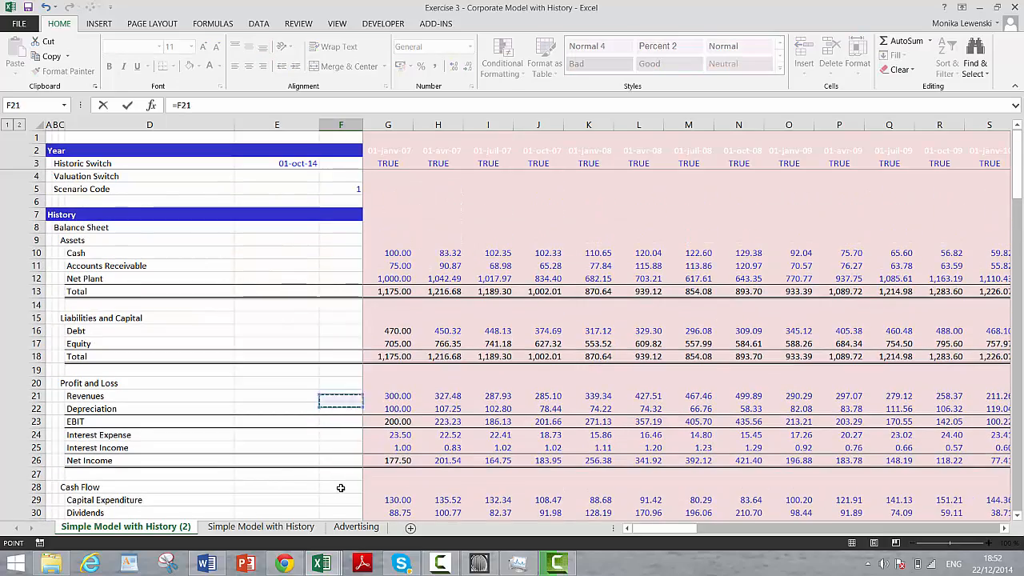
key("Return")
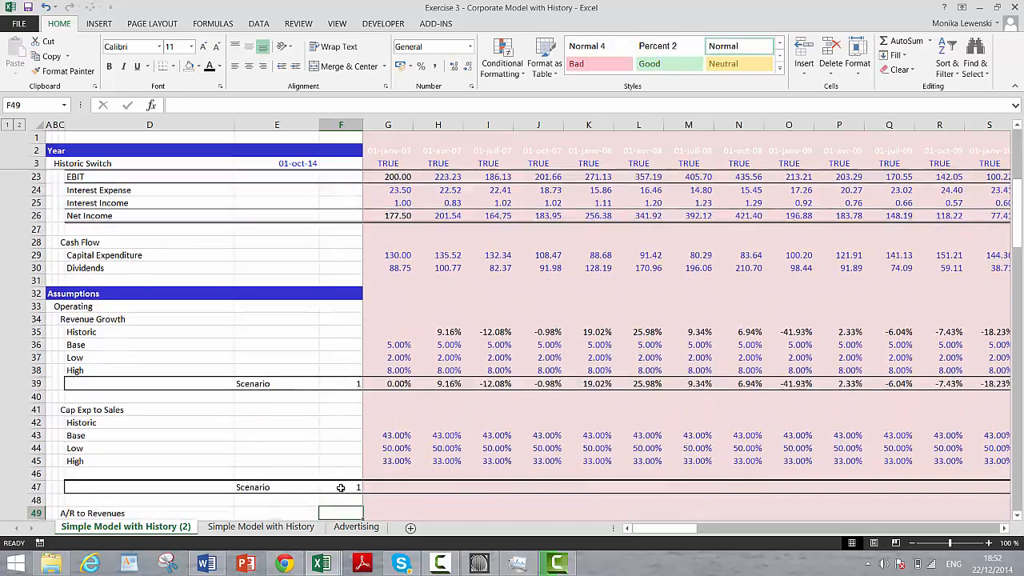
Step: Begin the historic Cap Exp to Sales formula in G42 with =IF(G3; to test the historic switch
key("Up")
key("Up")
key("Up")
key("Up")
key("Up")
key("Up")
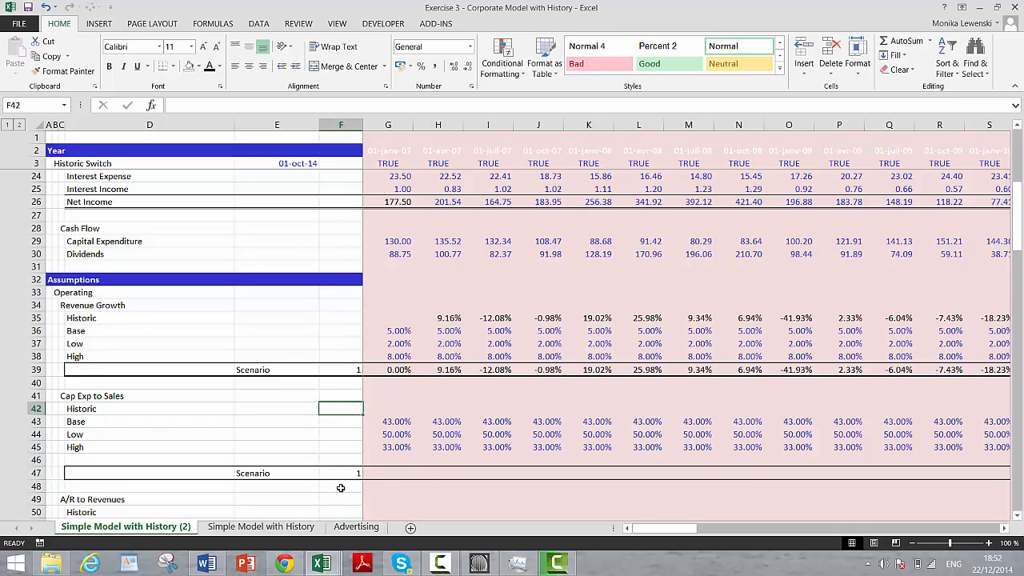
key("Right")
type("=if(")
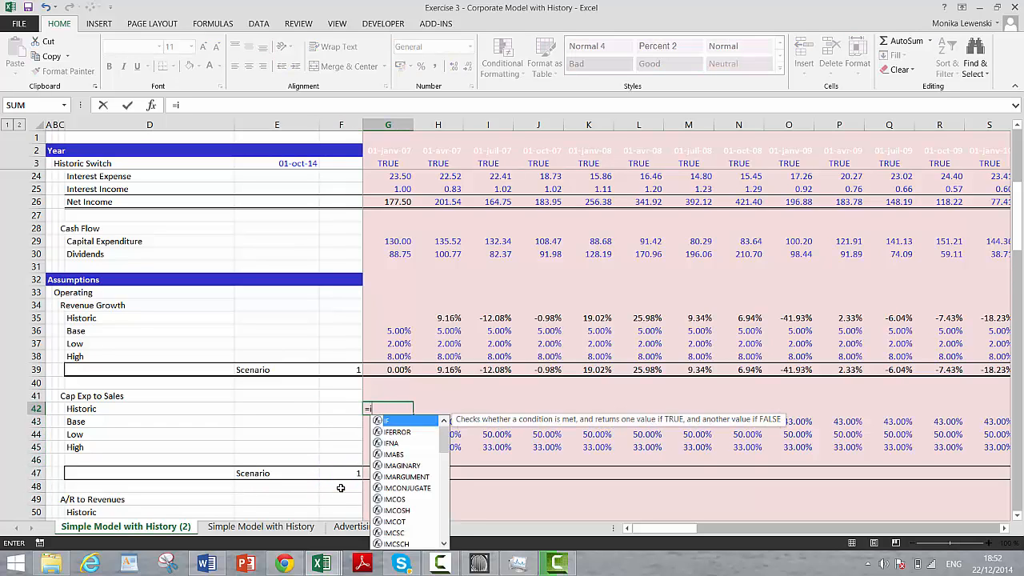
left_click(379, 164)
type(";")
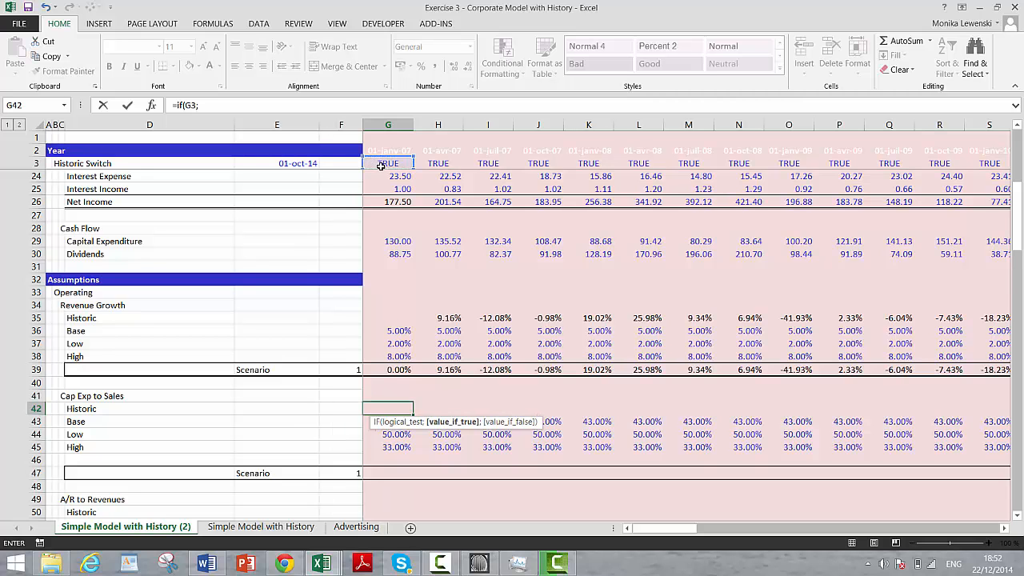
Step: Complete the G42 formula as =IF(G3;G29/G21), dividing capital expenditure by revenues
key("Down")
key("Down")
key("Down")
key("Down")
key("Down")
key("Down")
key("Down")
key("Down")
key("Down")
key("Down")
key("Down")
key("Down")
key("Down")
key("Down")
key("Down")
key("Down")
key("Down")
key("Down")
key("Down")
key("Down")
key("Down")
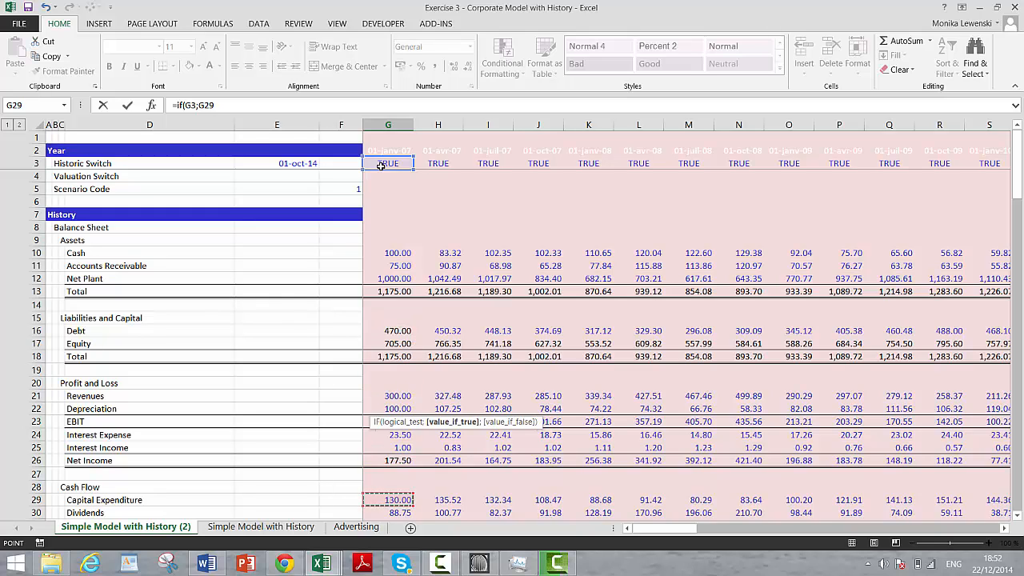
type(";")
key("BackSpace")
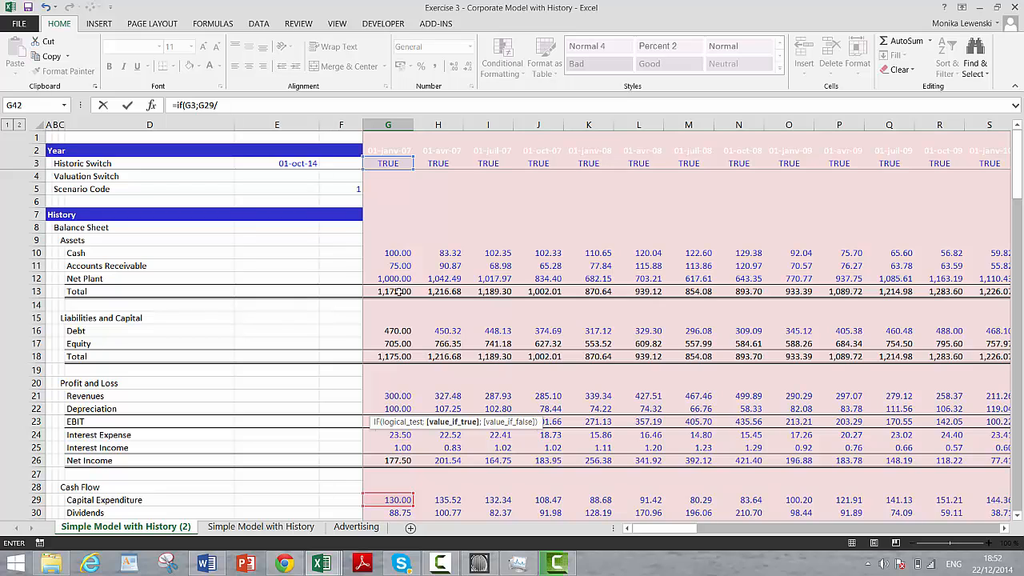
left_click(393, 392)
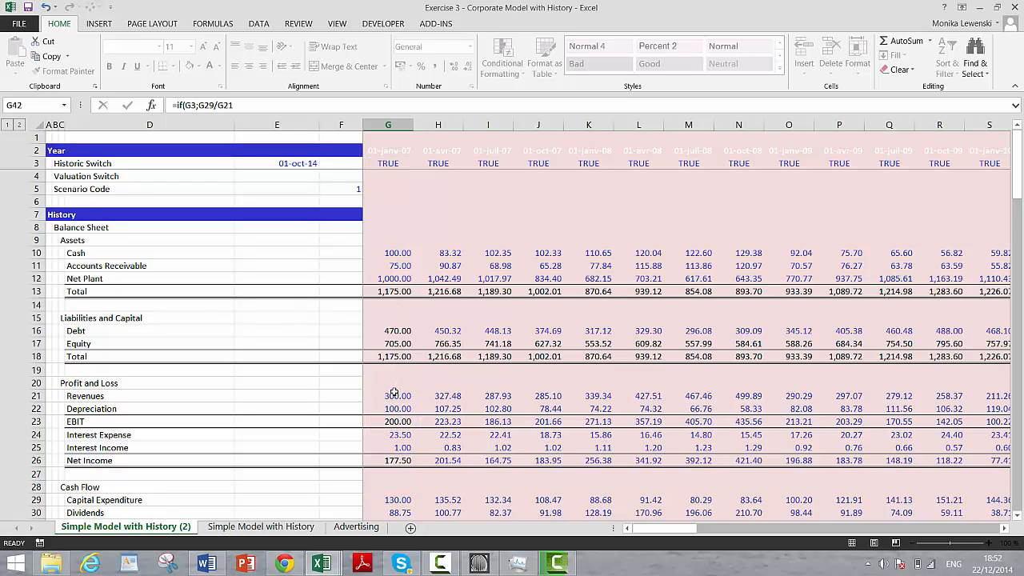
key("ctrl+Return")
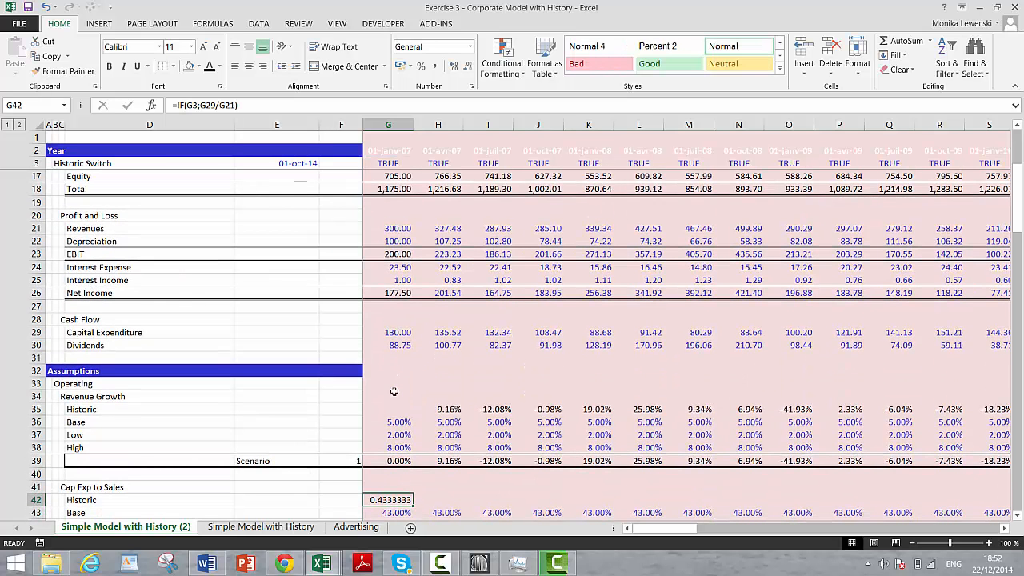
Step: Format G42 as a percentage with two decimal places and copy its formula rightward across row 42 into the forecast columns
left_click(421, 66)
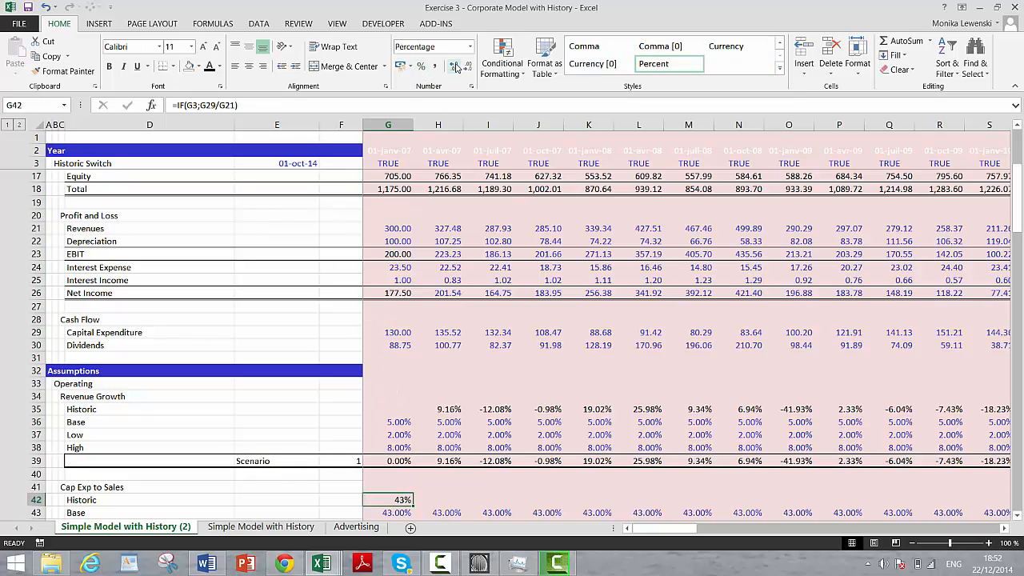
left_click(454, 71)
key("ctrl+shift+r")
key("Right")
key("Right")
key("Right")
key("Right")
key("Right")
key("Right")
key("Right")
key("Right")
key("Right")
key("Right")
key("Right")
key("Right")
key("Right")
key("Right")
key("Right")
key("Right")
key("Right")
key("Right")
key("Right")
key("Right")
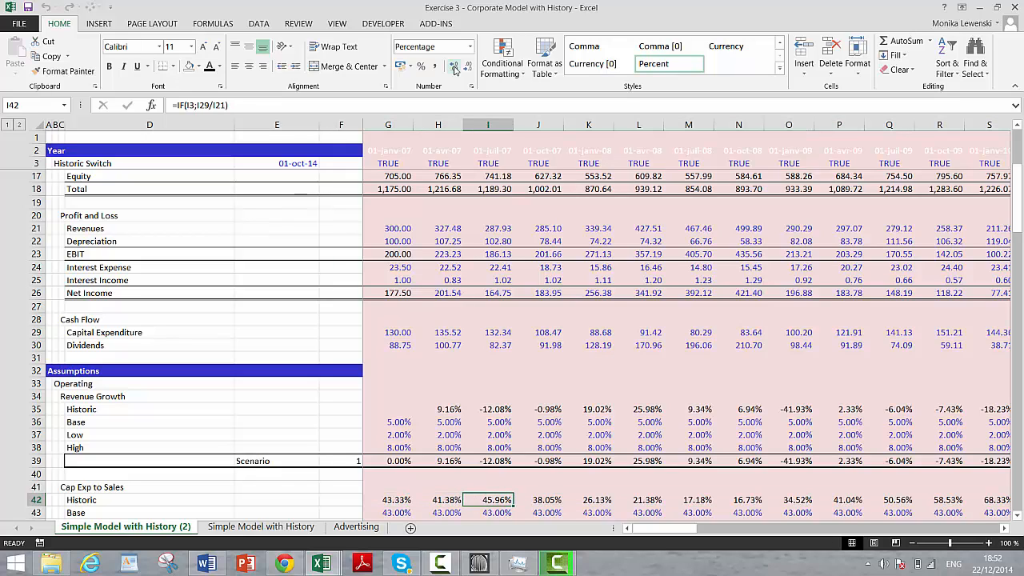
key("Right")
key("Right")
key("Right")
key("Right")
key("Right")
key("Right")
key("Right")
key("Right")
key("Right")
key("Right")
key("Right")
key("Right")
key("Right")
key("Right")
key("Right")
key("Right")
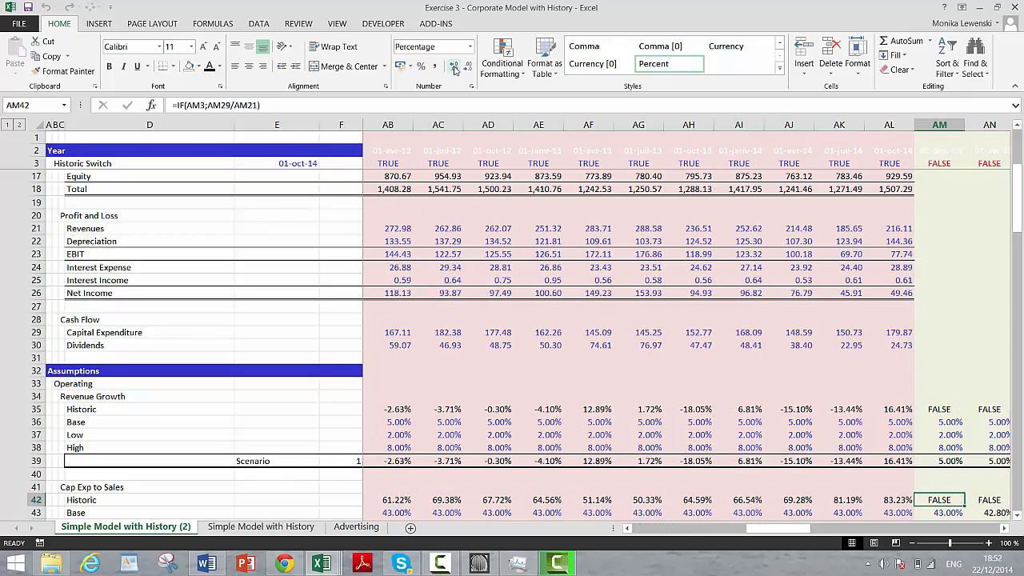
Step: Go to G47, the first period's cell in the Cap Exp to Sales Scenario row
key("Left")
key("Down")
key("Down")
key("Down")
key("Down")
key("Down")
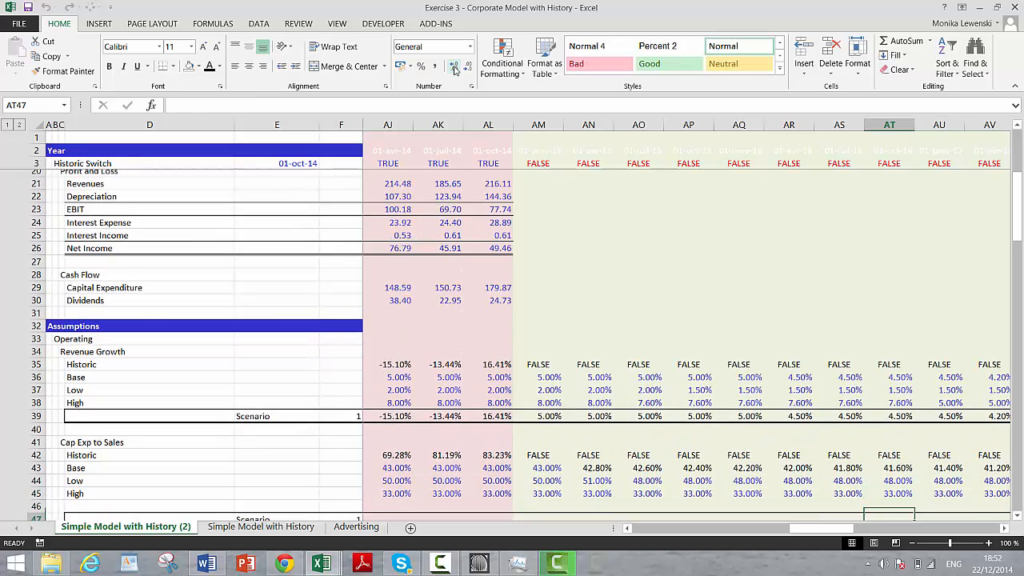
key("Up")
key("Left")
key("Left")
key("ctrl+Left")
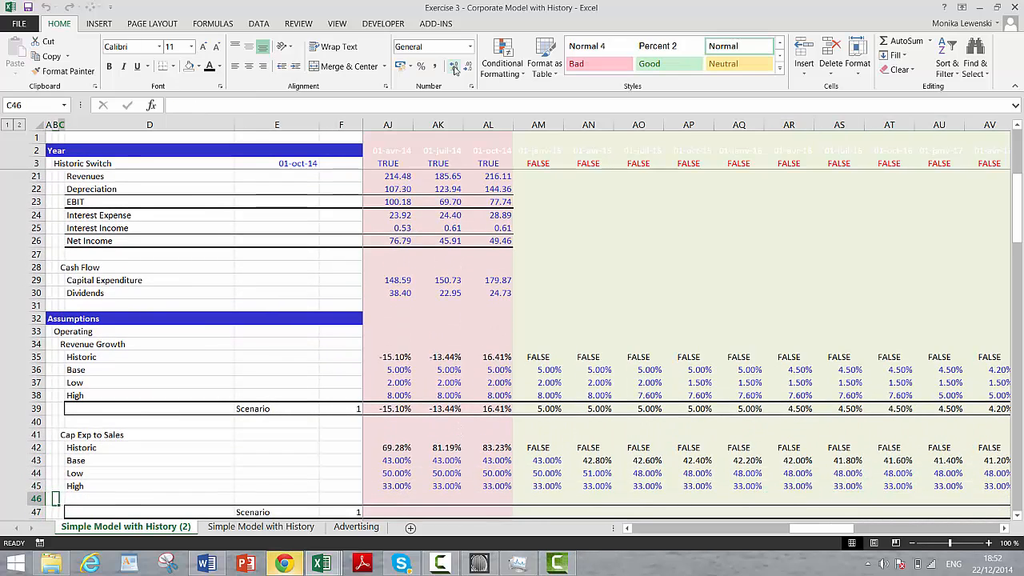
key("Down")
key("Right")
key("Right")
key("Right")
key("Right")
key("Right")
key("Right")
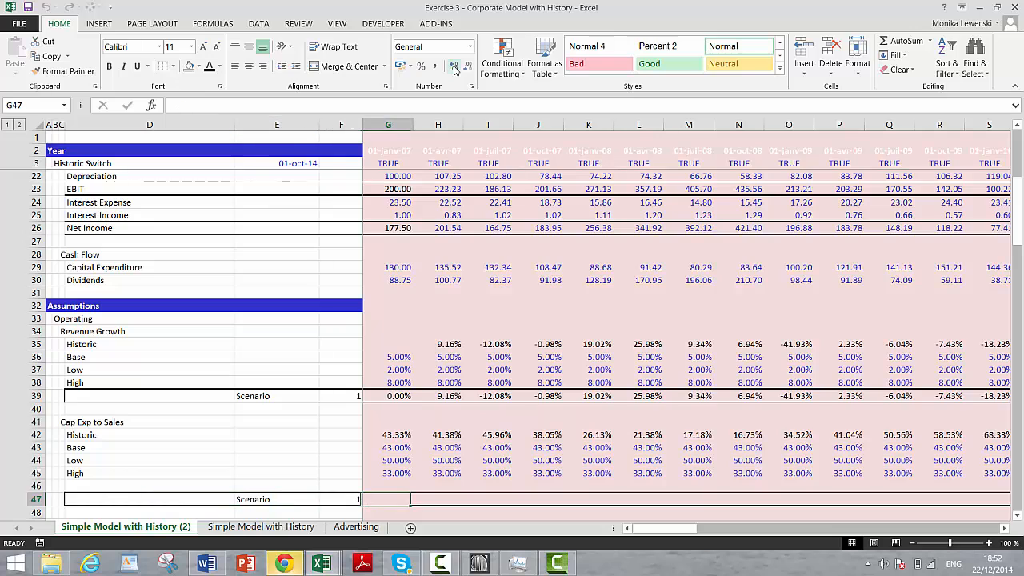
type("=index")
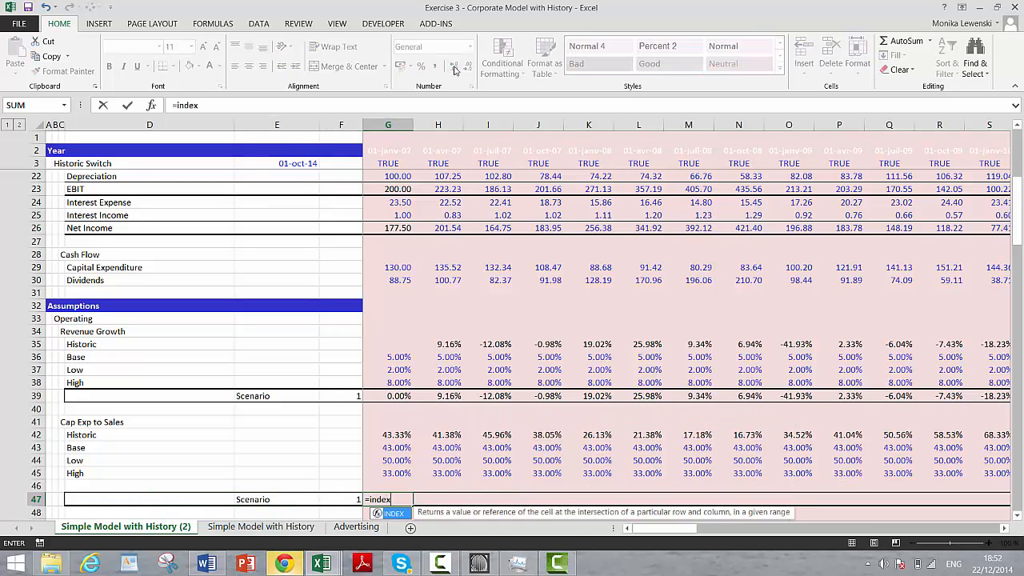
type("(")
key("Up")
key("Up")
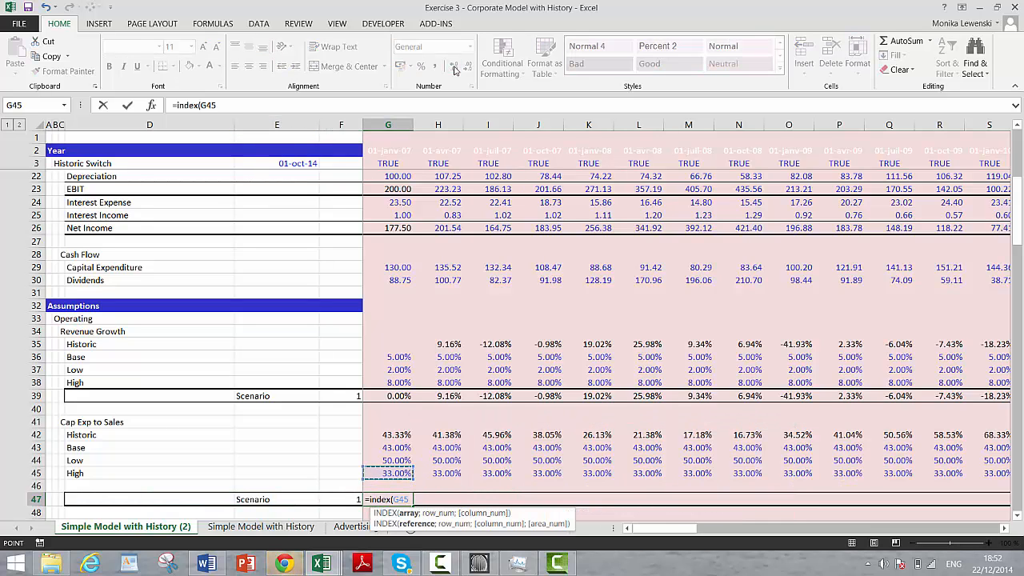
key("shift+Up")
key("shift+Up")
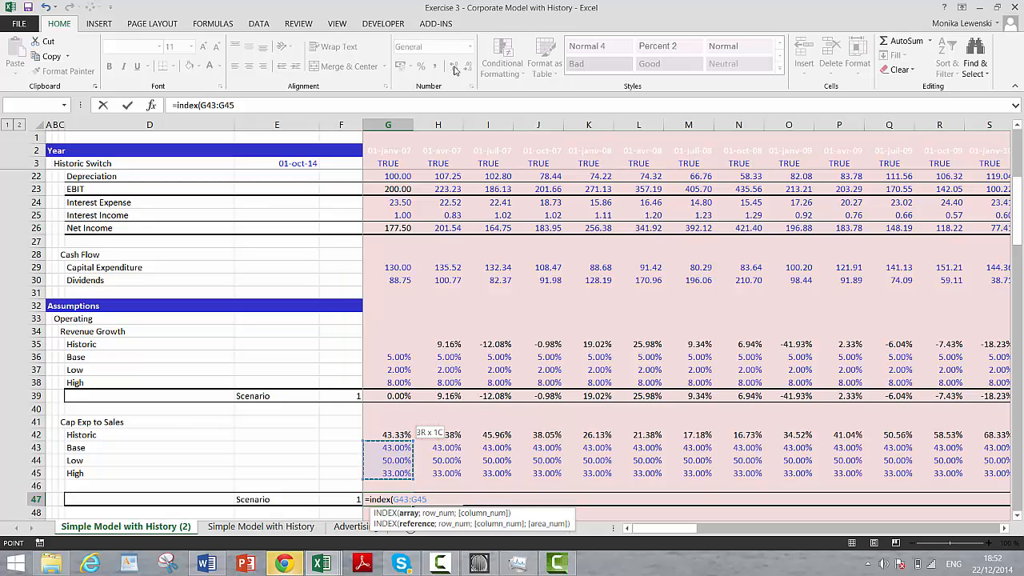
key("Escape")
Step: Begin the scenario formula in G47 with =IF(G3;G42 to return the historic Cap Exp to Sales ratio in historic periods
type("=if(")
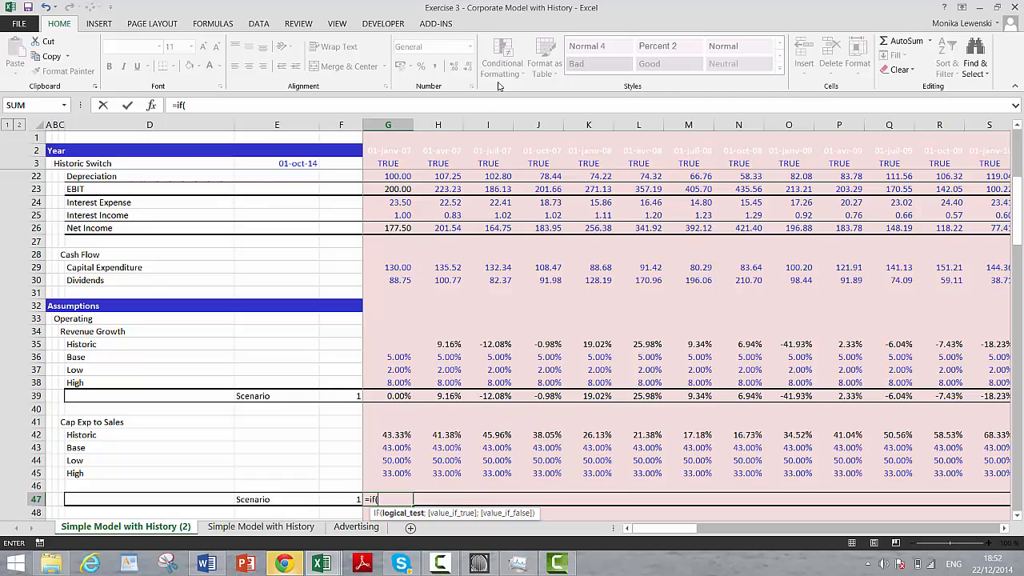
left_click(390, 163)
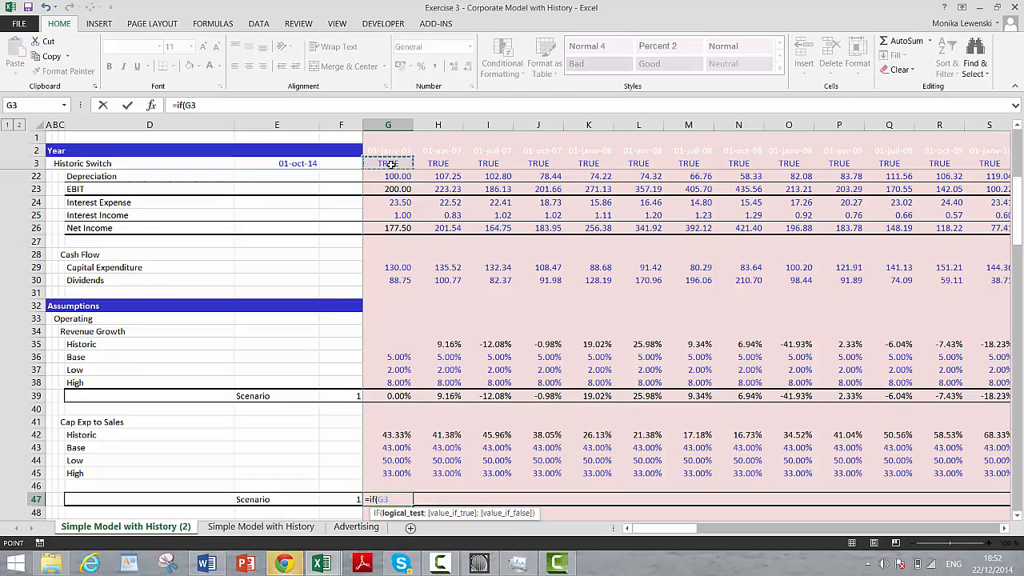
type(";")
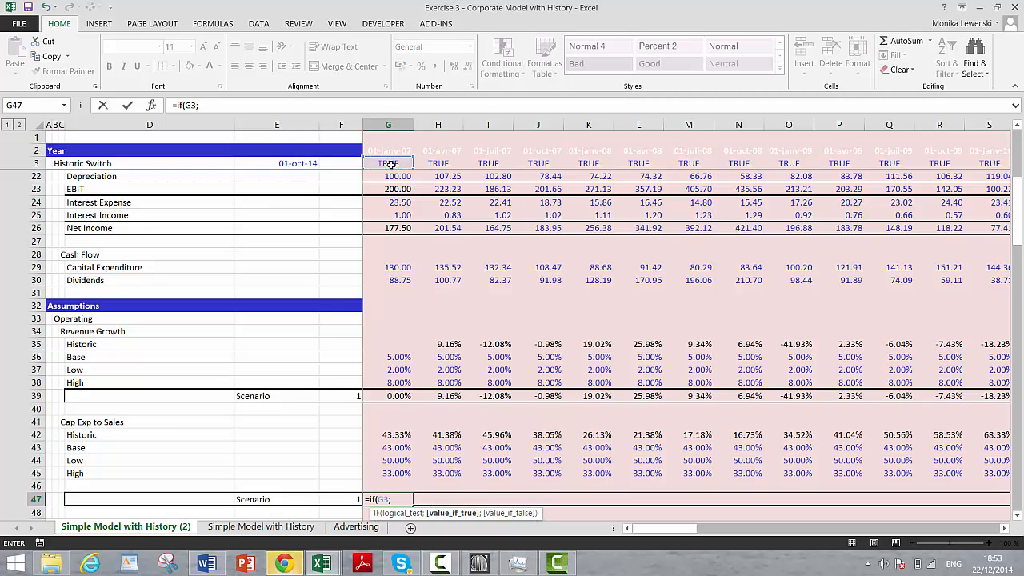
key("Up")
key("Up")
key("Down")
key("Down")
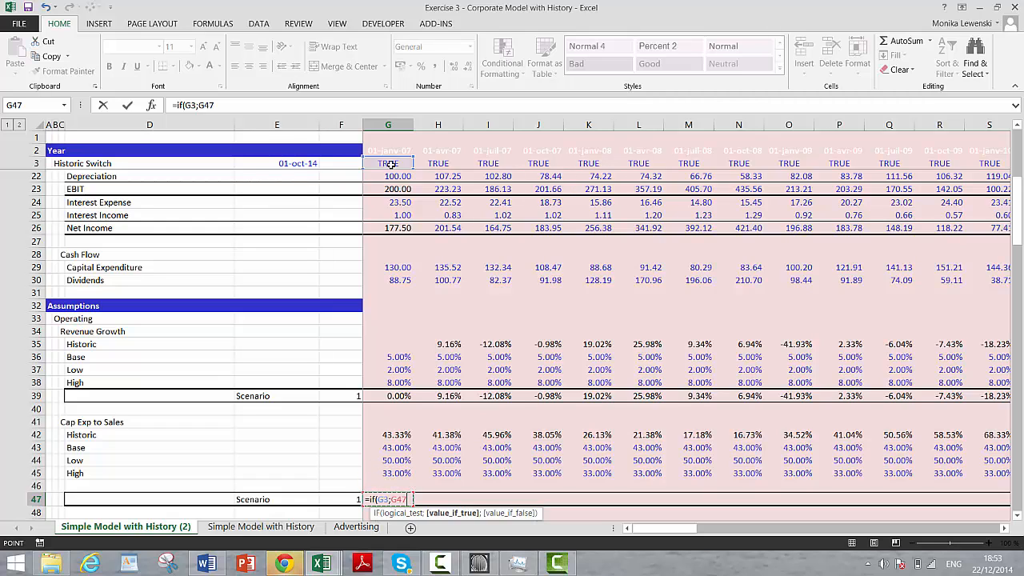
key("Up")
key("Up")
key("Up")
key("Up")
key("Up")
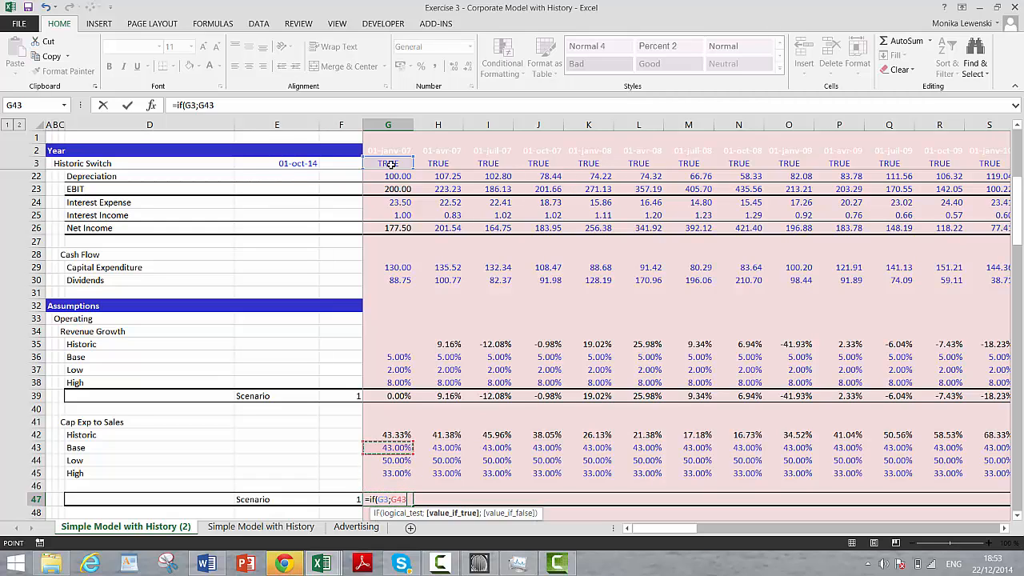
Step: Complete the G47 formula as =IF(G3;G42;INDEX(G43:G45;$F$47)) to pick the base, low or high case in forecast periods
type(";i")
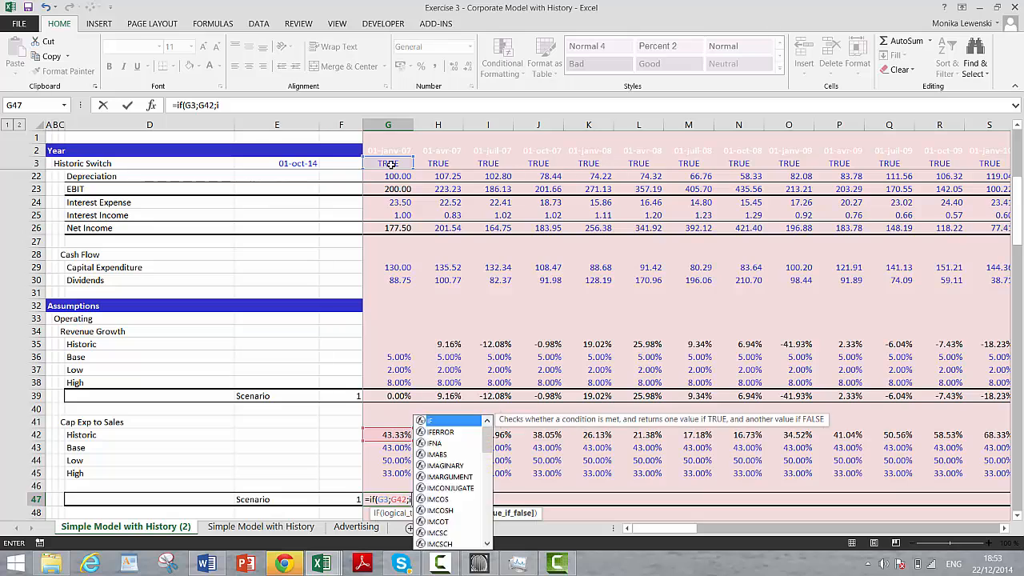
type("ndex(")
key("Up")
key("Up")
key("Up")
key("Up")
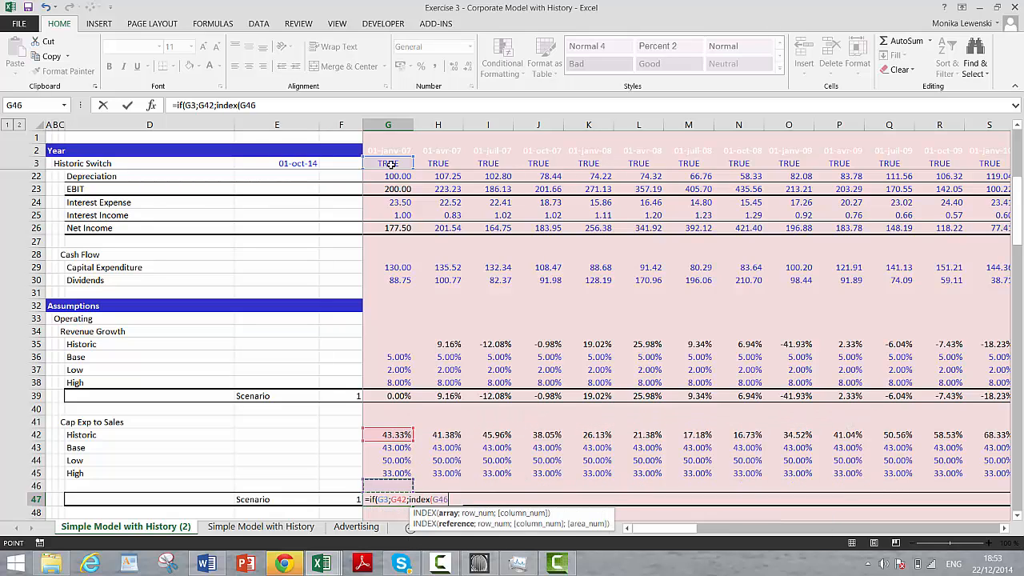
key("shift+Down")
key("shift+Down")
type(";")
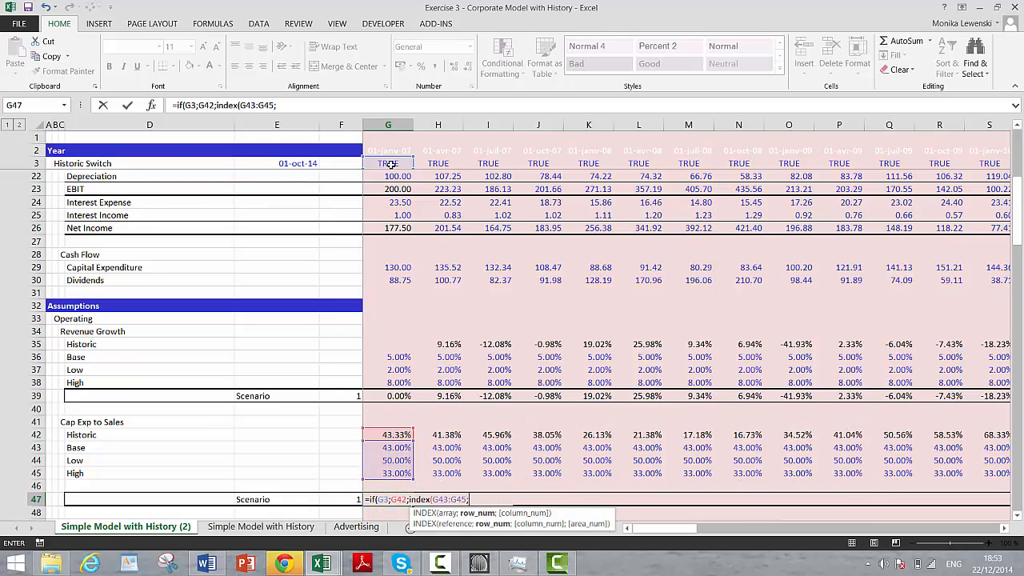
key("Left")
key("Left")
key("Right")
key("Right")
key("Left")
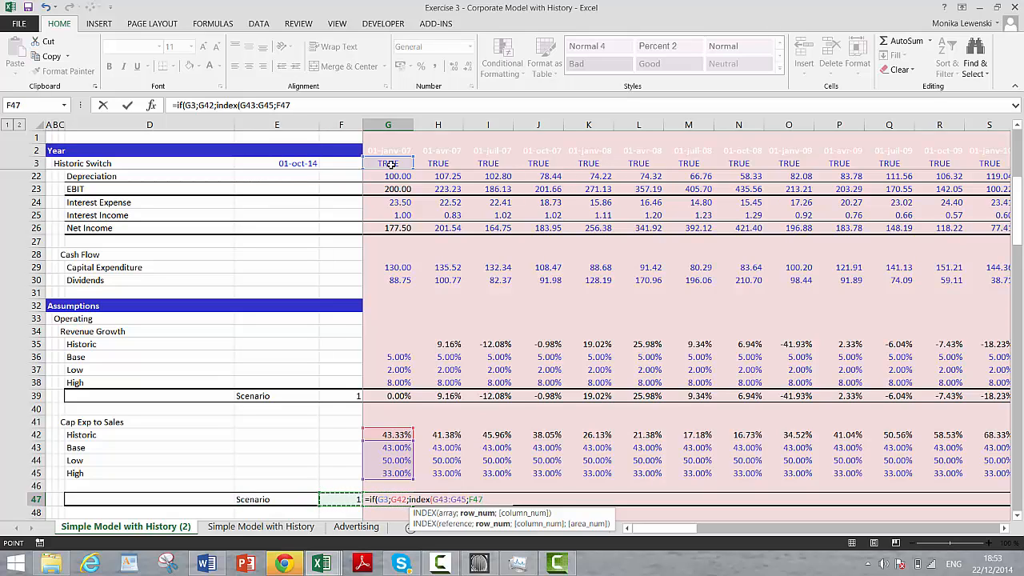
key("Return")
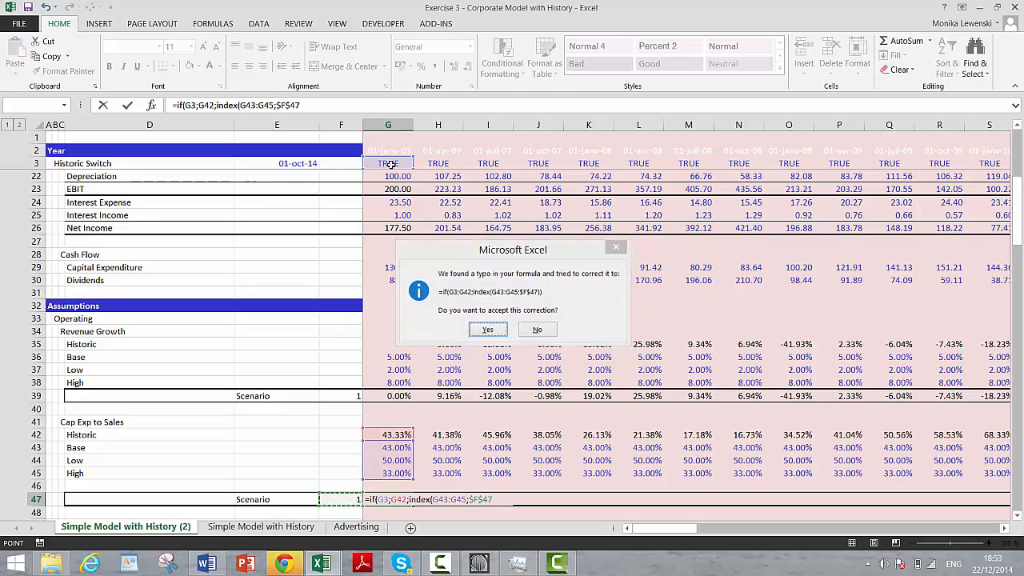
key("Return")
key("Up")
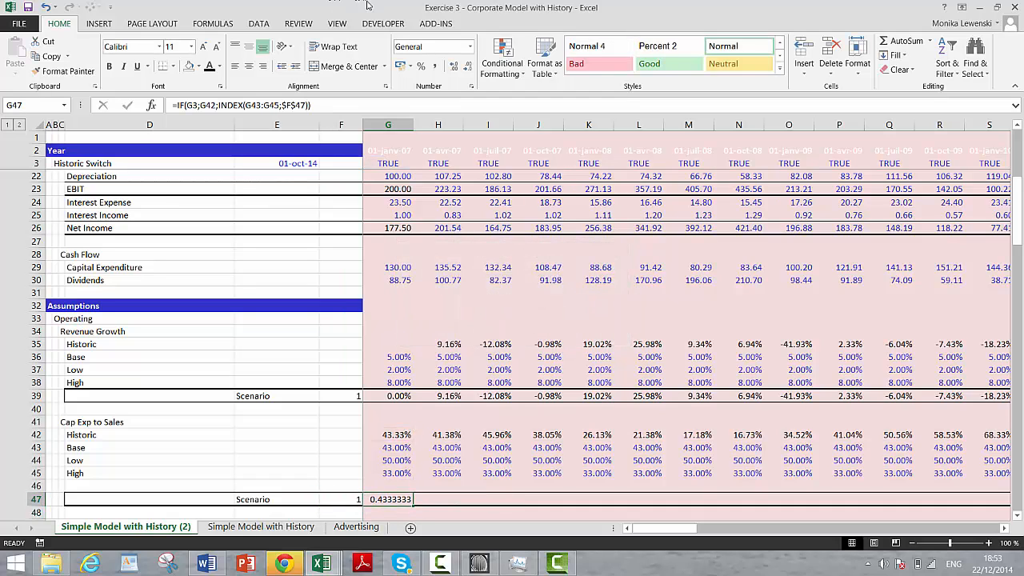
Step: Format G47 as a percentage with two decimal places and copy its formula rightward across row 47
left_click(422, 69)
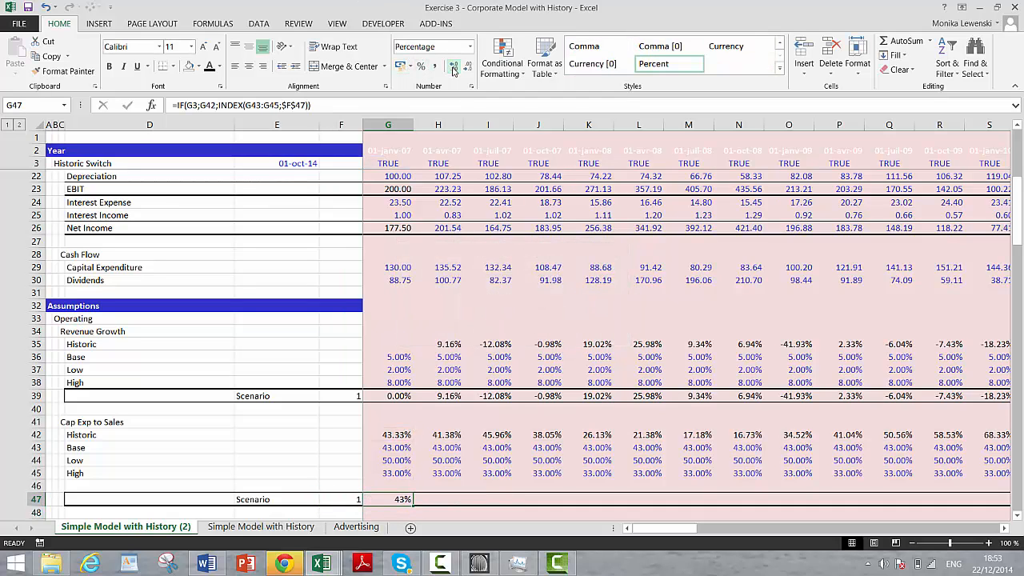
left_click(453, 68)
left_click(453, 69)
key("ctrl+shift+Right")
key("ctrl+r")
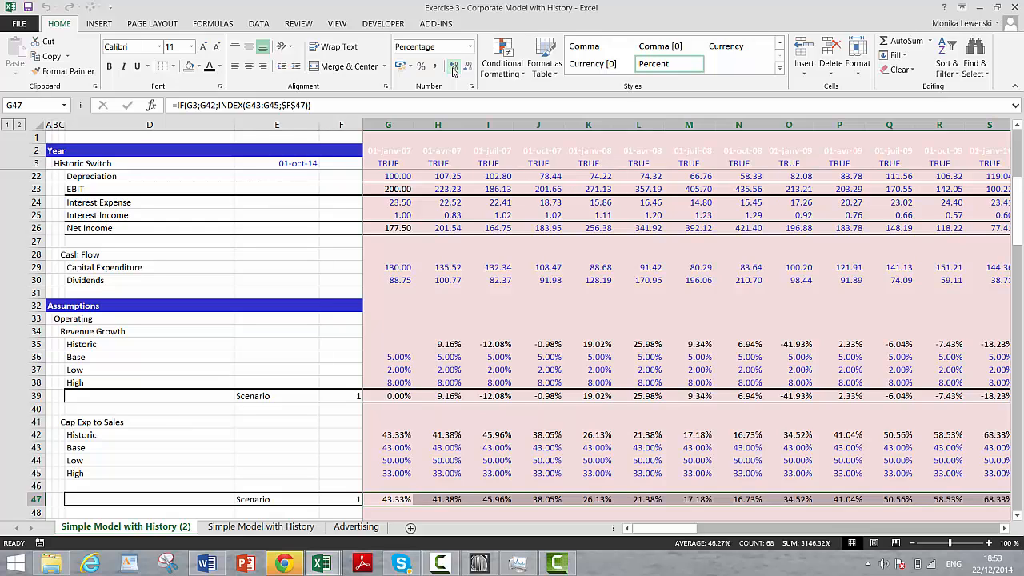
Step: Check the copied Cap Exp to Sales Scenario row across the change from historic to forecast columns
key("Right")
key("Right")
key("Right")
key("Right")
key("Right")
key("Right")
key("Right")
key("Right")
key("Right")
key("Right")
key("Right")
key("Right")
key("Right")
key("Right")
key("Right")
key("Right")
key("Right")
key("Right")
key("Right")
key("Right")
key("Right")
key("Right")
key("Right")
key("Right")
key("Right")
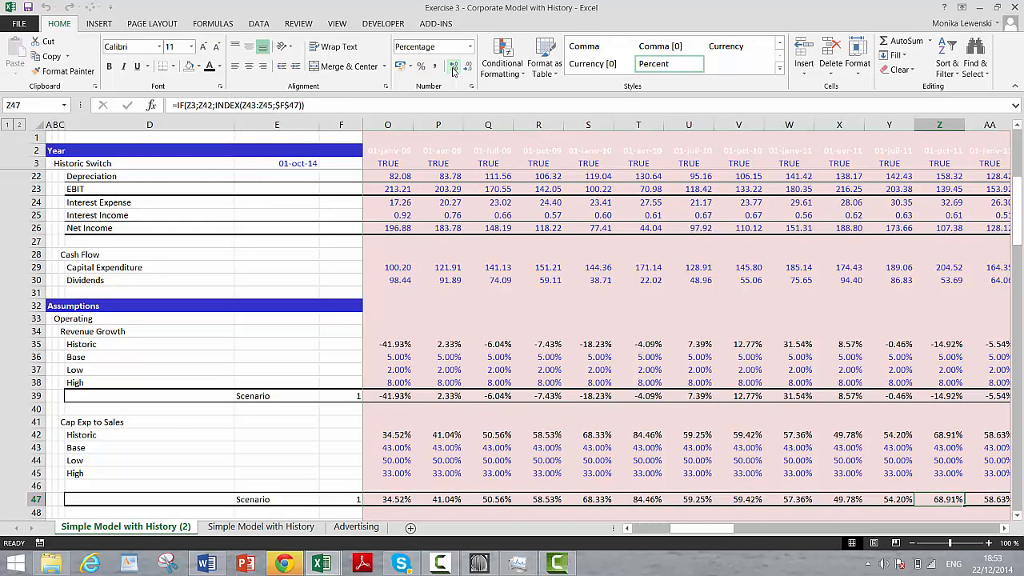
key("Left")
key("Left")
key("Left")
key("Left")
key("Left")
key("Left")
key("Left")
key("Left")
key("Left")
key("Left")
key("Left")
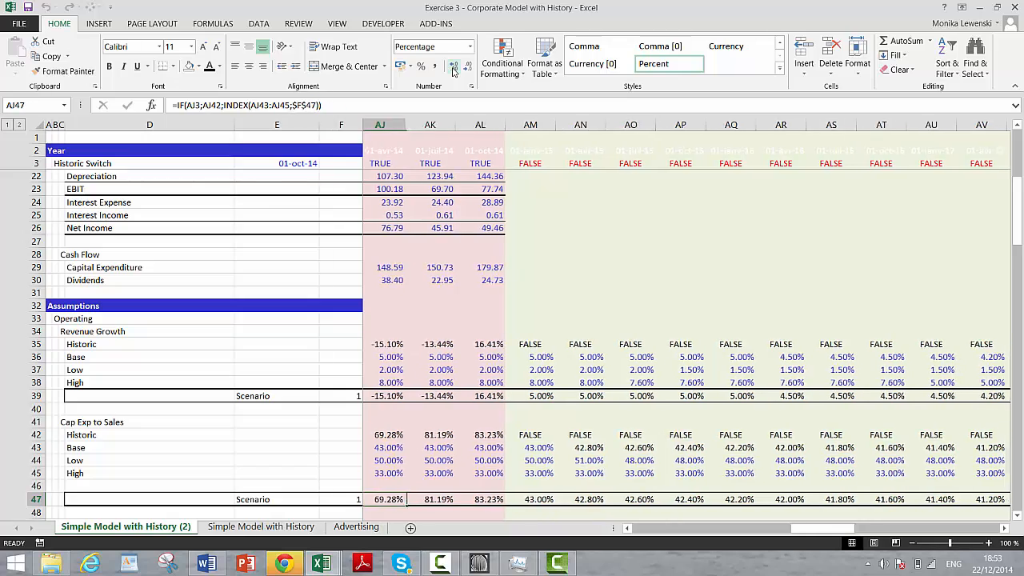
key("Right")
key("Right")
key("Right")
key("Right")
key("Down")
key("Down")
key("Down")
key("Down")
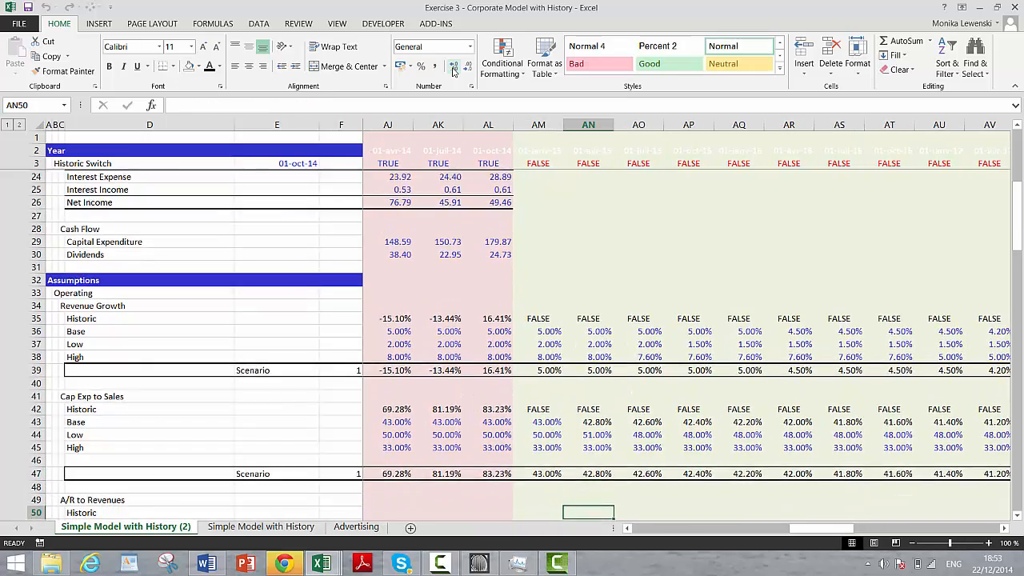
key("Left")
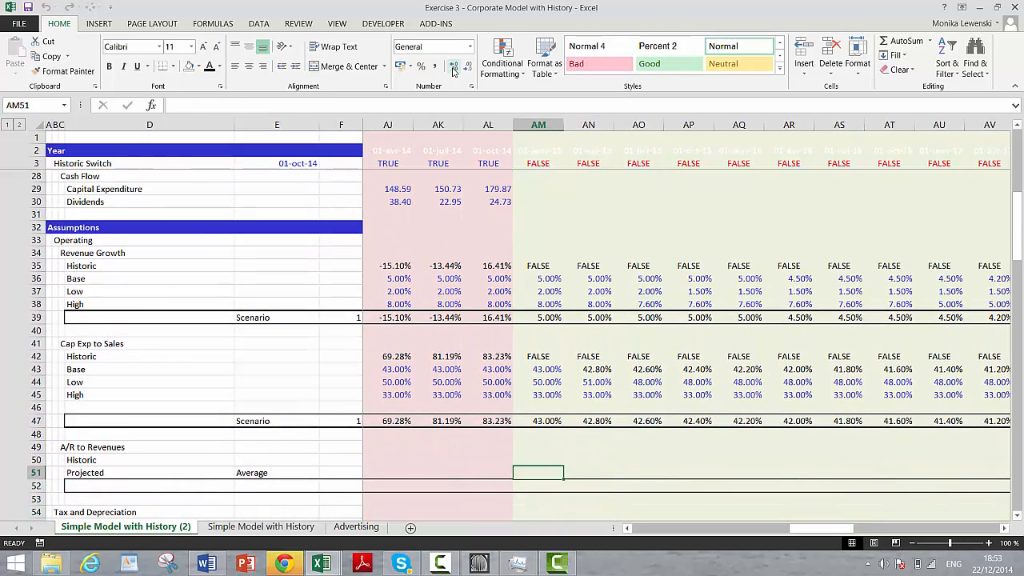
Step: Begin the historic A/R to Revenues formula in G50 with =IF(G3; to test the historic switch
key("ctrl+Left")
key("ctrl+Left")
key("Right")
key("Right")
key("Right")
key("Up")
key("Up")
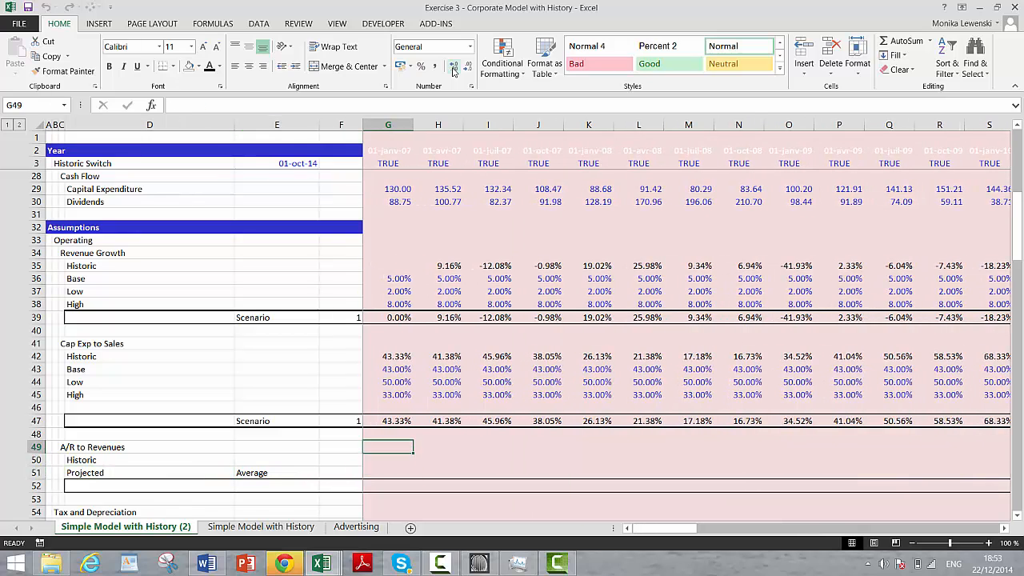
key("Left")
key("Down")
key("Left")
key("Right")
key("Right")
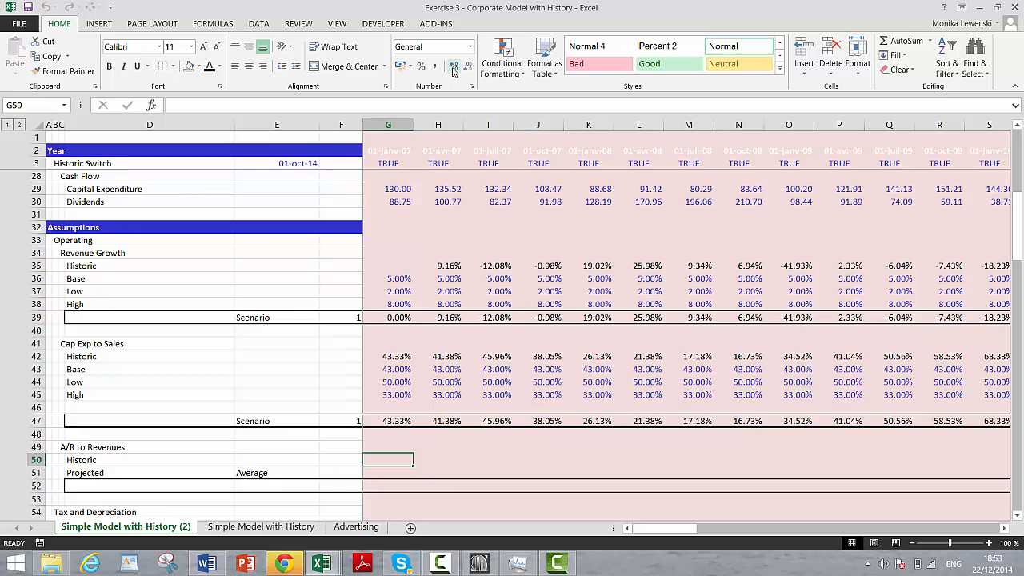
type("=")
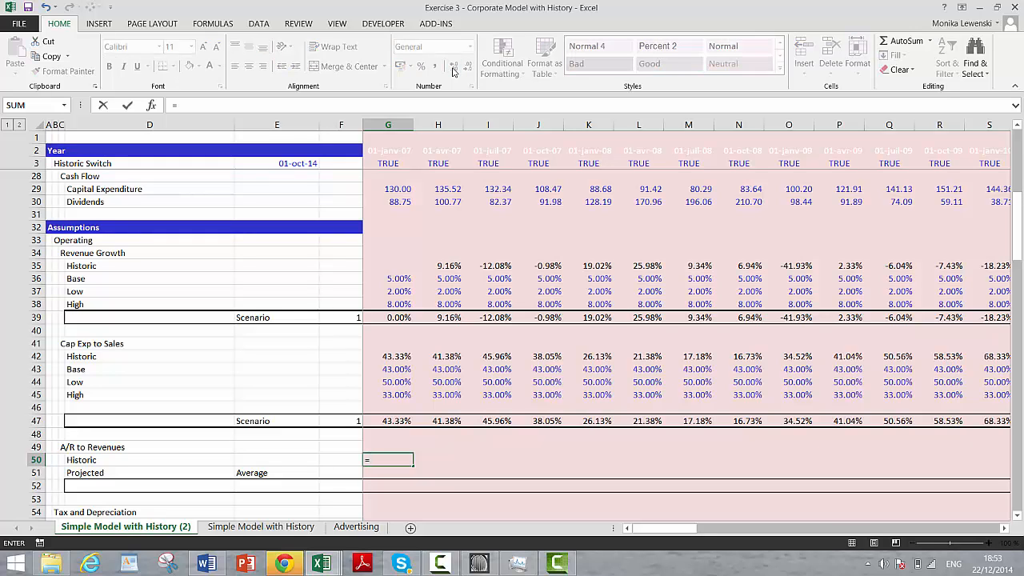
type("if(")
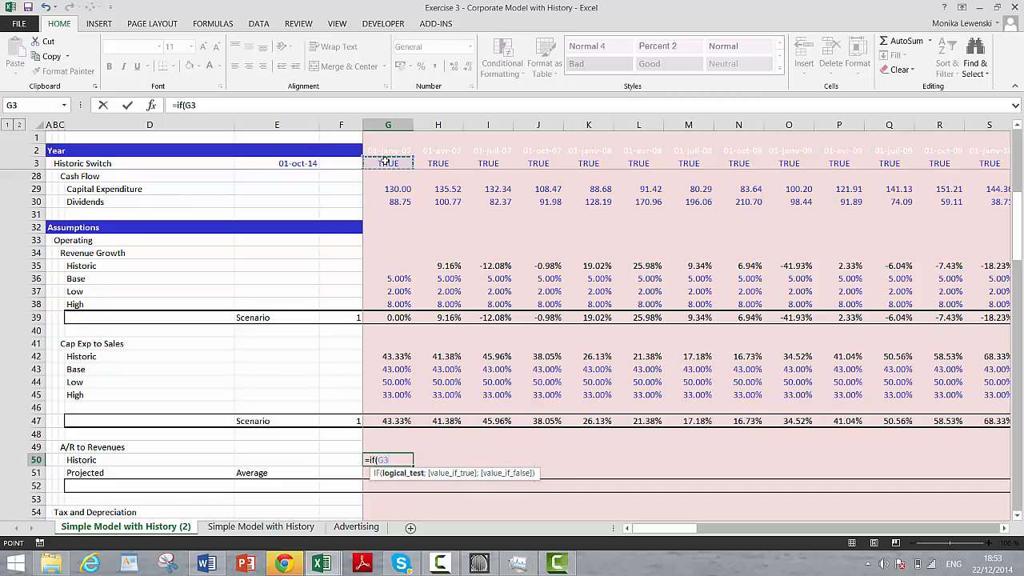
type(";")
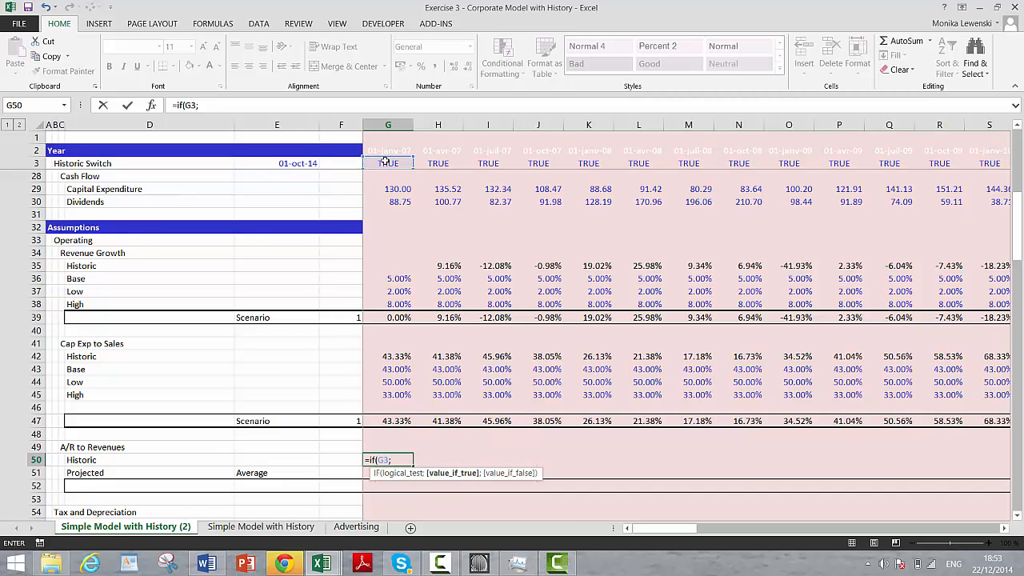
Step: Complete the G50 formula as =IF(G3;G11/G21), dividing accounts receivable by revenues
key("Up")
key("Up")
key("Up")
key("Up")
key("Up")
key("Up")
key("Up")
key("Up")
key("Up")
key("Up")
key("Up")
key("Up")
key("Up")
key("Up")
key("Up")
key("Up")
key("Up")
key("Up")
key("Up")
key("Up")
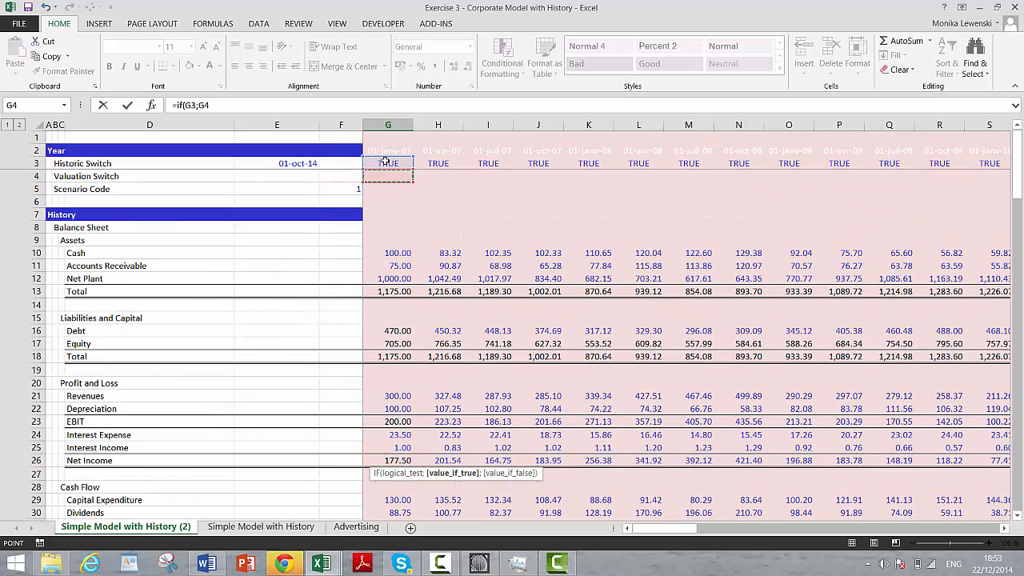
key("Down")
key("Down")
key("Down")
key("Down")
key("Down")
key("Down")
key("Down")
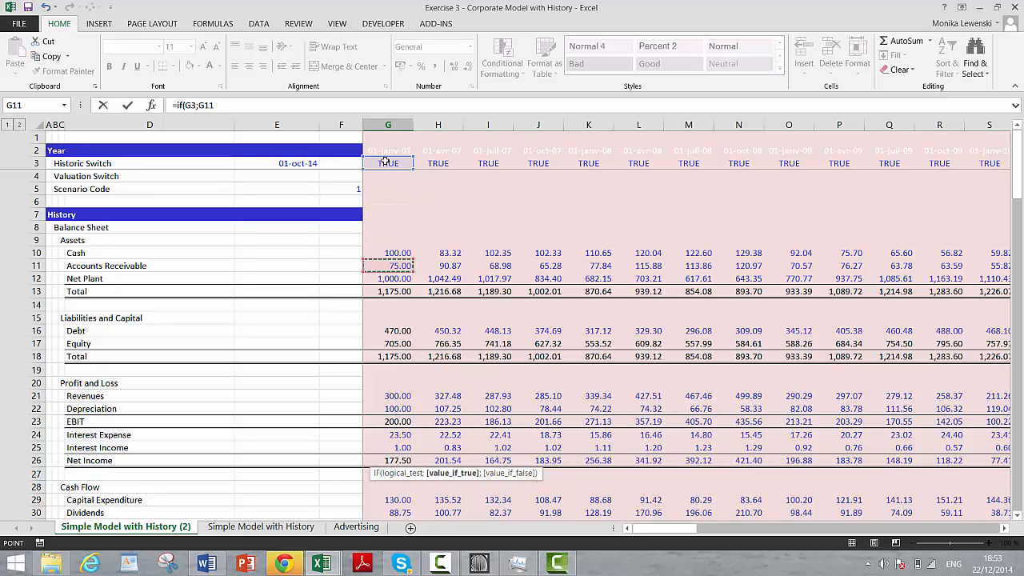
type("/")
left_click(381, 394)
key("Return")
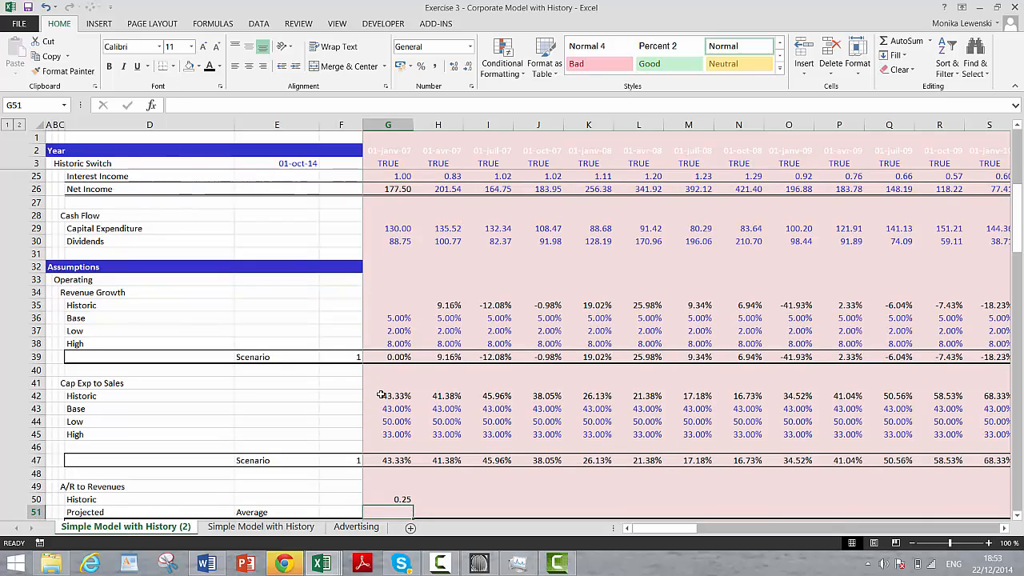
Step: Begin the projected A/R to Revenues formula in G51 with the AVERAGEIF function
key("Down")
scroll(380, 395, "down", 1)
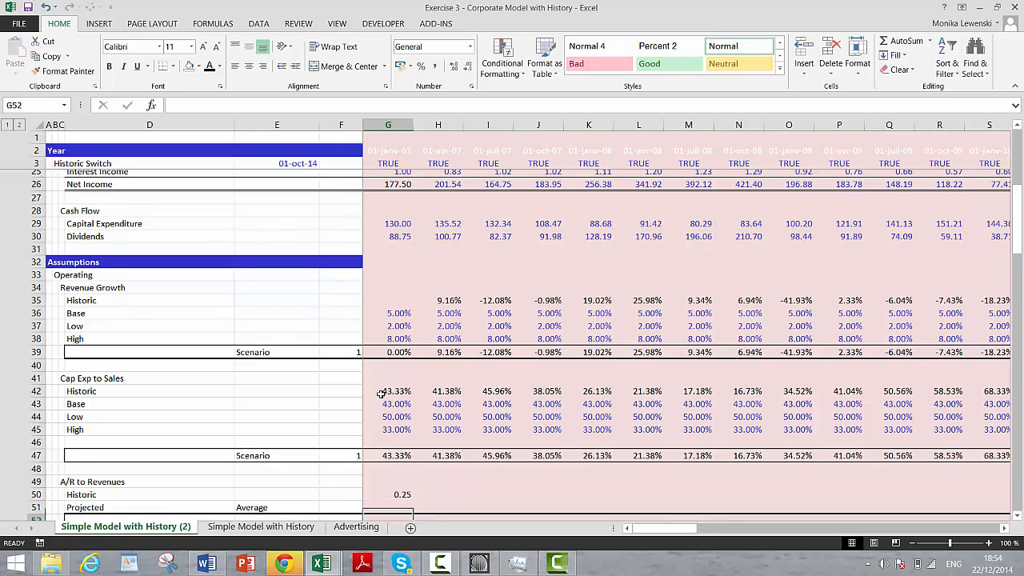
type("=i")
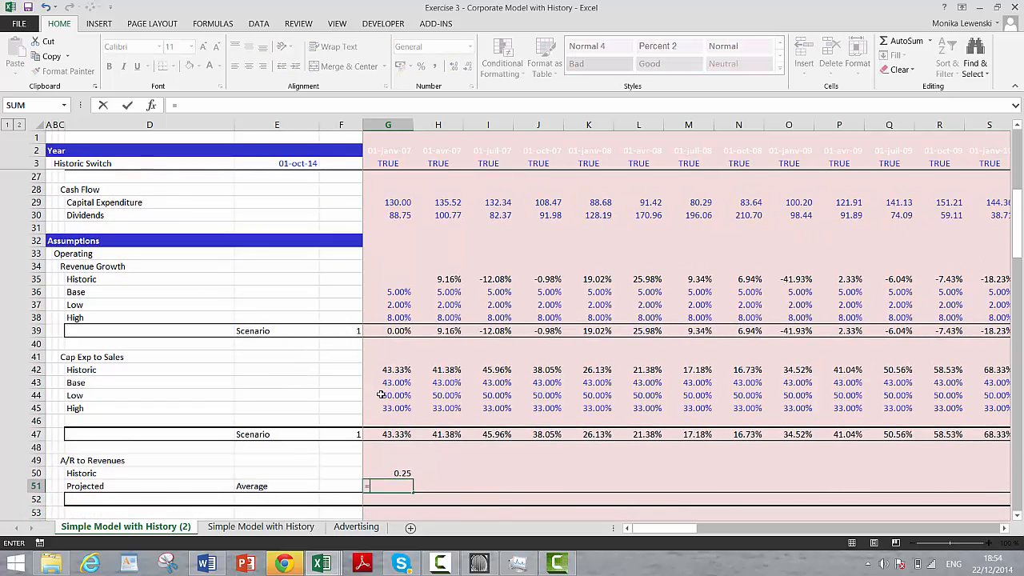
key("BackSpace")
key("BackSpace")
type("aver")
key("Down")
key("Down")
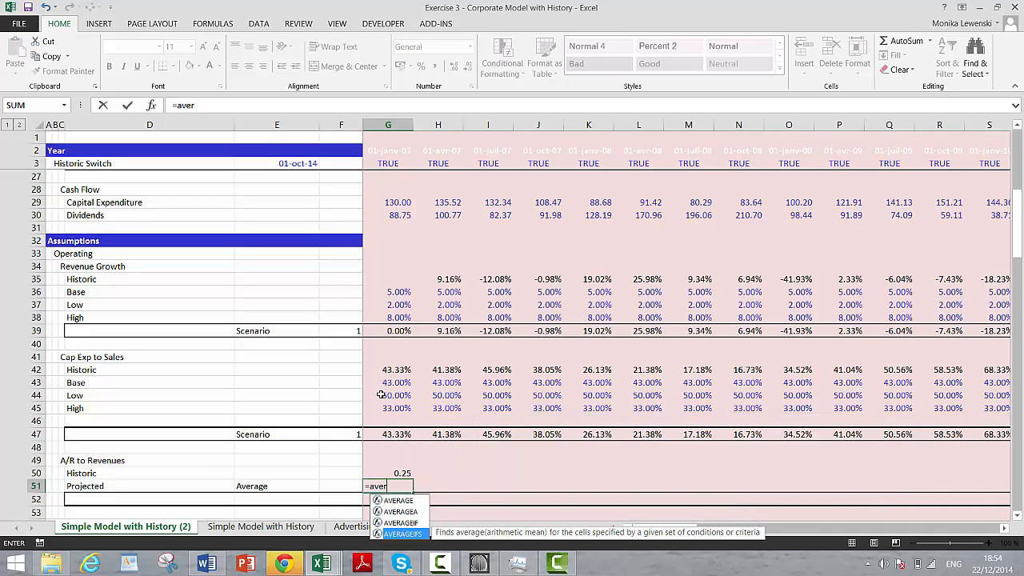
key("Tab")
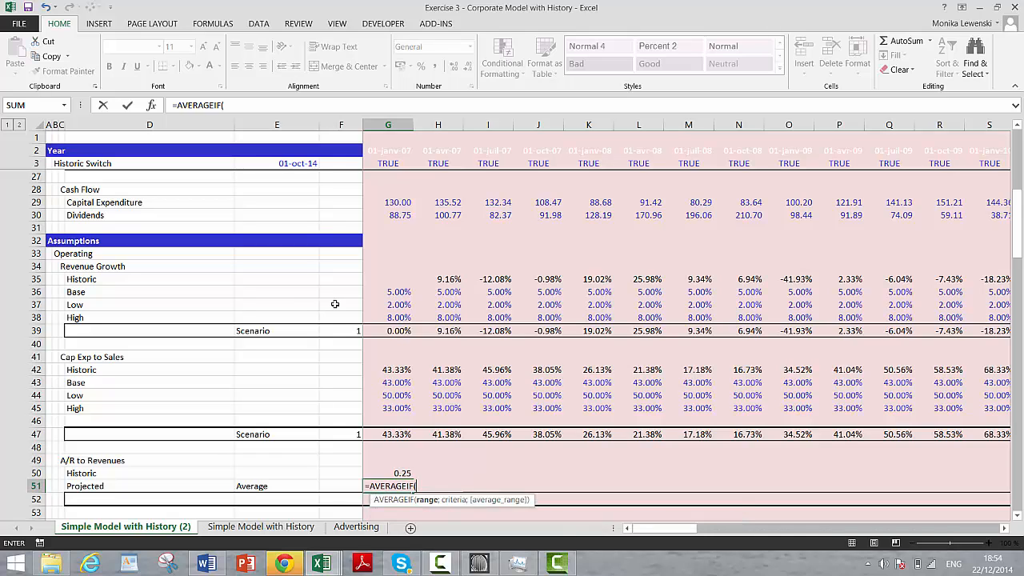
Step: Complete the G51 formula as =AVERAGEIF(3:3;TRUE;50:50), averaging the historic A/R to Revenues ratios where the historic switch is TRUE
left_click(30, 162)
type(";")
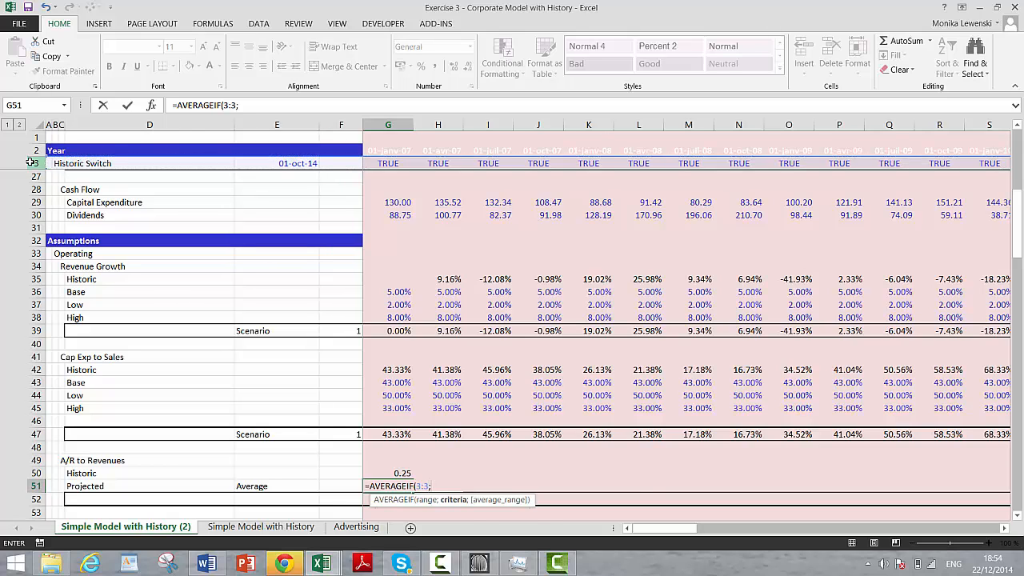
type("true;")
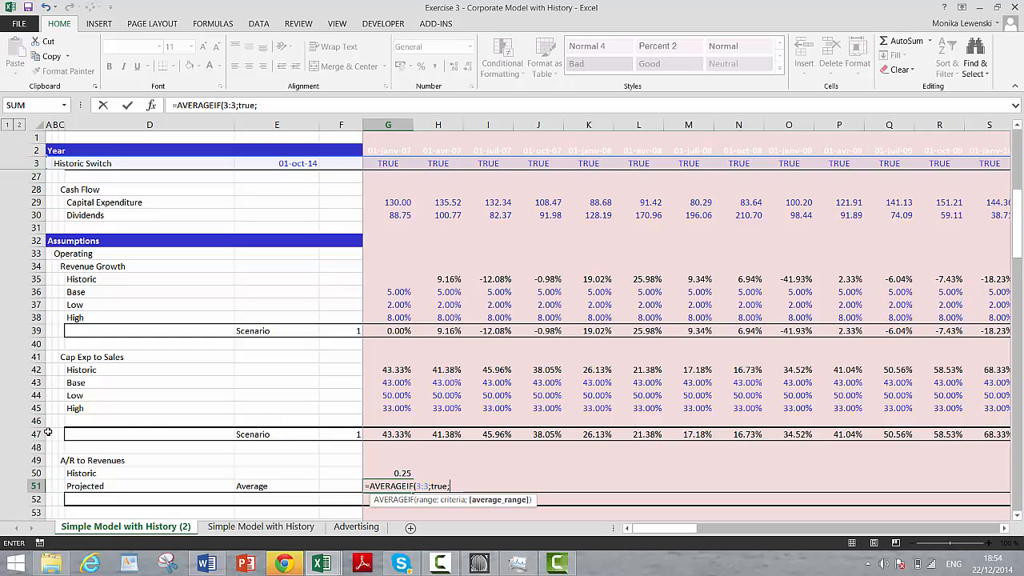
left_click(39, 472)
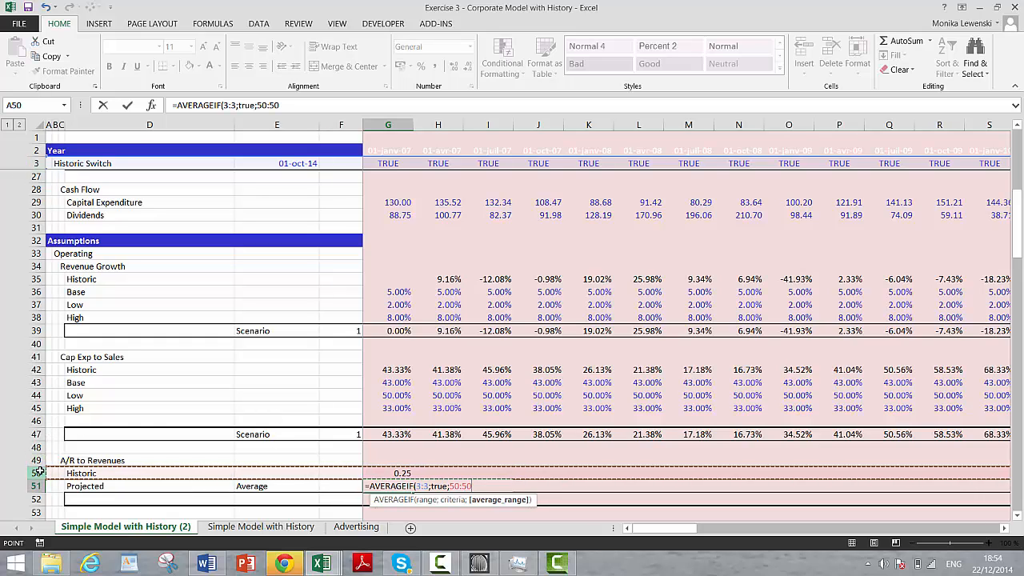
key("Return")
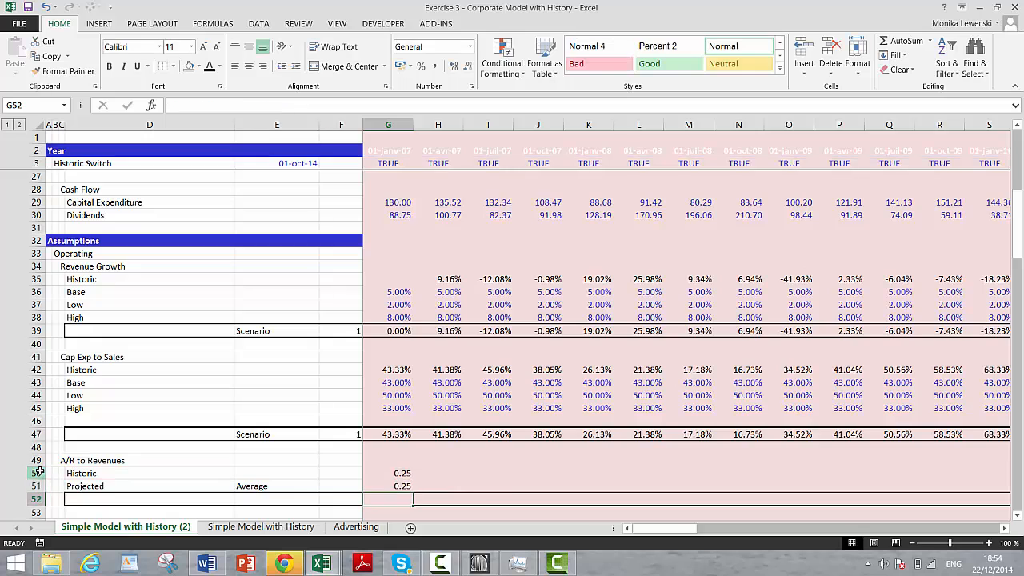
Step: Copy the historic and projected A/R to Revenues formulas in G50:G51 rightward across rows 50 and 51
key("Up")
key("Up")
key("shift+Down")
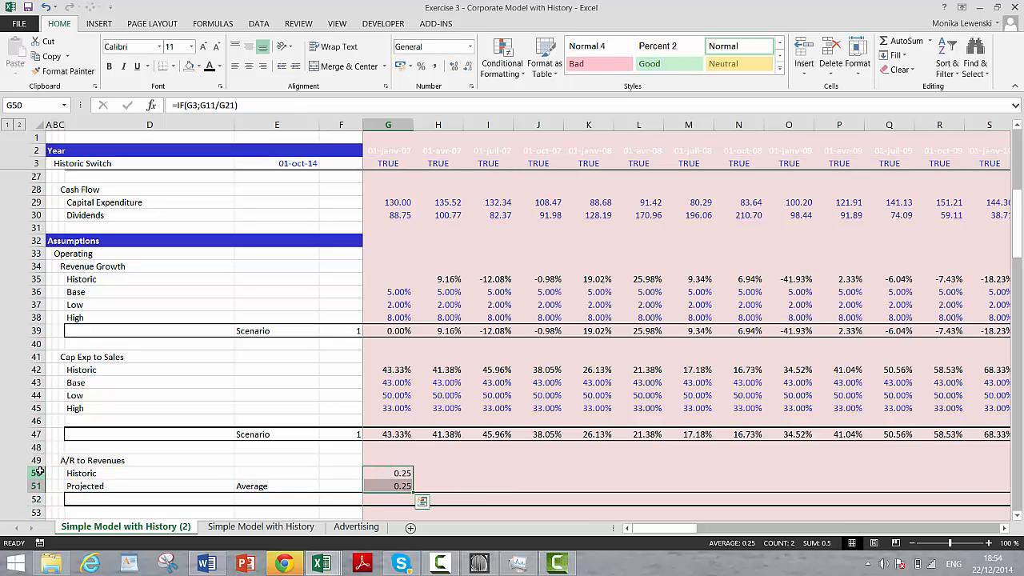
key("ctrl+shift+r")
Step: Check the copied A/R to Revenues rows across the change from historic to forecast columns
key("Right")
key("Right")
key("Right")
key("Down")
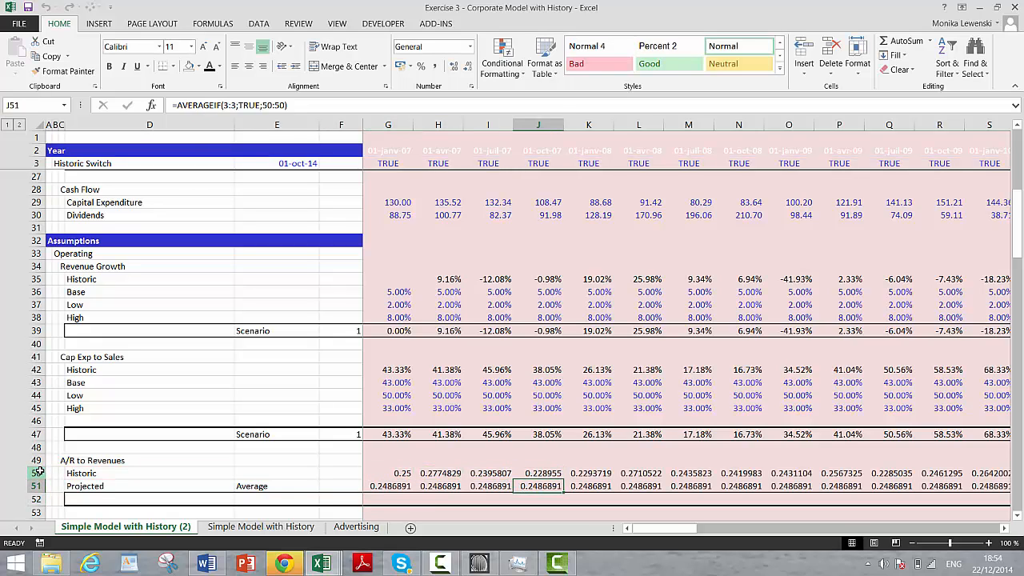
key("Right")
key("Right")
key("Right")
key("Right")
key("Right")
key("Right")
key("Right")
key("Right")
key("Right")
key("Right")
key("Right")
key("Right")
key("Right")
key("Right")
key("Right")
key("Right")
key("Right")
key("Right")
key("Right")
key("Right")
key("Right")
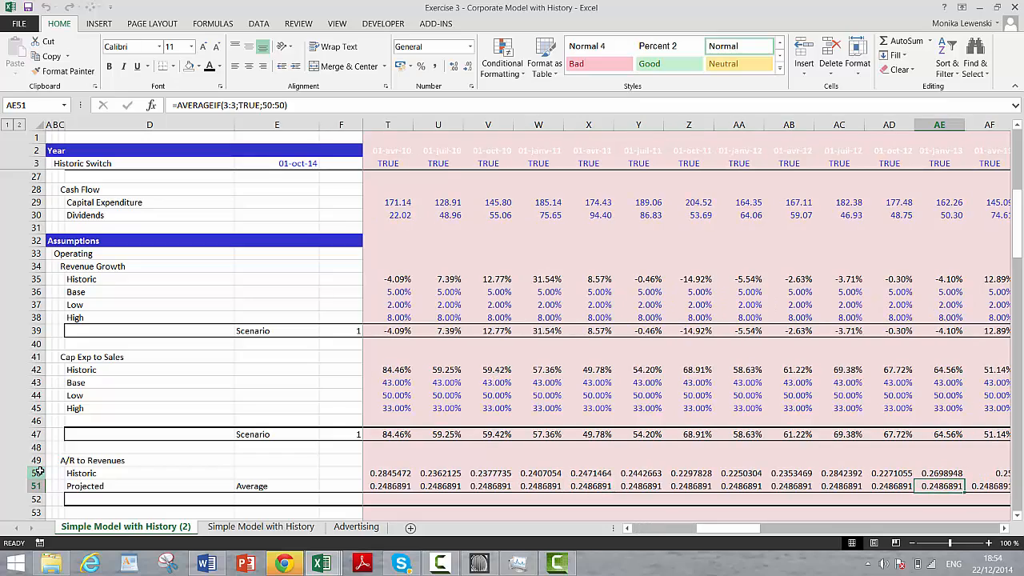
key("Right")
key("Right")
key("Right")
key("Right")
key("Right")
key("Right")
key("Right")
key("Right")
key("Right")
key("Down")
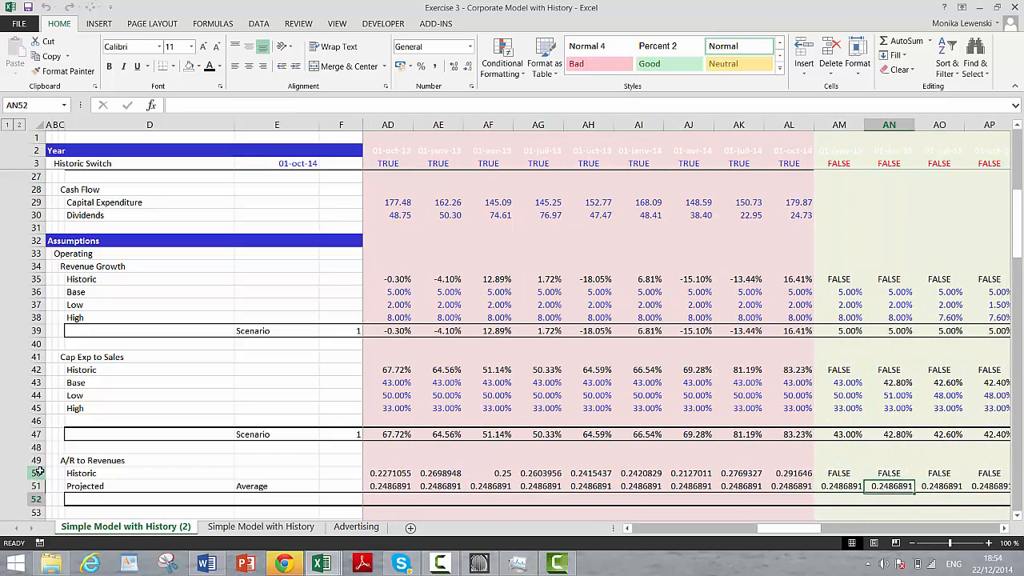
key("Left")
key("Home")
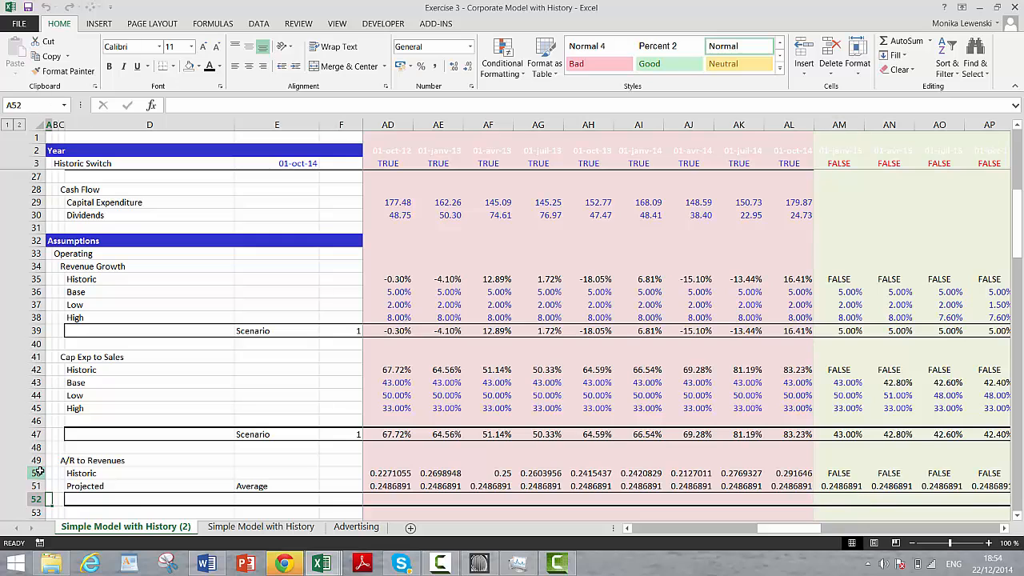
Step: Format the A/R to Revenues rows 50 and 51, from column G to BV, as percentages with two decimal places
key("Right")
key("Right")
key("Right")
key("Right")
key("Right")
key("Right")
key("Up")
key("Up")
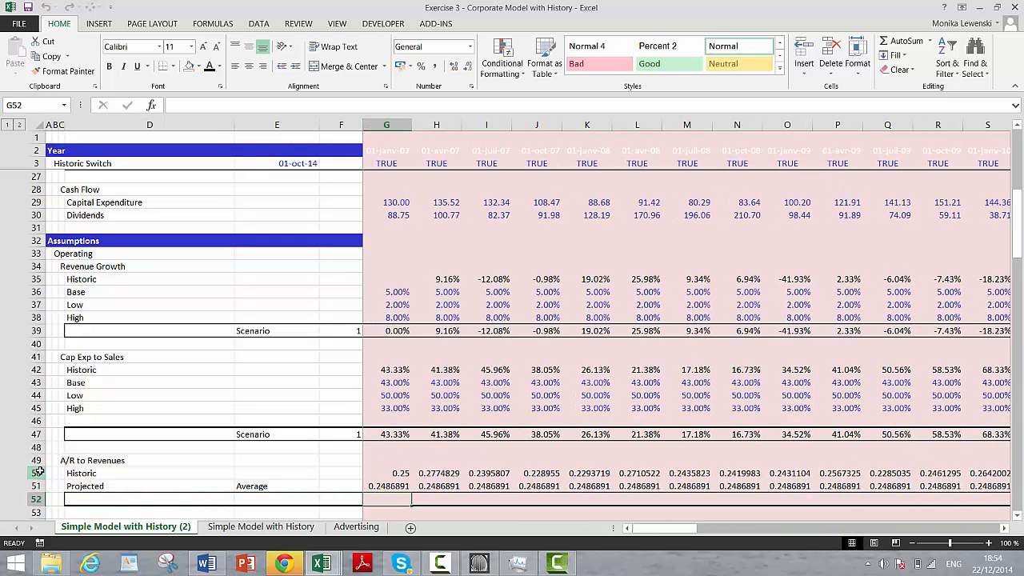
key("shift+Down")
key("ctrl+shift+Right")
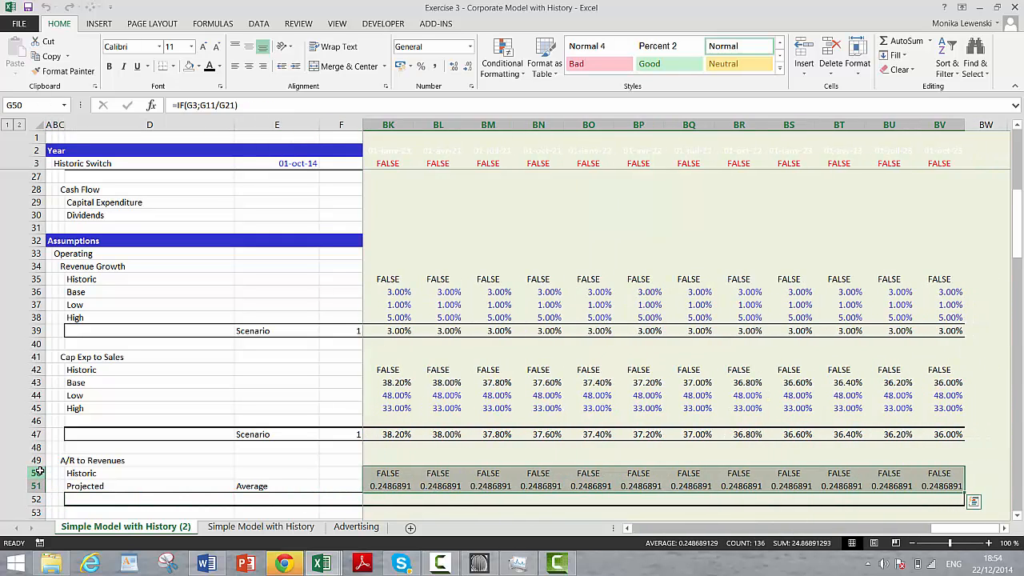
left_click(420, 67)
left_click(452, 69)
left_click(452, 68)
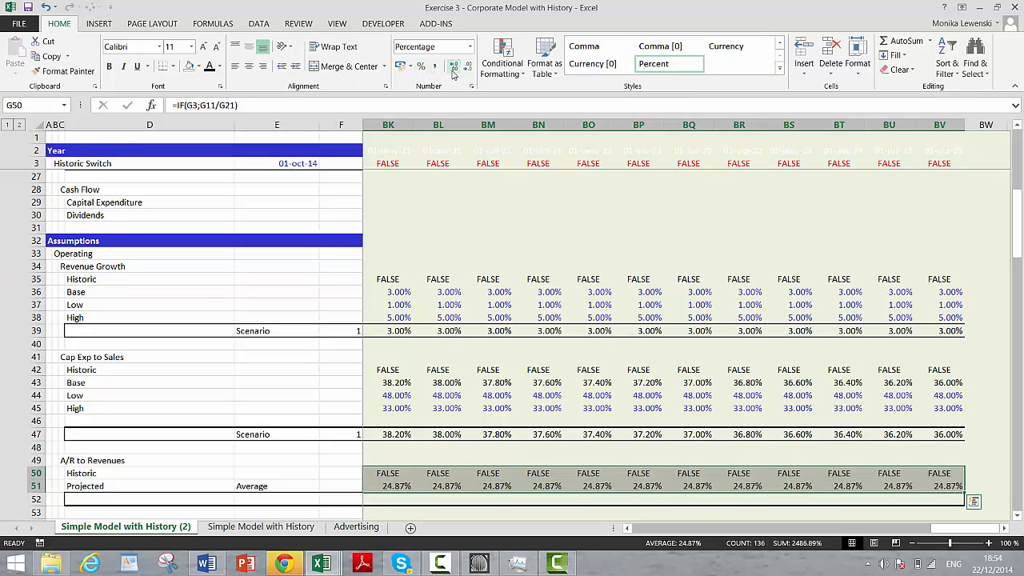
Step: Enter =IF(G3;G50;G51) in G52 to choose between historic and projected A/R to Revenues
key("Down")
key("Down")
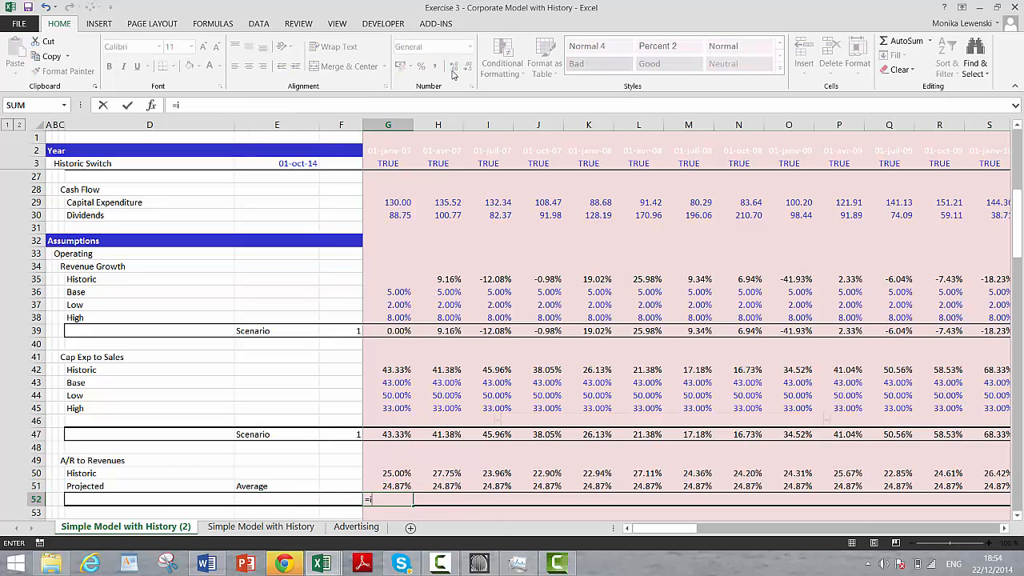
type("=if(")
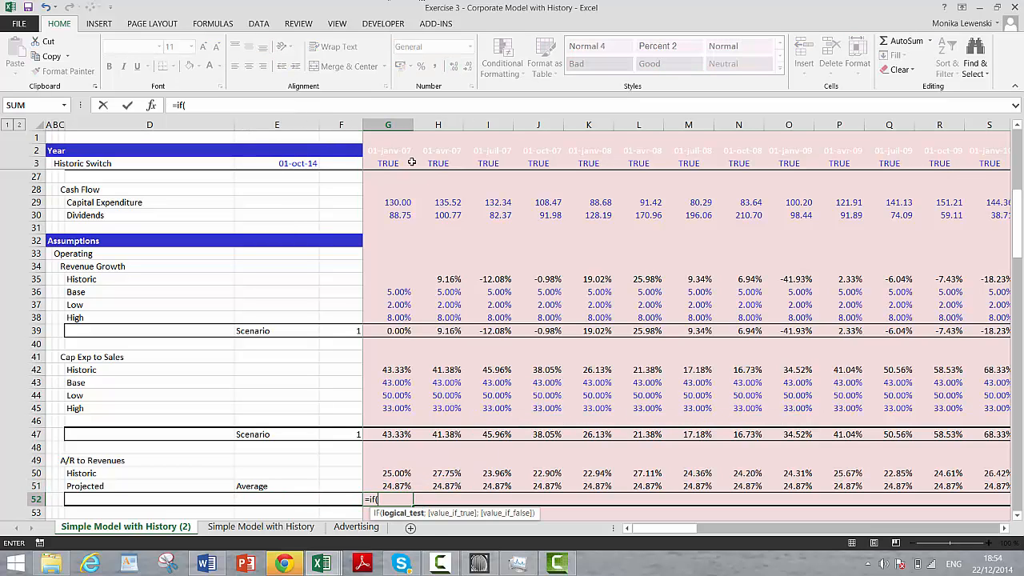
left_click(382, 164)
type(";")
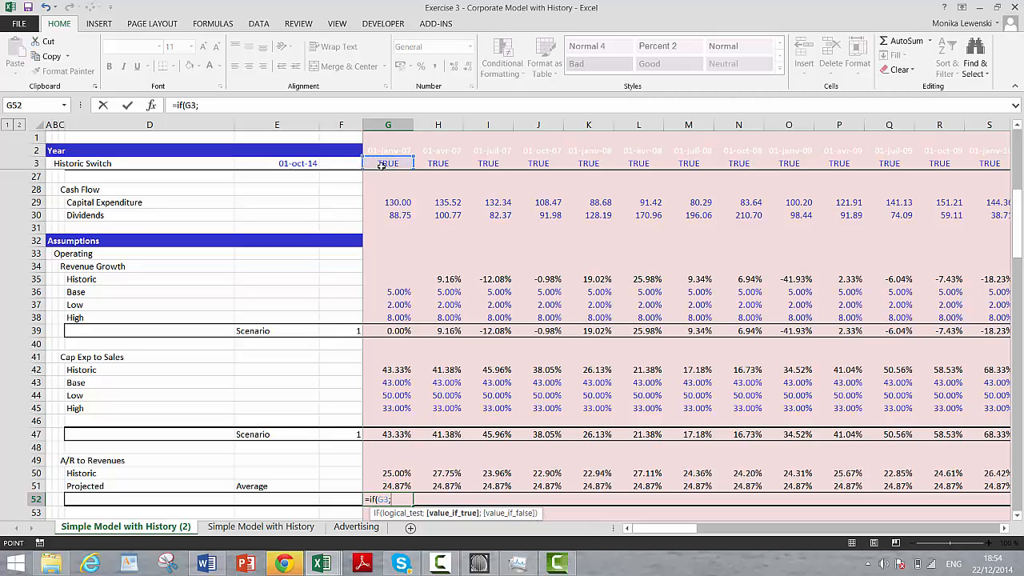
key("Up")
key("Up")
type(";")
key("Up")
key("Return")
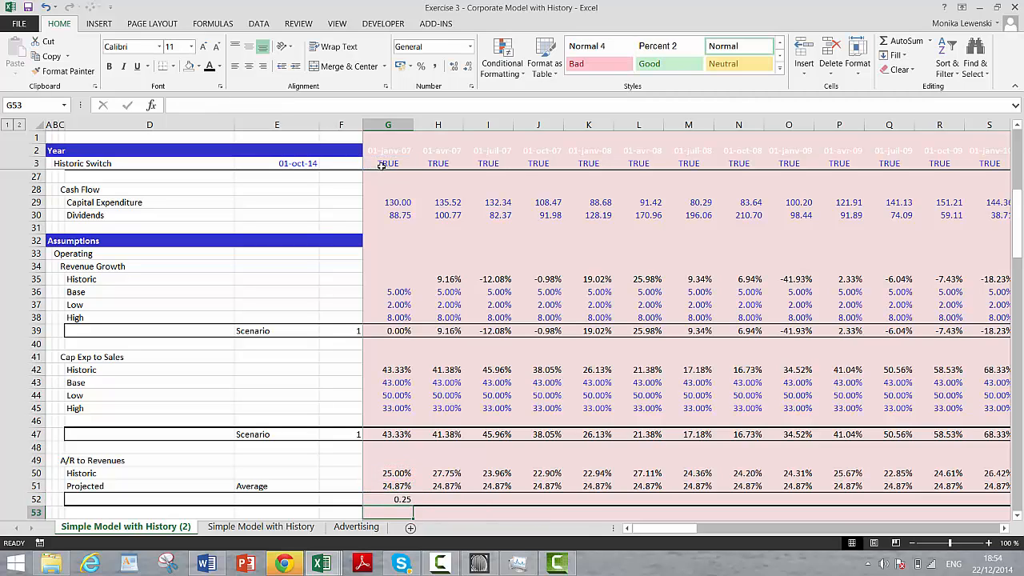
Step: Format G52 as a percentage with two decimal places and copy its formula rightward across row 52
key("Up")
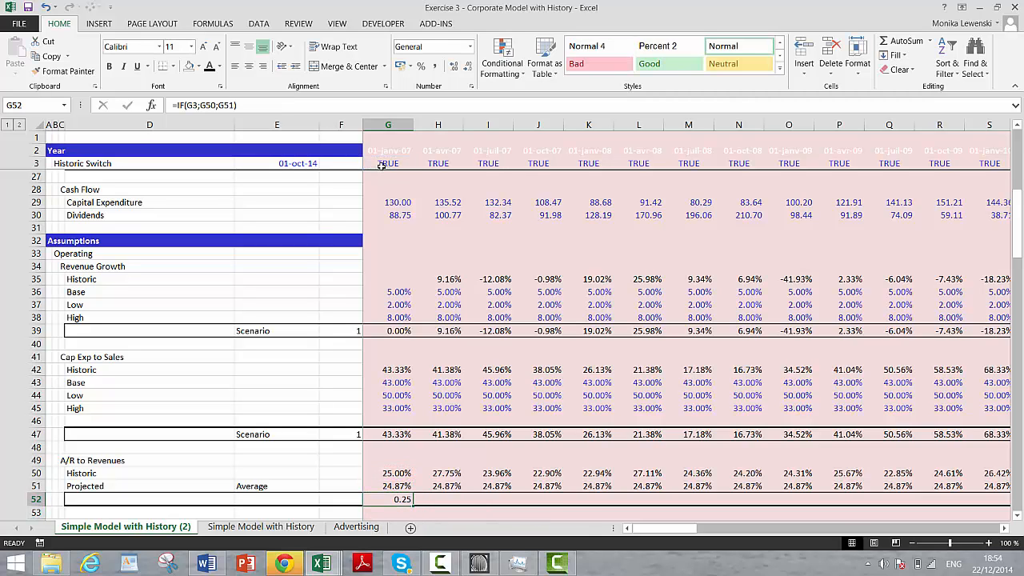
left_click(421, 66)
left_click(453, 67)
left_click(453, 67)
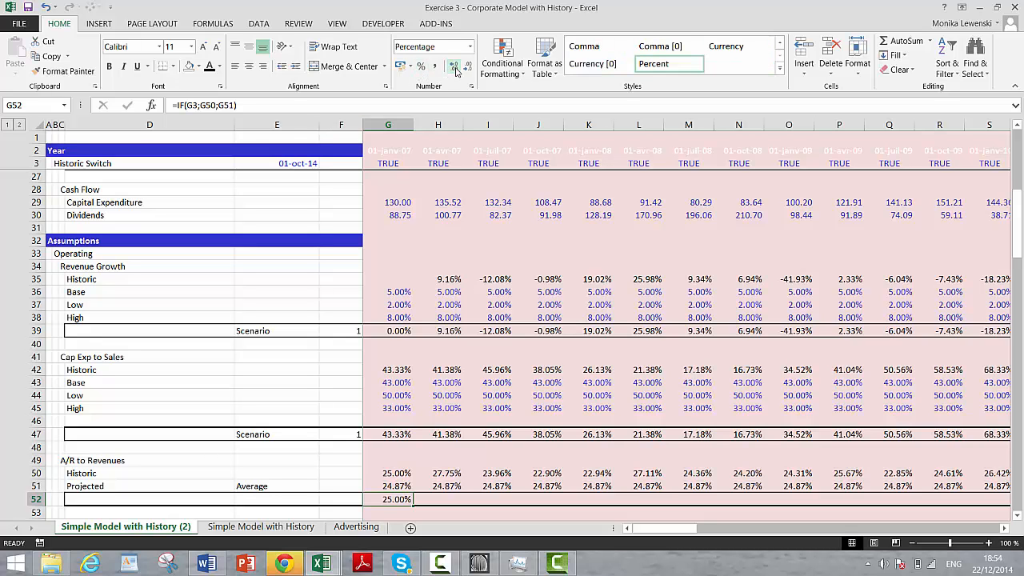
key("ctrl+shift+r")
Step: Begin the historic Depreciation Rate formula in G56 with =IF(G3; to test the historic switch
key("Down")
key("Down")
key("Down")
key("Down")
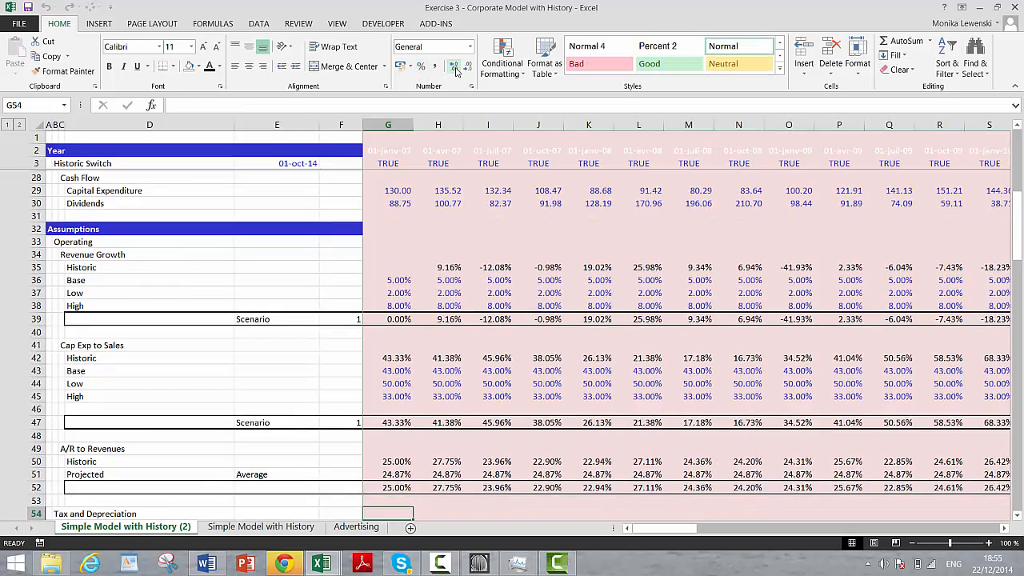
key("Left")
key("Left")
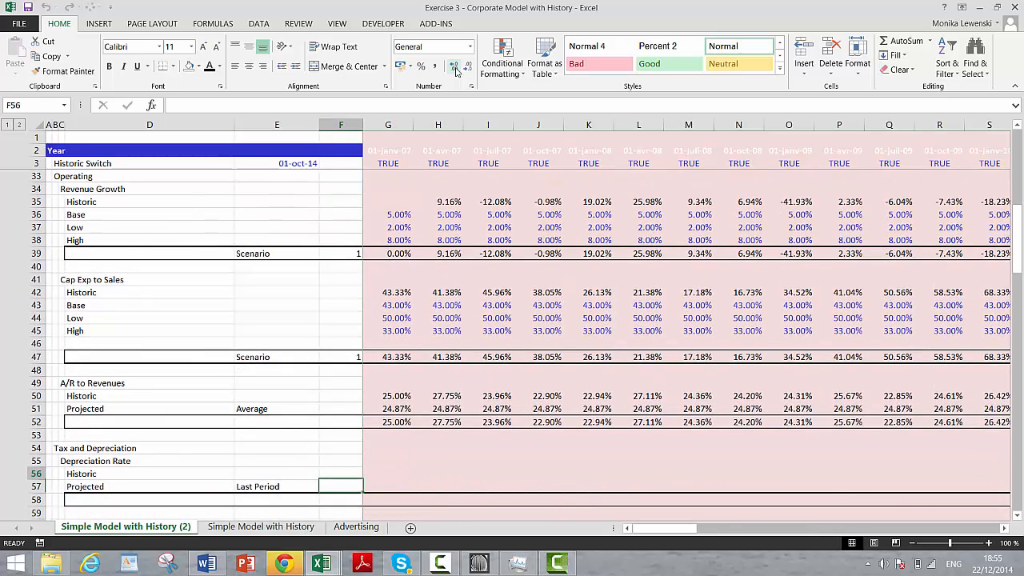
key("Left")
key("Down")
key("Right")
key("Up")
key("Up")
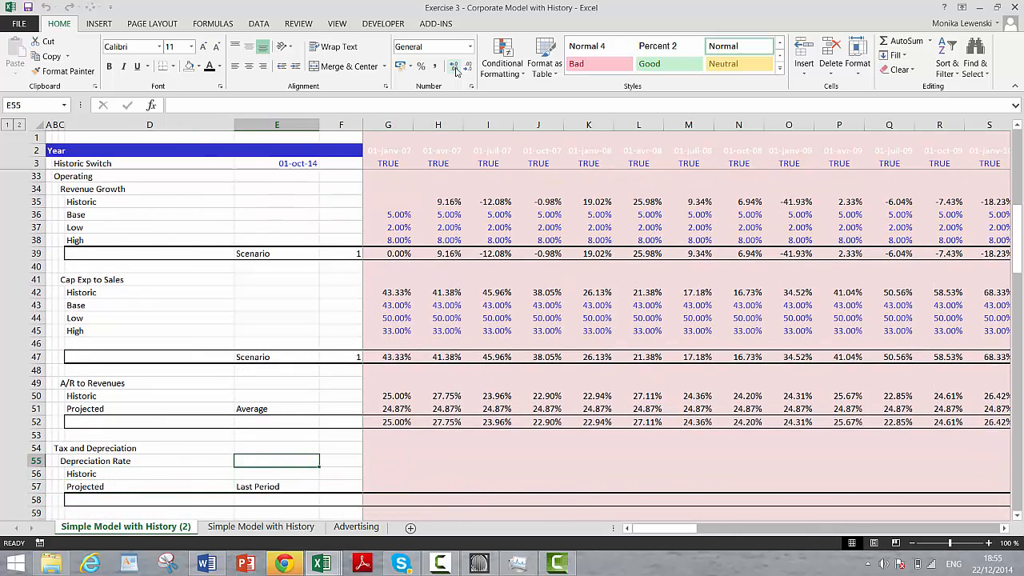
key("Right")
key("Down")
key("Right")
type("=")
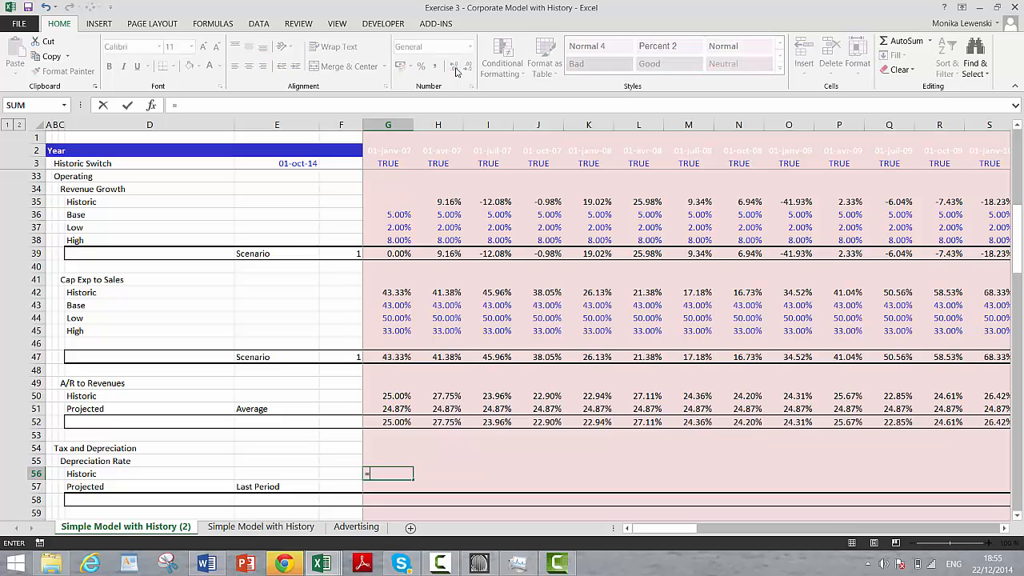
type("if(")
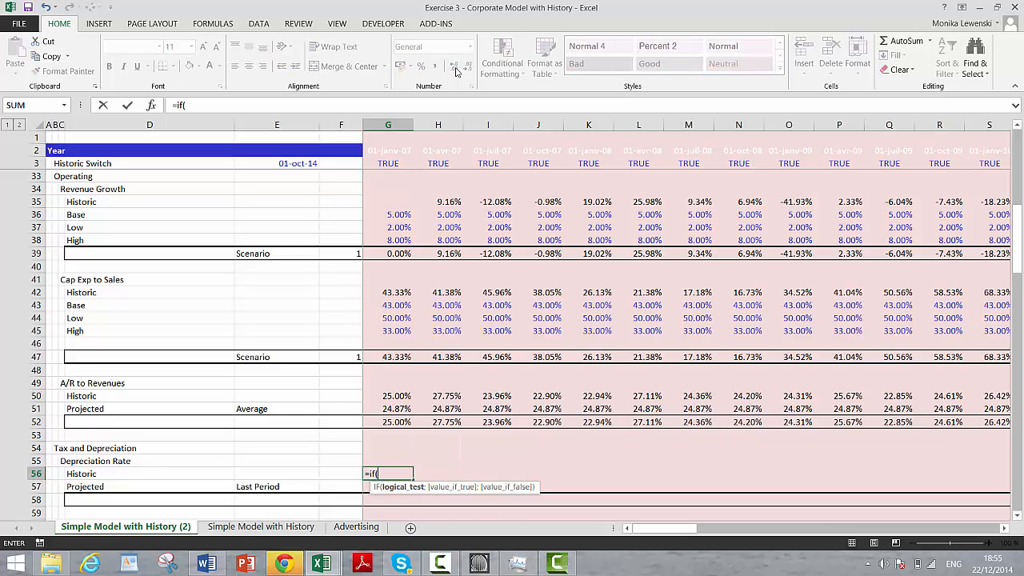
left_click(398, 161)
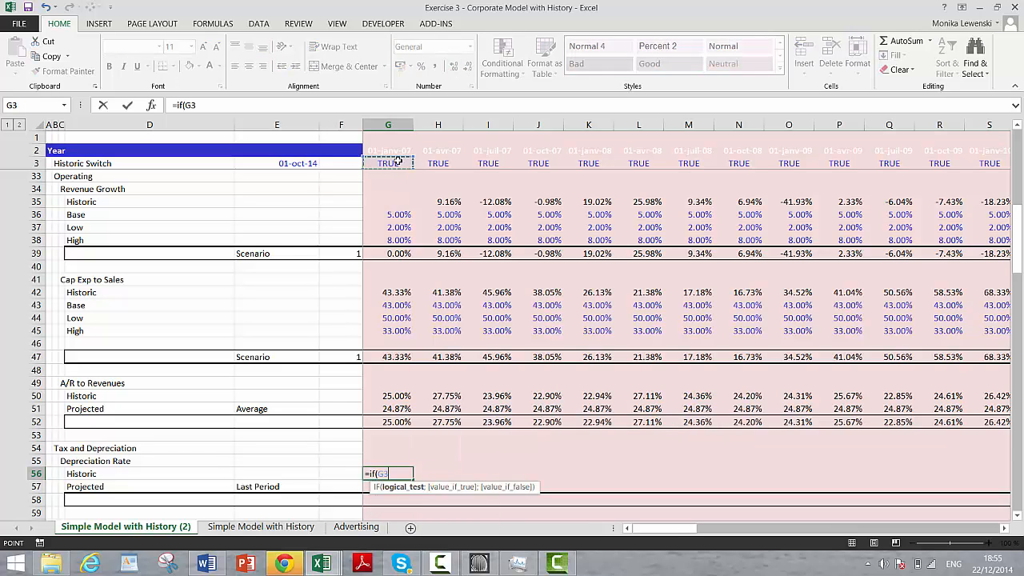
type(";")
Step: Complete the G56 formula as =IF(G3;G22;F12), referencing depreciation and the previous period's net plant
key("Down")
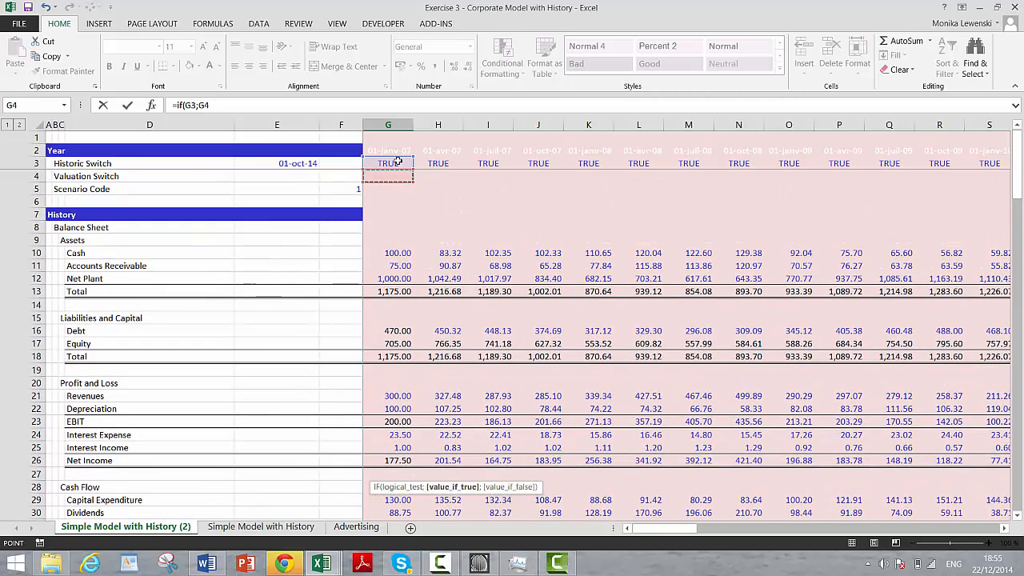
key("Down")
key("Down")
key("Down")
key("Down")
key("Down")
key("Down")
key("Down")
key("Down")
key("Down")
key("Down")
key("Down")
key("Down")
key("Down")
key("Down")
key("Down")
key("Down")
key("Down")
key("Down")
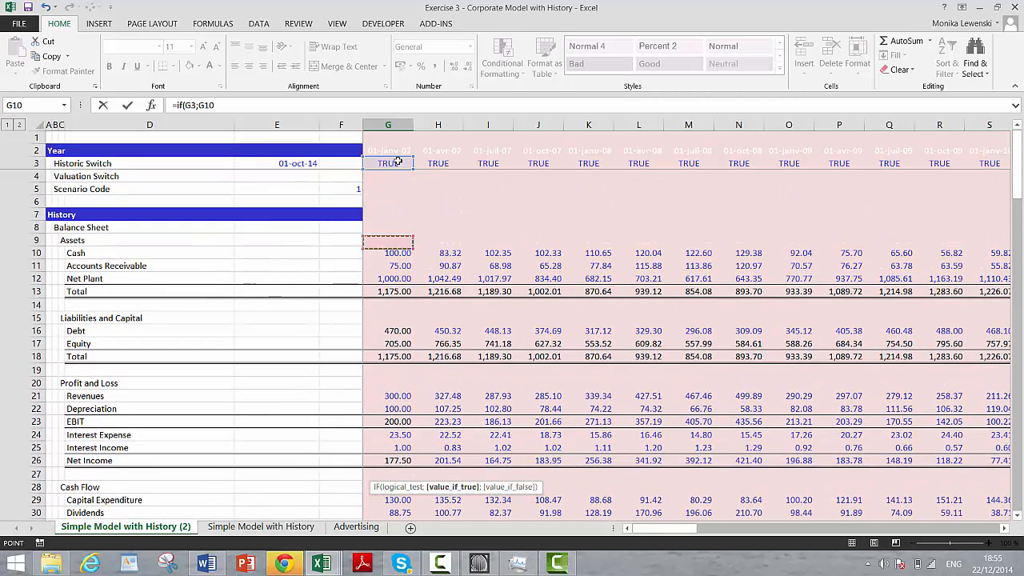
type(";")
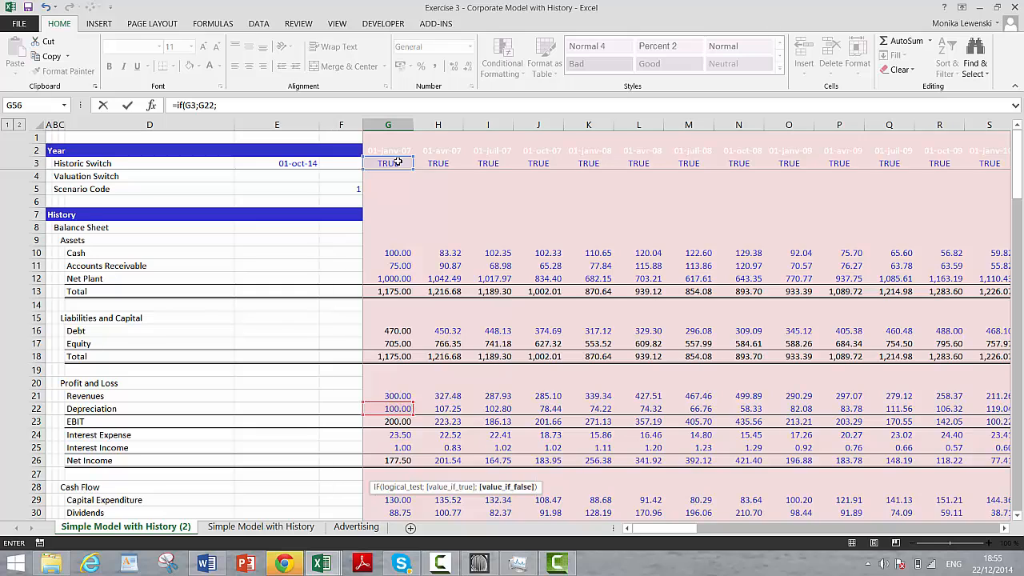
left_click(384, 279)
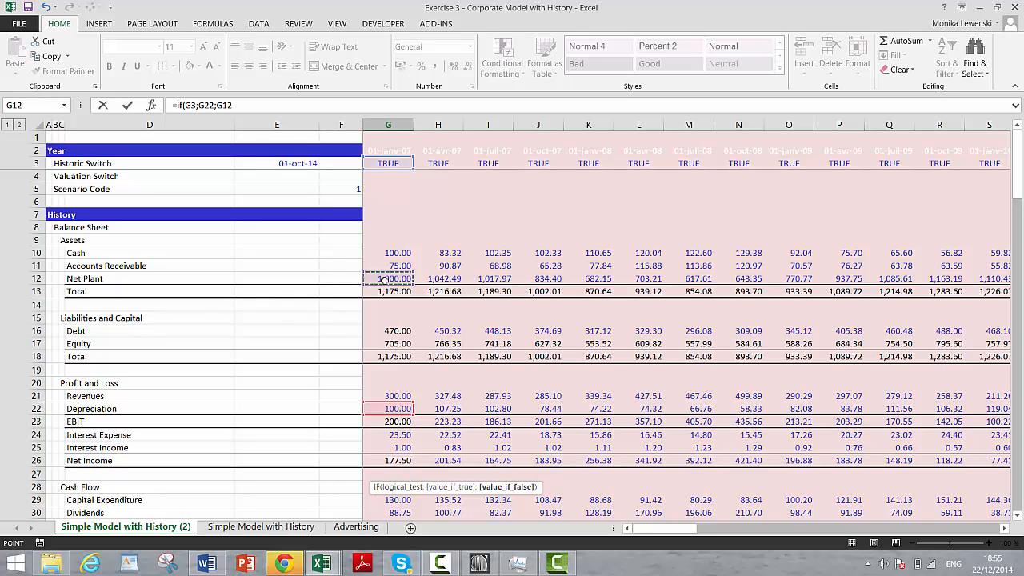
key("Left")
key("Right")
key("Left")
key("ctrl+Return")
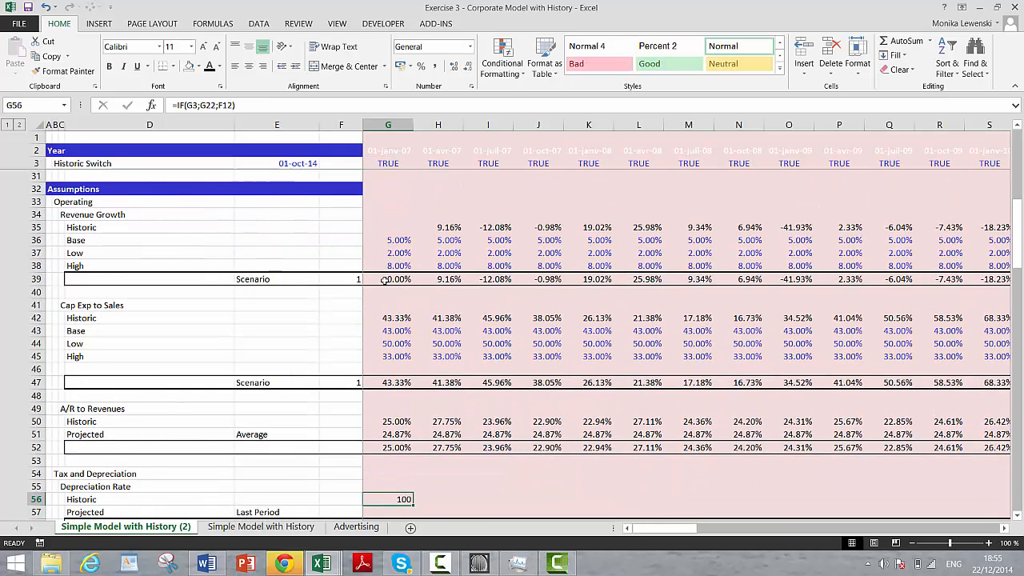
Step: Copy the historic Depreciation Rate formula in G56 rightward across row 56
key("ctrl+shift+r")
key("Left")
key("Right")
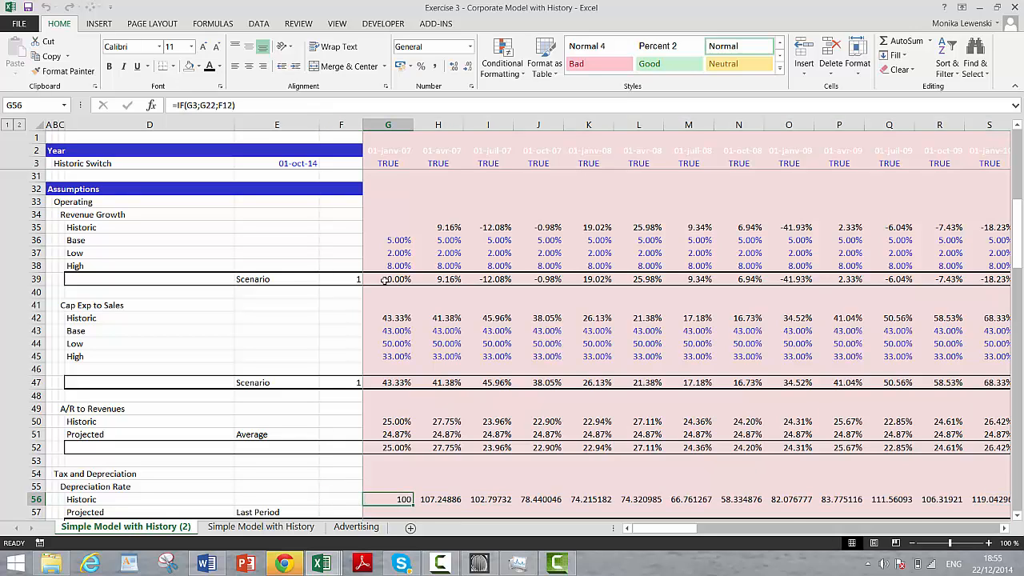
Step: Correct the G56 formula to =IF(G3;G22/F12), dividing depreciation by the previous period's net plant
key("F2")
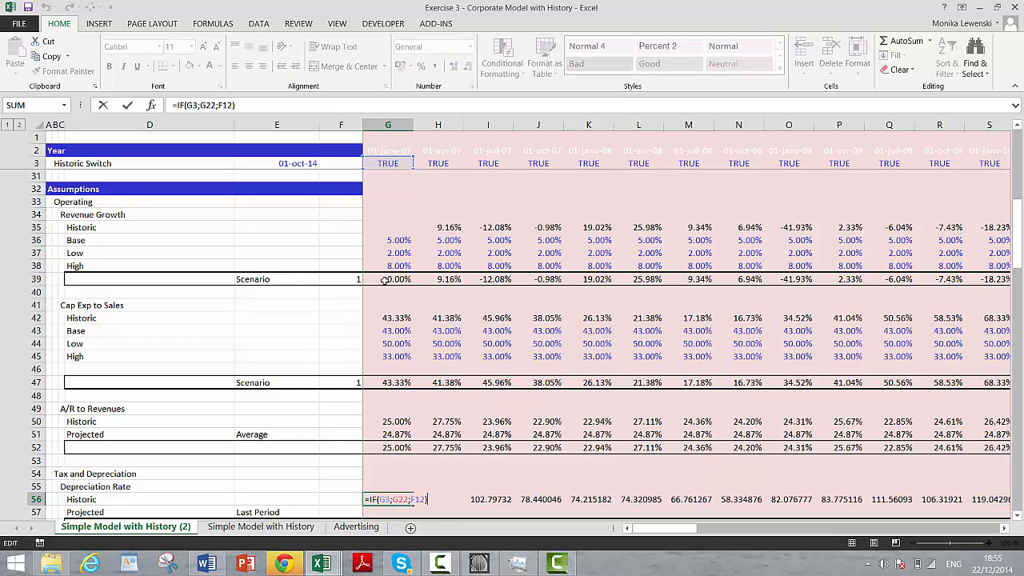
key("Left")
key("BackSpace")
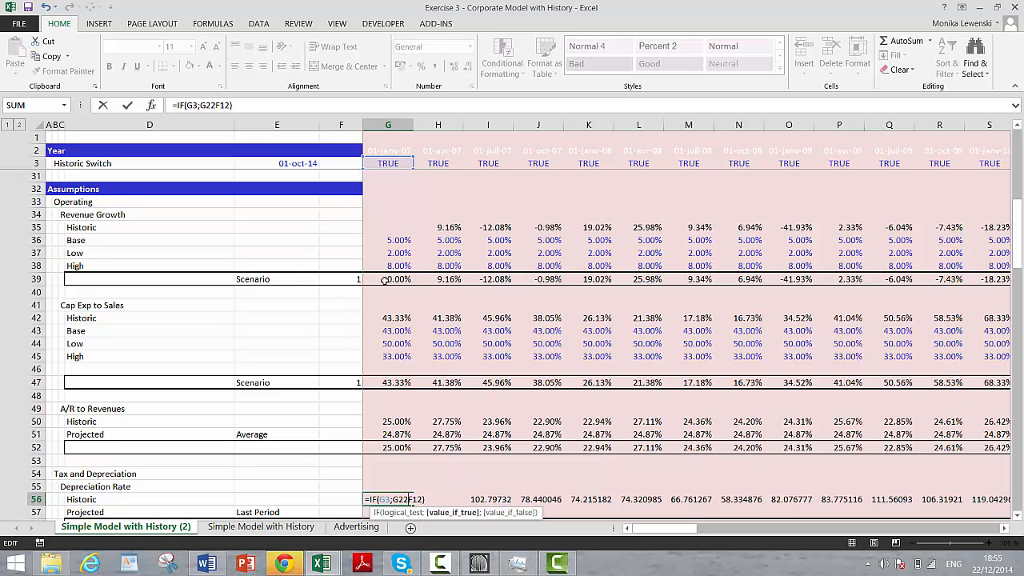
type("/")
key("ctrl+Return")
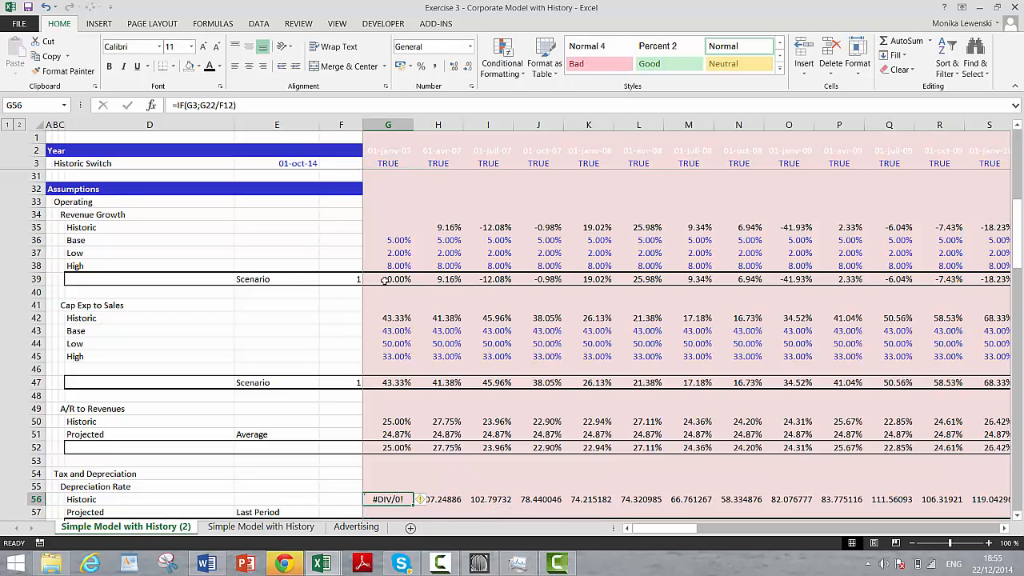
Step: Try to copy the G56 formula across row 56 and format the row as percentages with two decimal places
key("ctrl+c")
key("ctrl+shift+Right")
key("ctrl+v")
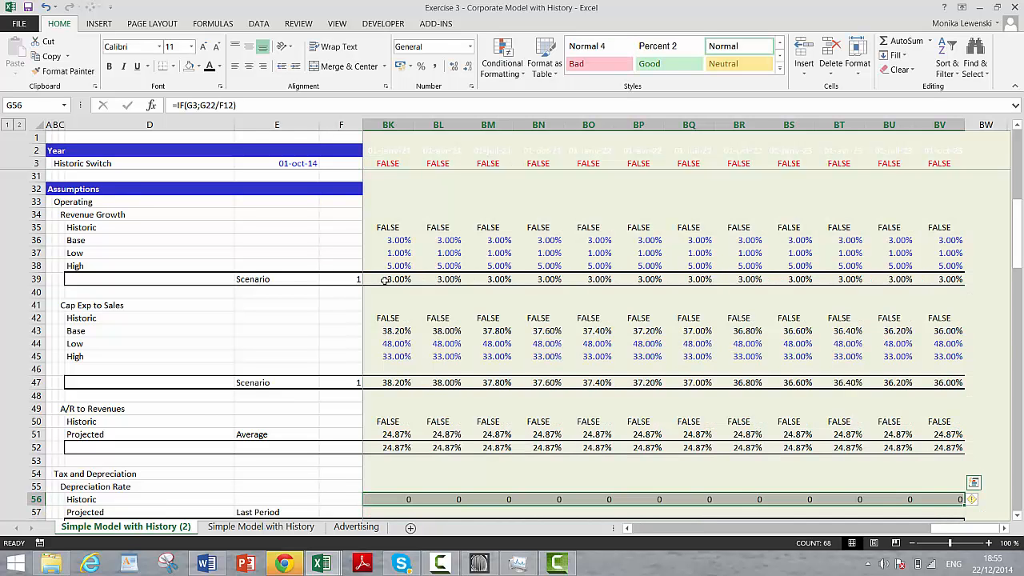
left_click(421, 66)
left_click(451, 67)
left_click(451, 67)
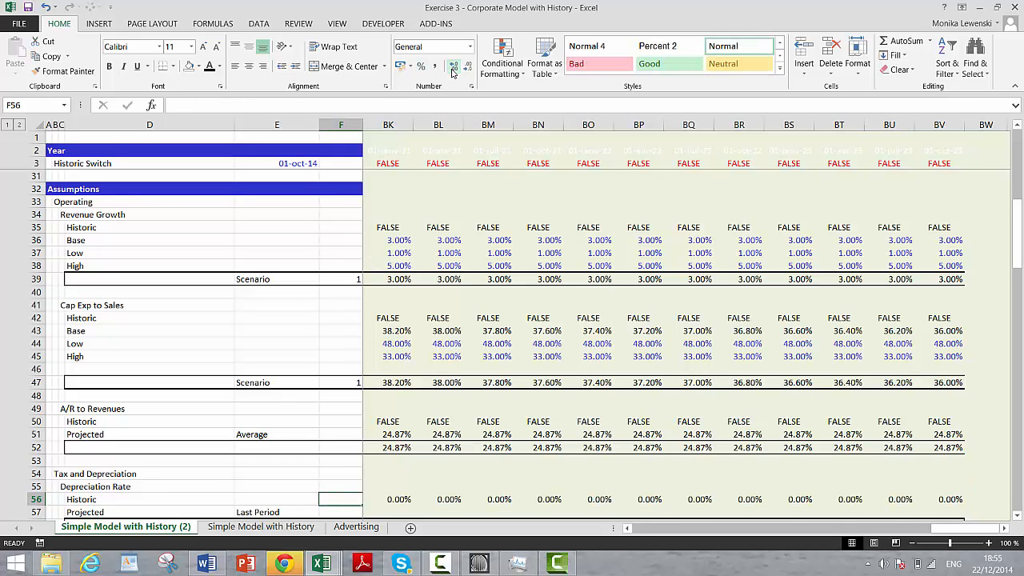
key("ctrl+BackSpace")
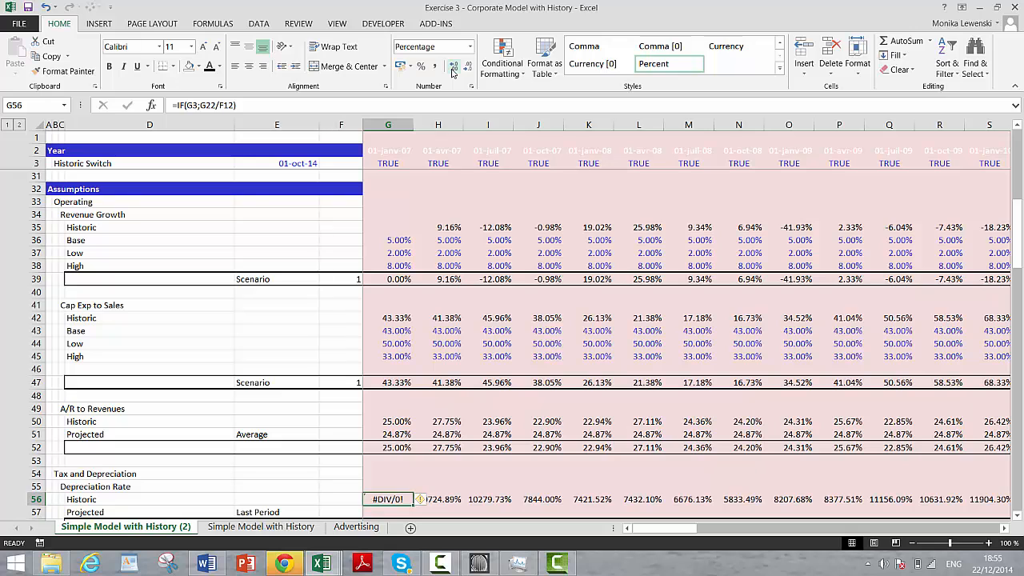
Step: Clear the historic Depreciation Rate formula from the first period in G56
key("Delete")
key("Down")
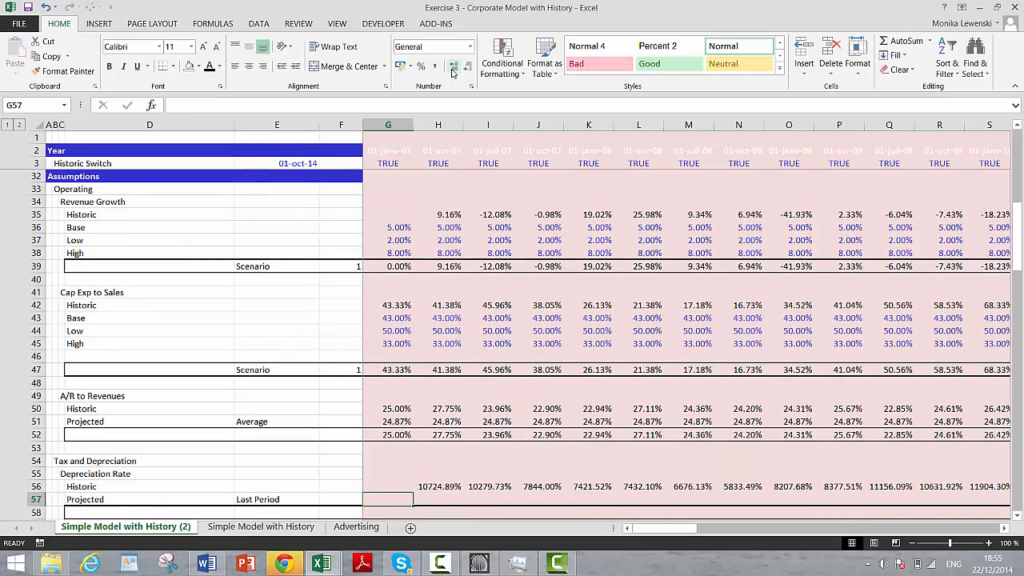
key("Up")
key("Down")
key("Up")
key("Right")
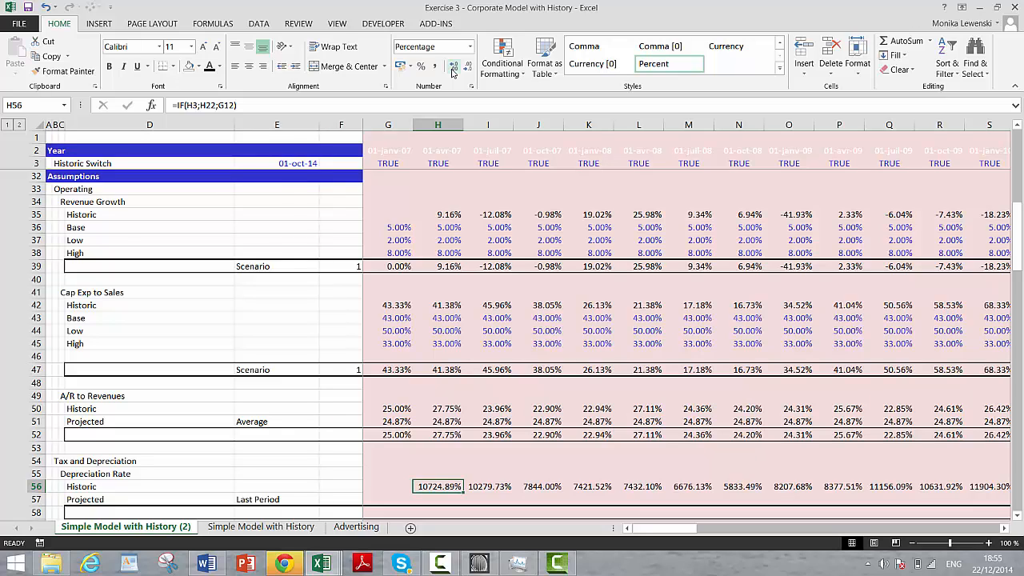
key("Up")
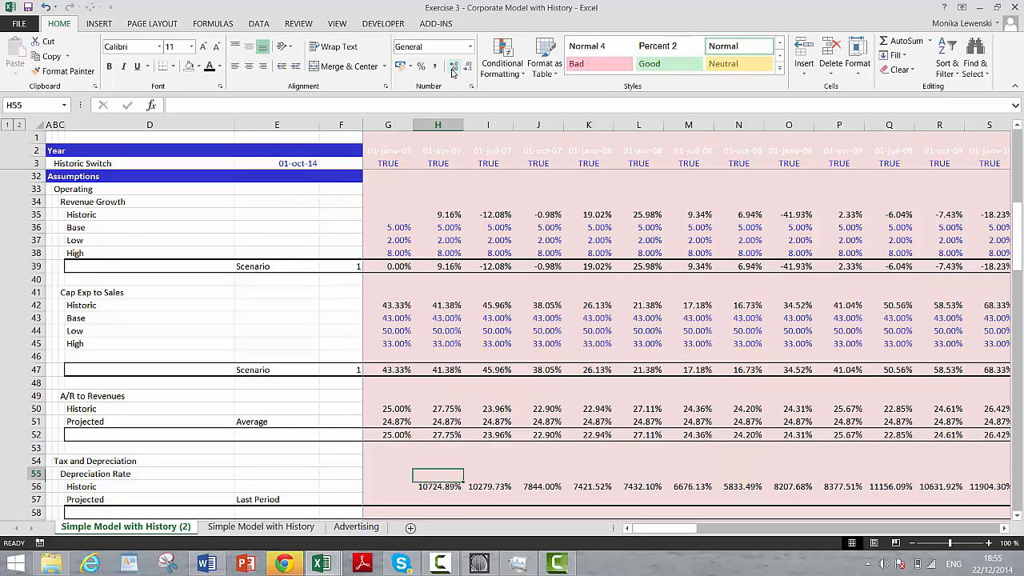
Step: Correct the H56 formula to =IF(H3;H22/G12) and copy it rightward across row 56
key("Down")
key("F2")
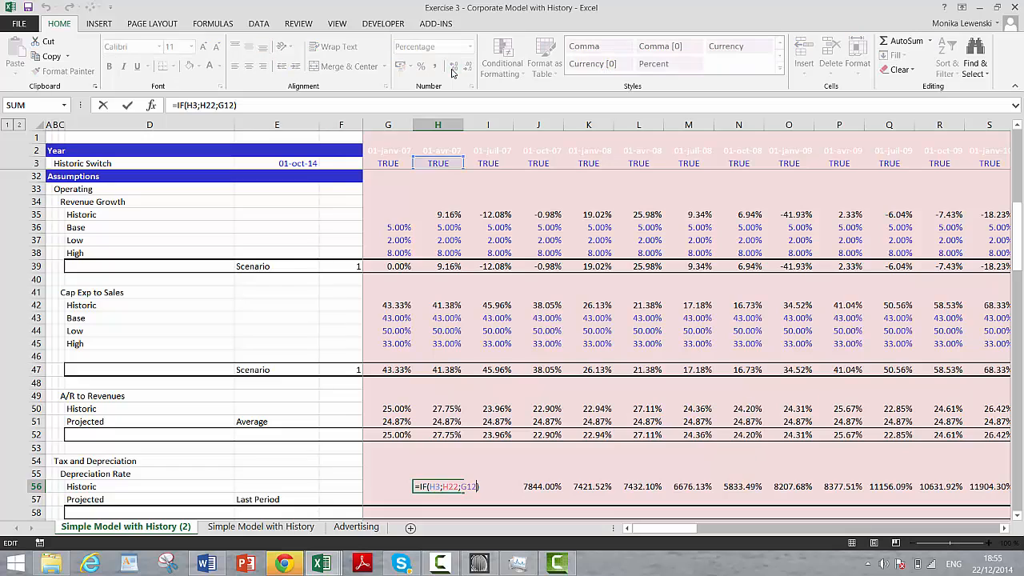
key("Left")
key("Left")
key("Left")
key("Left")
key("Left")
key("Right")
key("BackSpace")
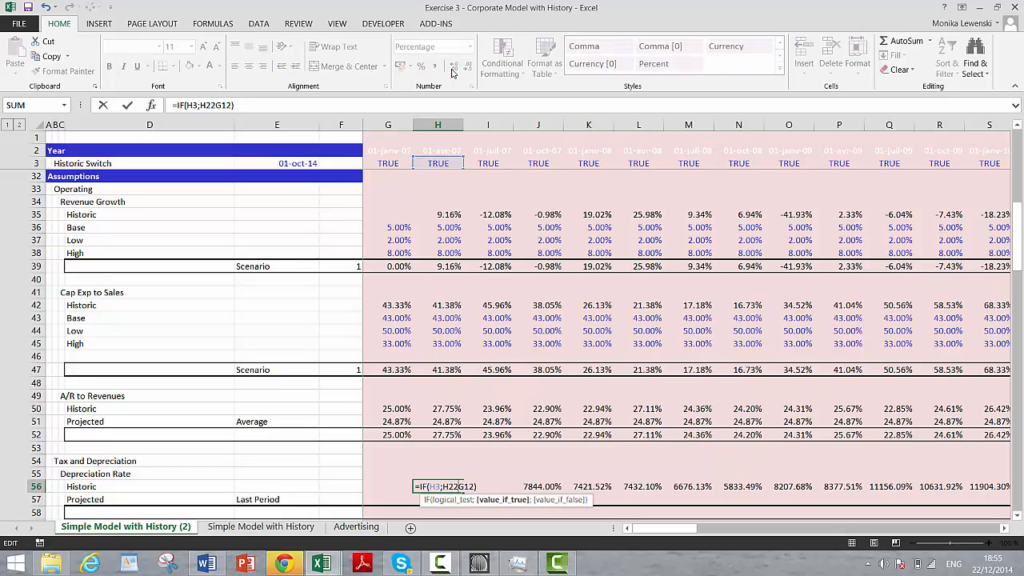
type("/")
key("Return")
key("Up")
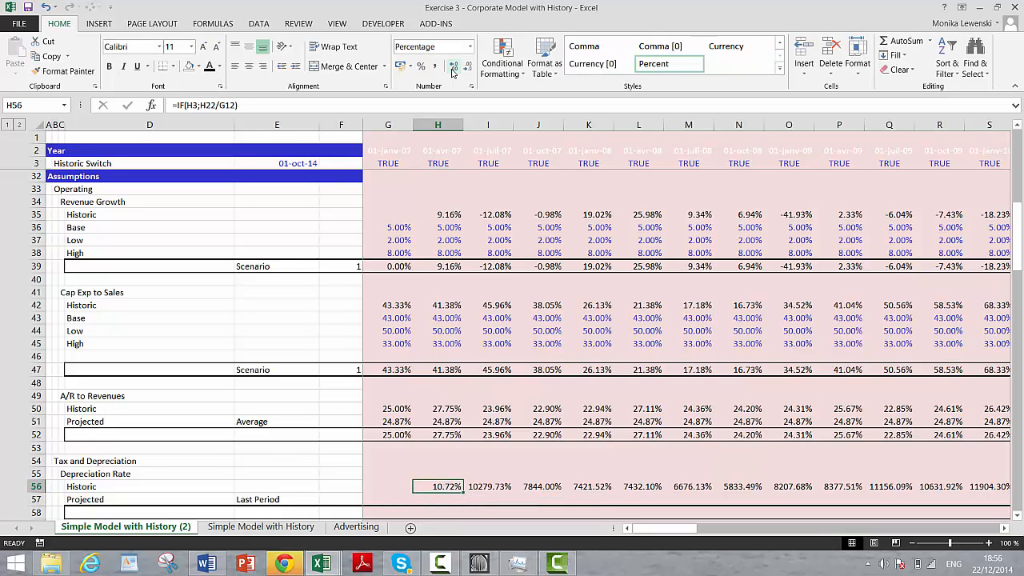
key("ctrl+shift+Right")
key("ctrl+r")
Step: Begin the projected Depreciation Rate formula in H57 with =IF(NOT(H3 to test for non-historic periods
key("Down")
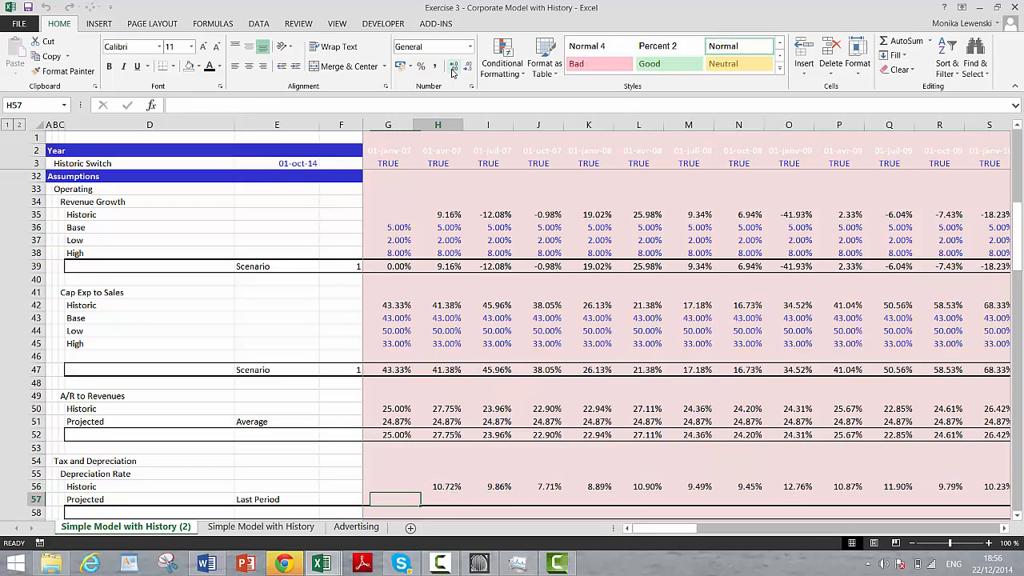
type("=")
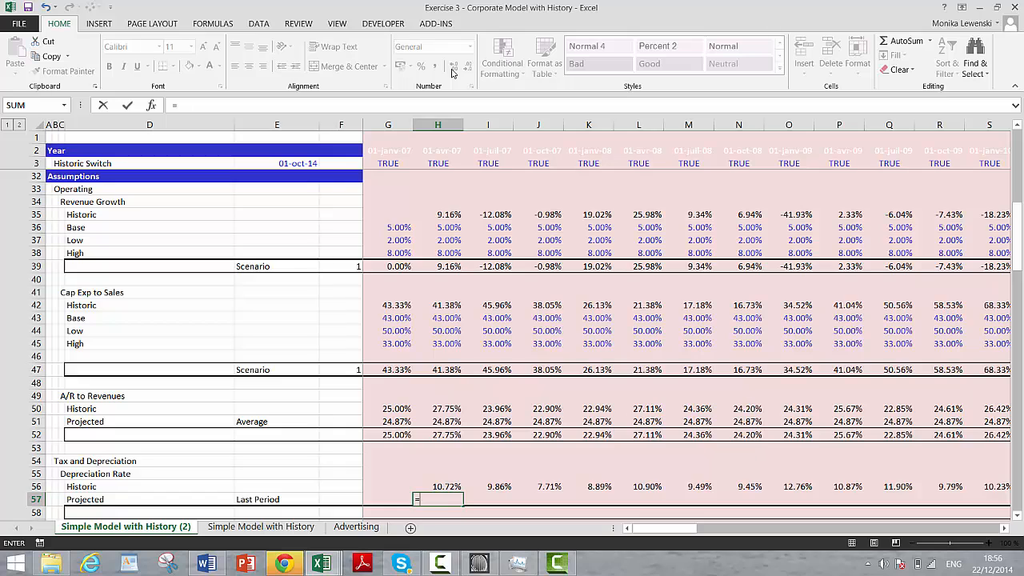
type("if(")
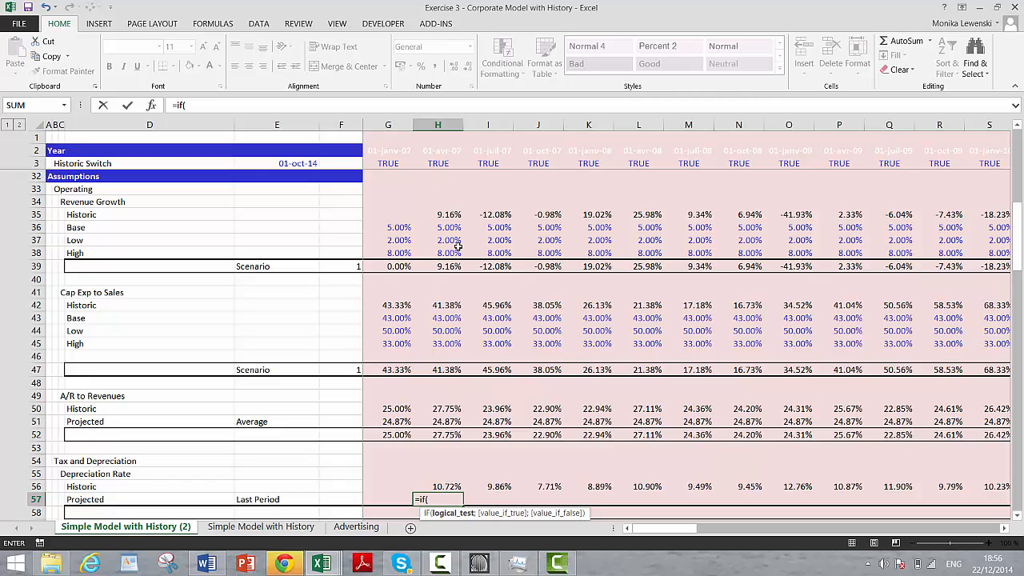
type("not(")
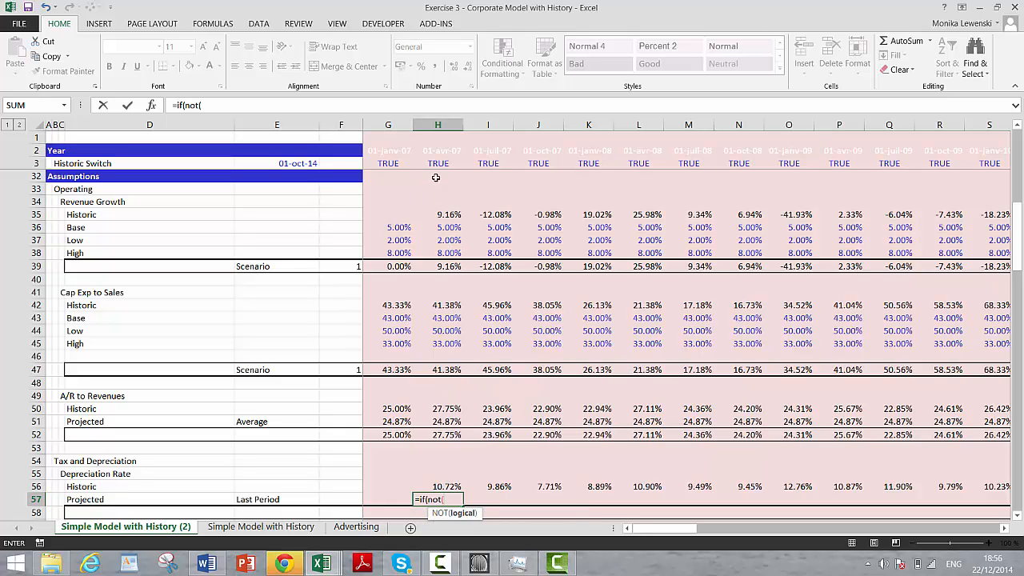
left_click(438, 164)
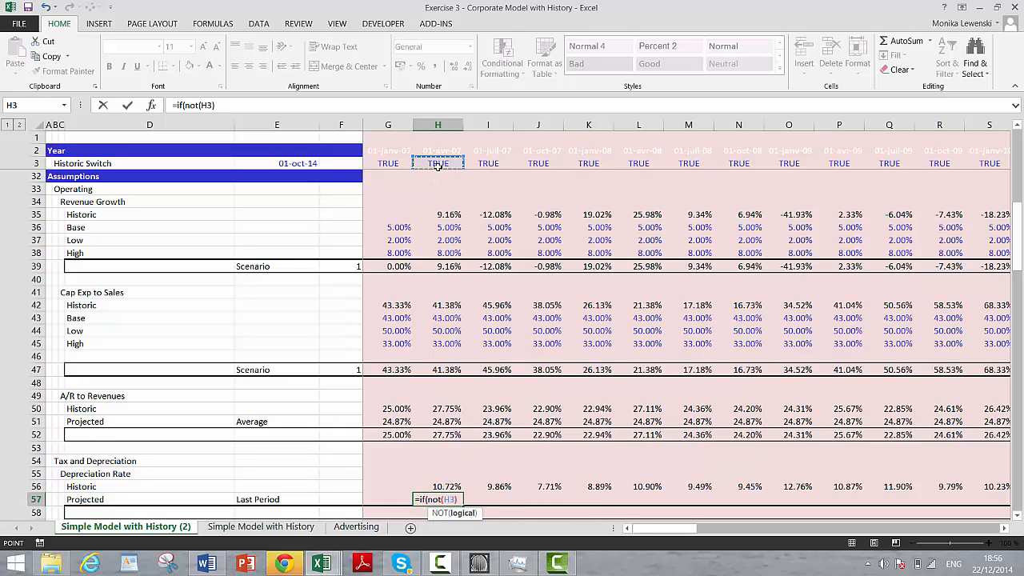
Step: Complete the H57 formula as =IF(NOT(H3);G57), referencing the previous period's projected rate
type(");")
key("Left")
key("Return")
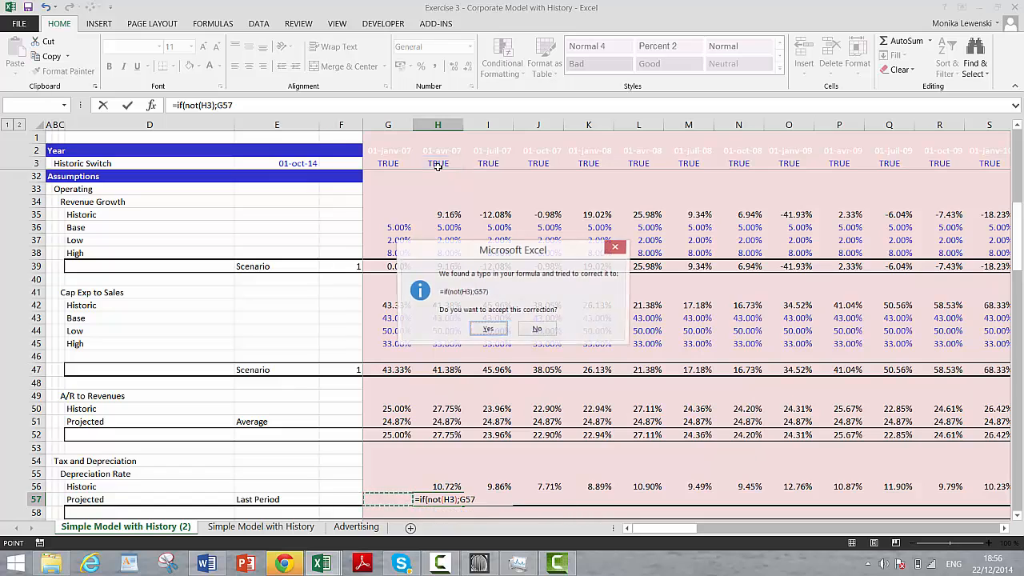
key("Return")
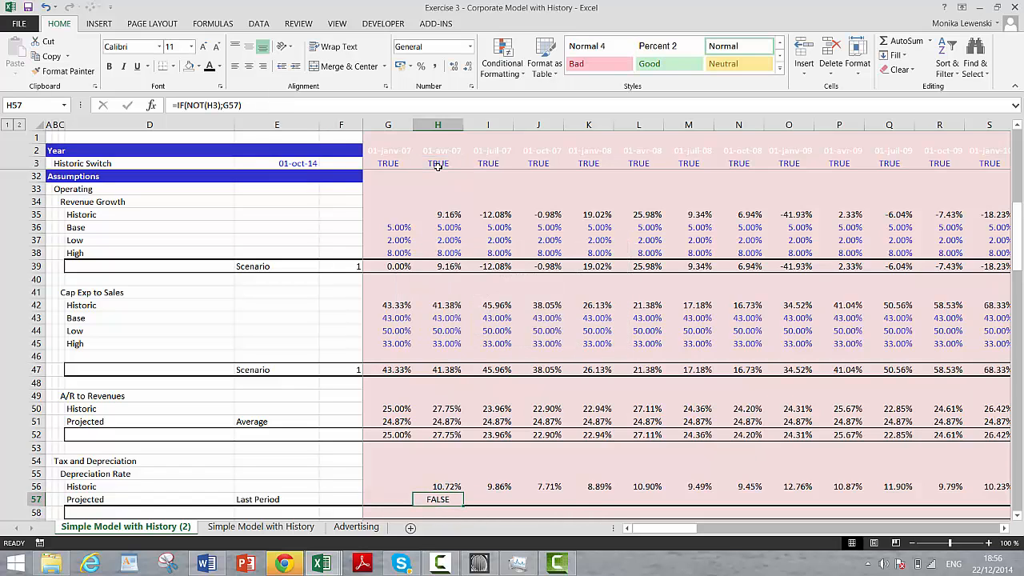
Step: Copy the H57 formula rightward across row 57 and check it where historic periods change to projected ones
key("ctrl+shift+r")
key("Right")
key("Right")
key("Right")
key("Right")
key("Right")
key("Right")
key("Right")
key("Right")
key("Right")
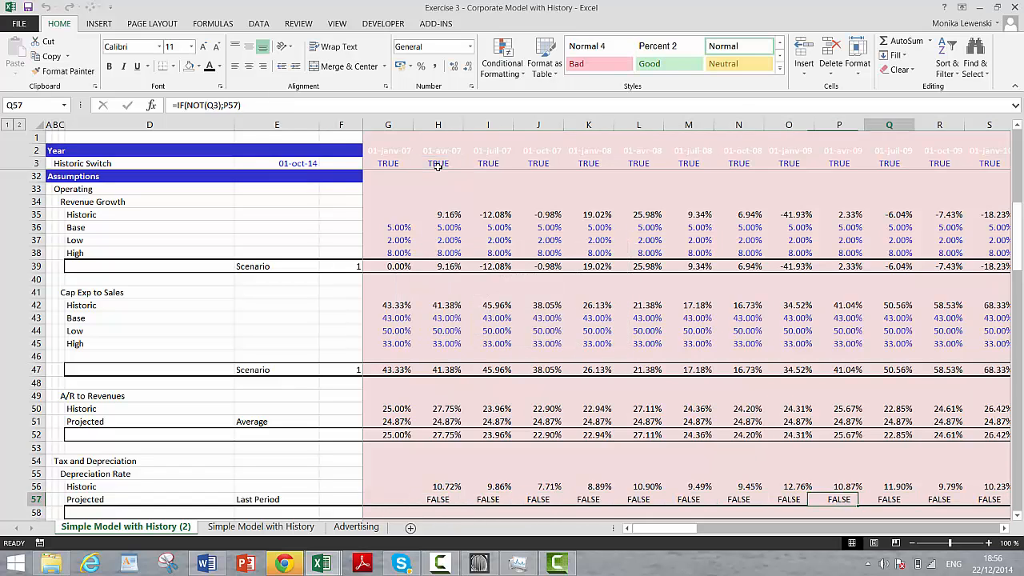
key("Right")
key("Right")
key("Right")
key("Right")
key("Right")
key("Right")
key("Right")
key("Right")
key("Right")
key("Right")
key("Right")
key("Right")
key("Right")
key("Right")
key("Right")
key("Right")
key("Right")
key("Right")
key("Right")
key("Right")
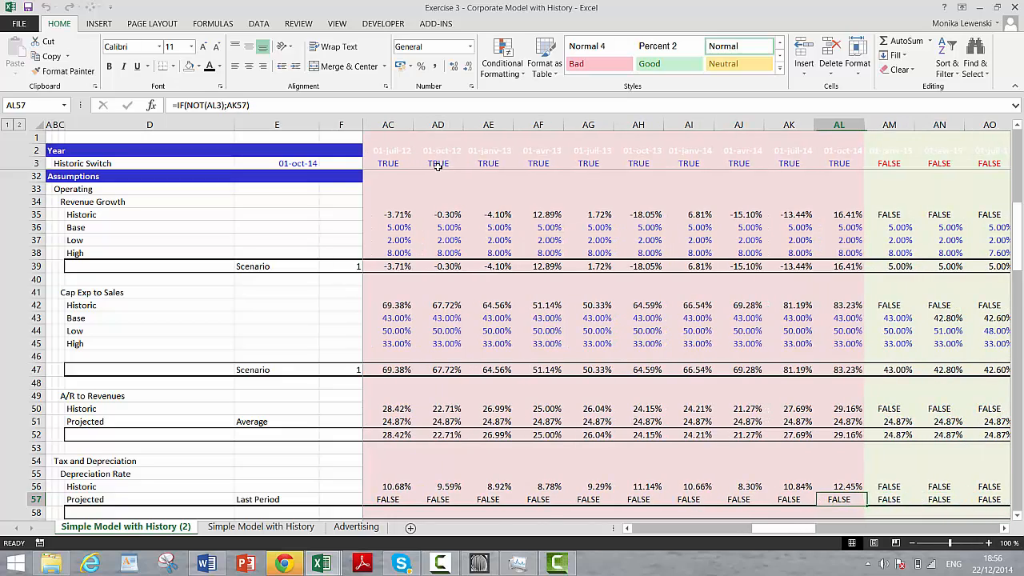
key("Right")
key("Left")
key("ctrl+Left")
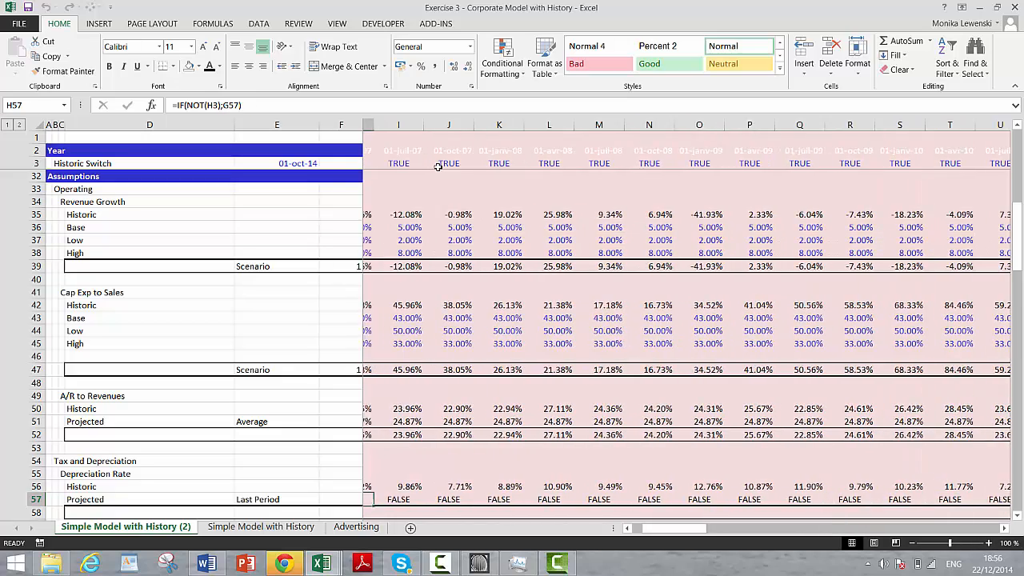
key("Left")
key("Right")
key("F2")
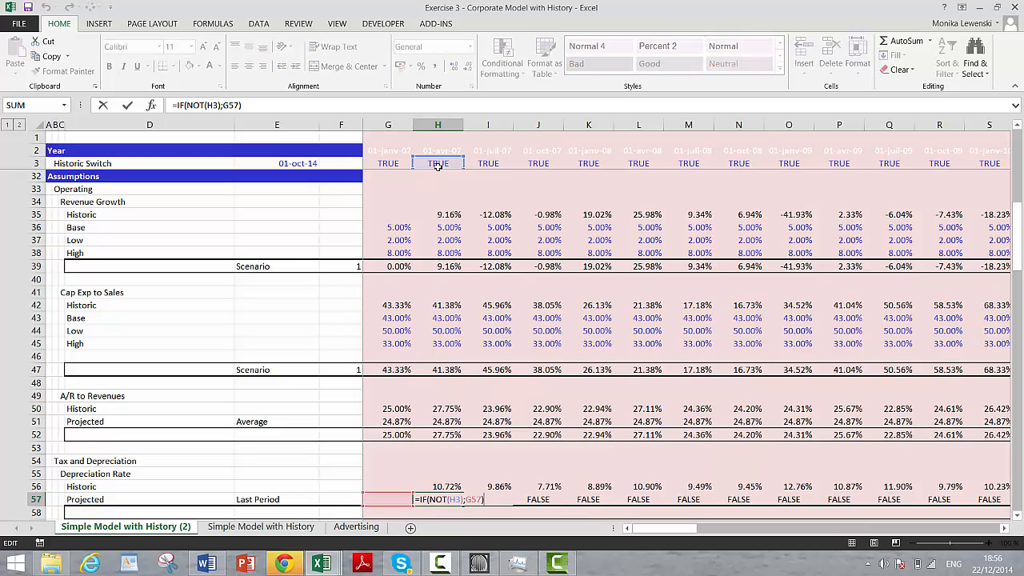
key("BackSpace")
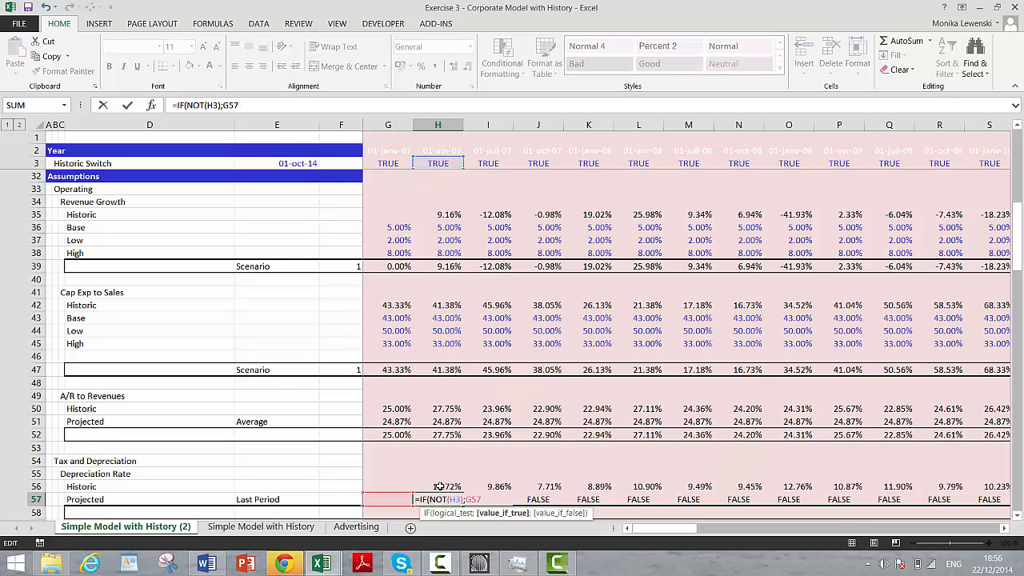
key("Return")
key("Return")
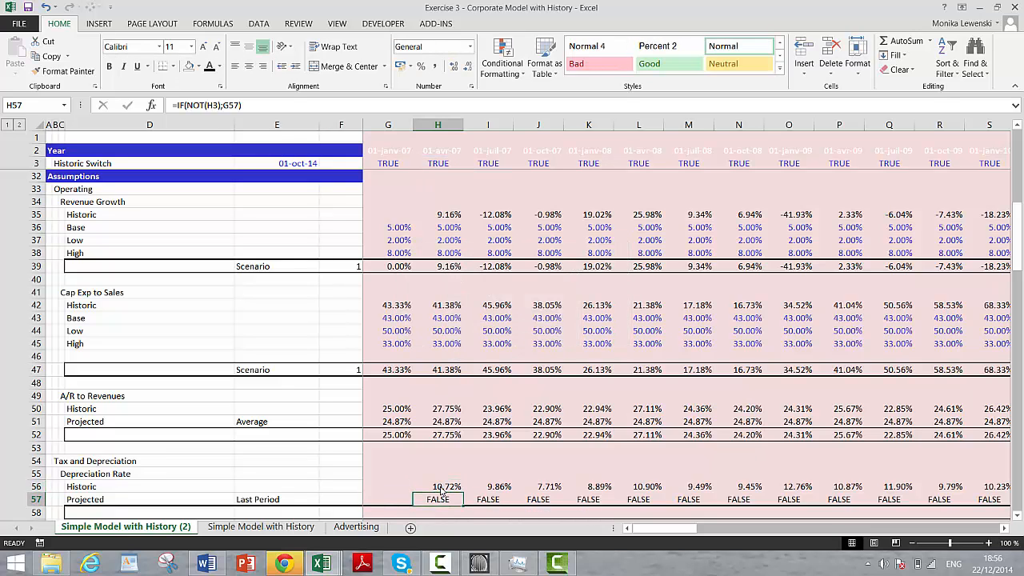
Step: Extend the H57 formula to =IF(NOT(H3);G57;H56) so historic periods use the historic Depreciation Rate
key("F2")
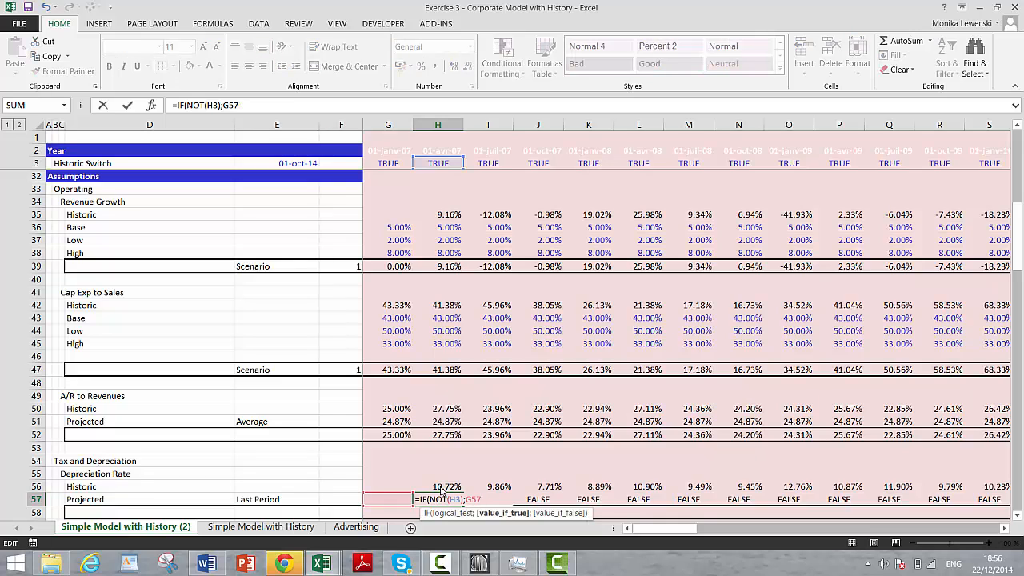
type(";")
left_click(442, 488)
key("Return")
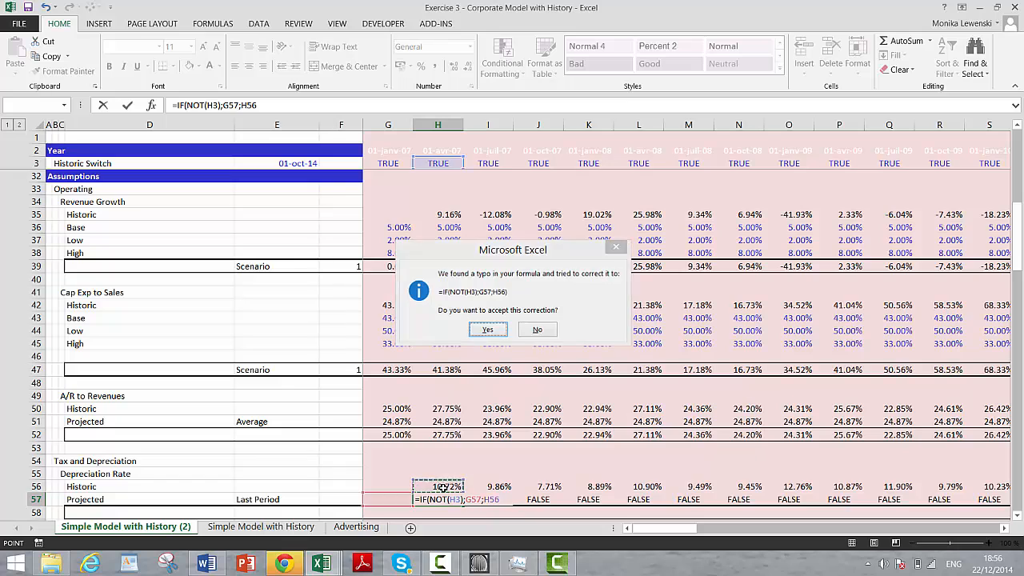
key("Return")
key("Up")
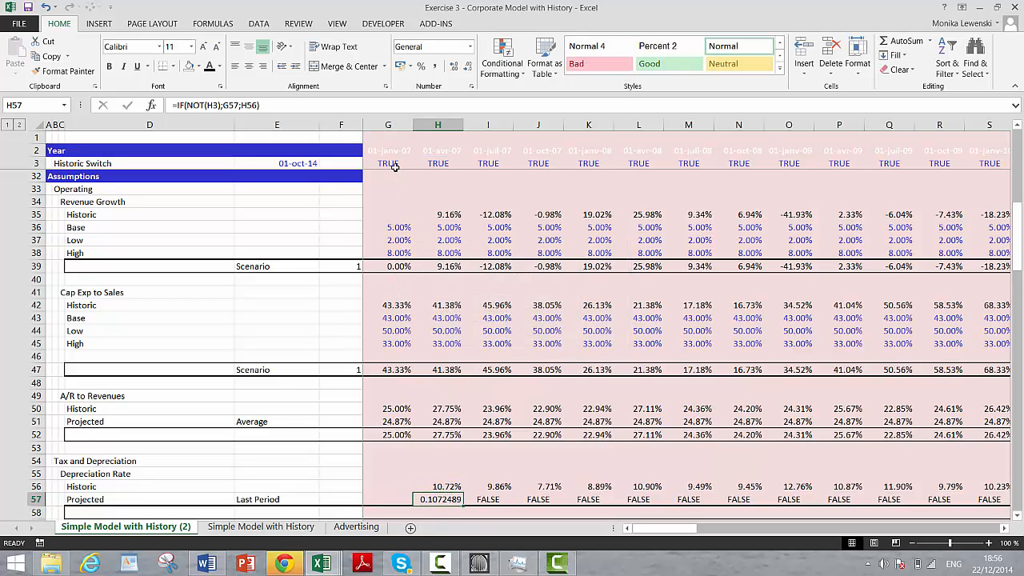
Step: Format H57 as a percentage with two decimal places and copy its formula rightward across row 57
left_click(420, 66)
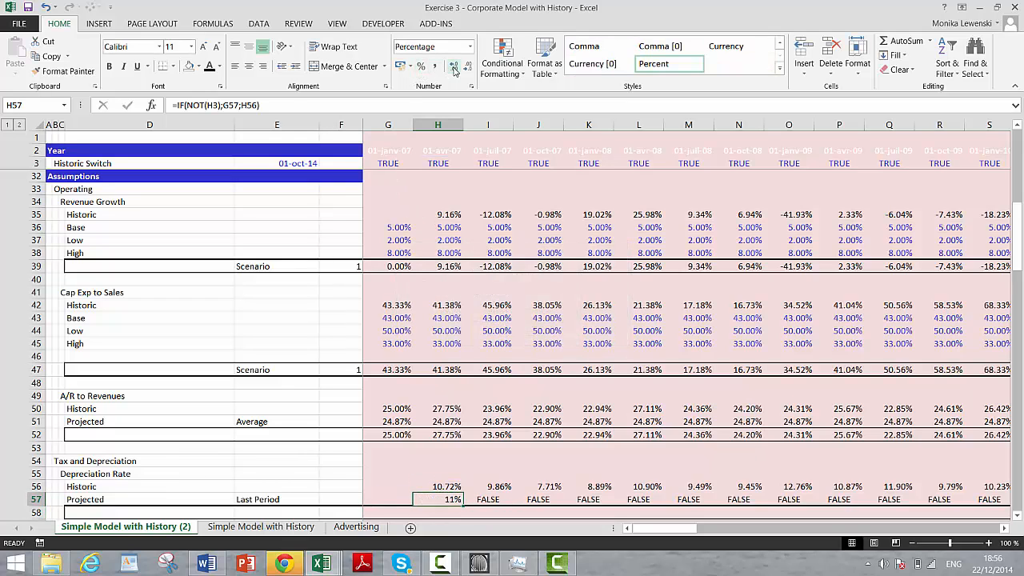
left_click(454, 66)
left_click(453, 66)
key("ctrl+shift+Right")
key("ctrl+r")
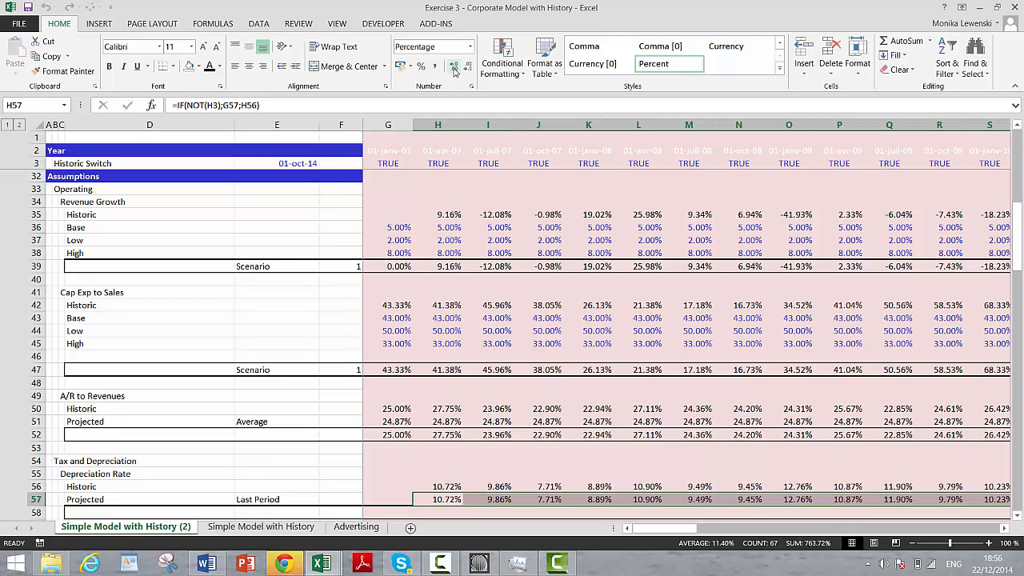
Step: Enter =IF(H3;H56;H57) in H58 to choose between the historic and projected Depreciation Rate
key("Down")
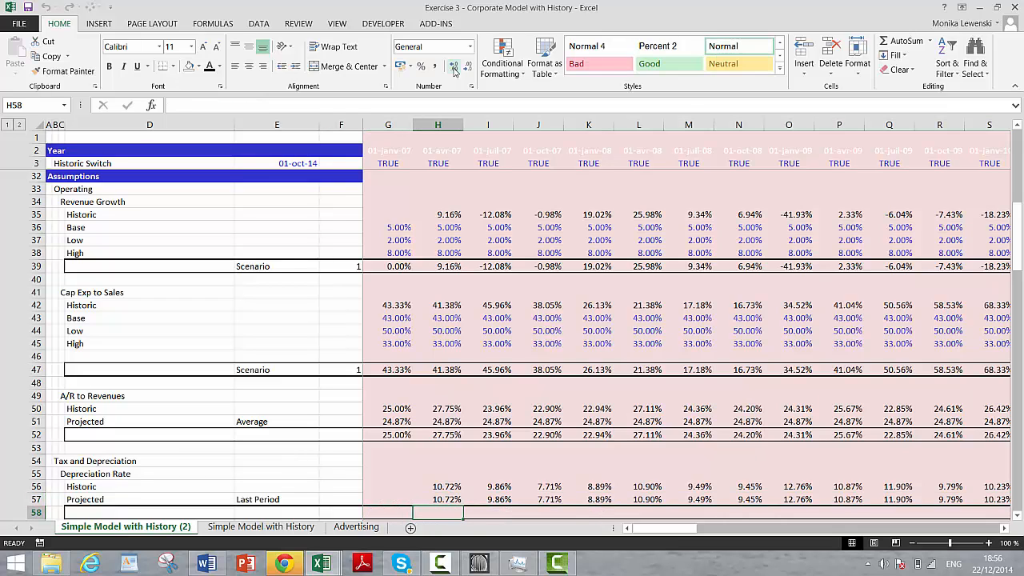
type("=if(")
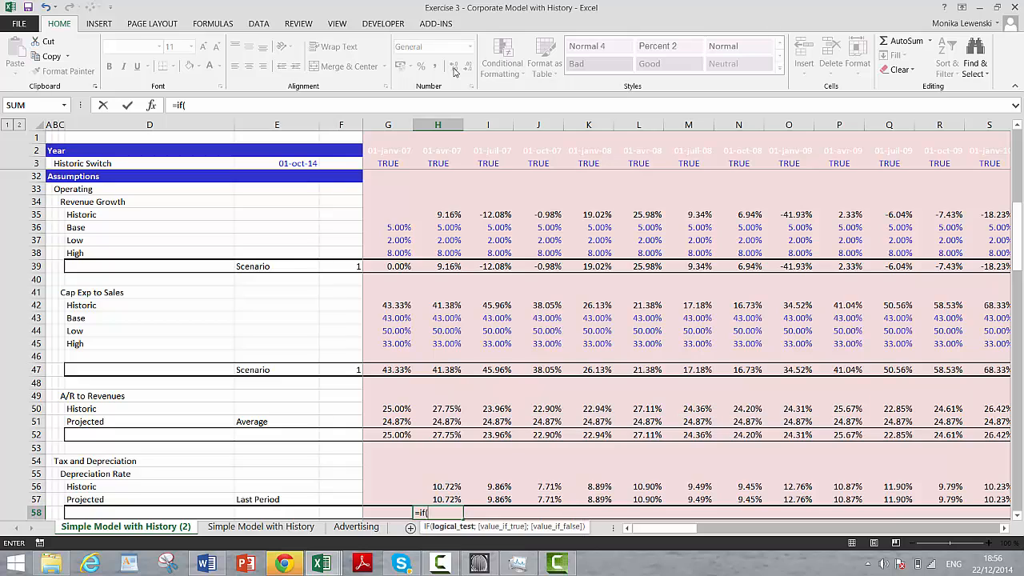
left_click(431, 163)
type(";")
key("Up")
key("Up")
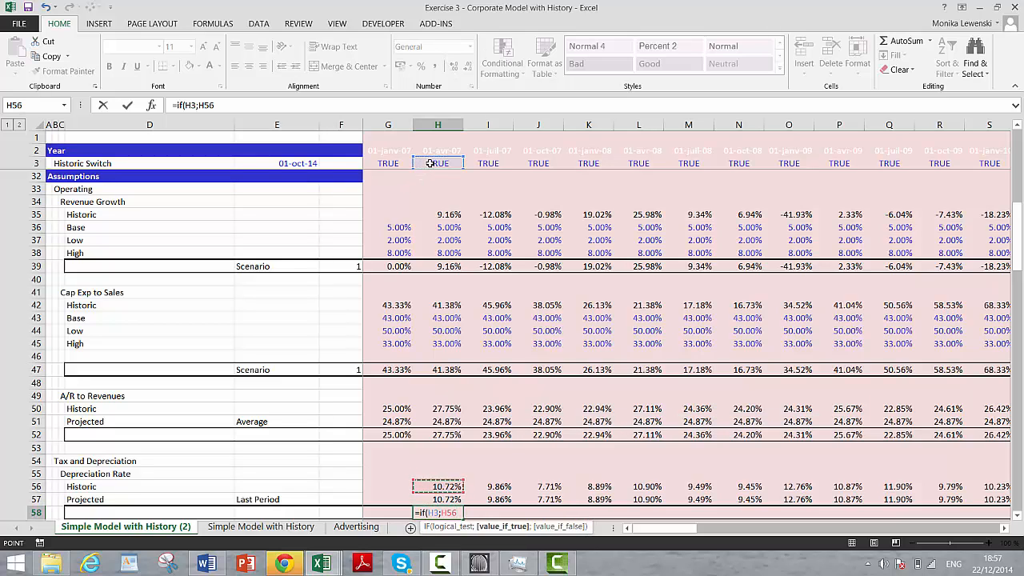
type(";")
key("Up")
key("Return")
key("Up")
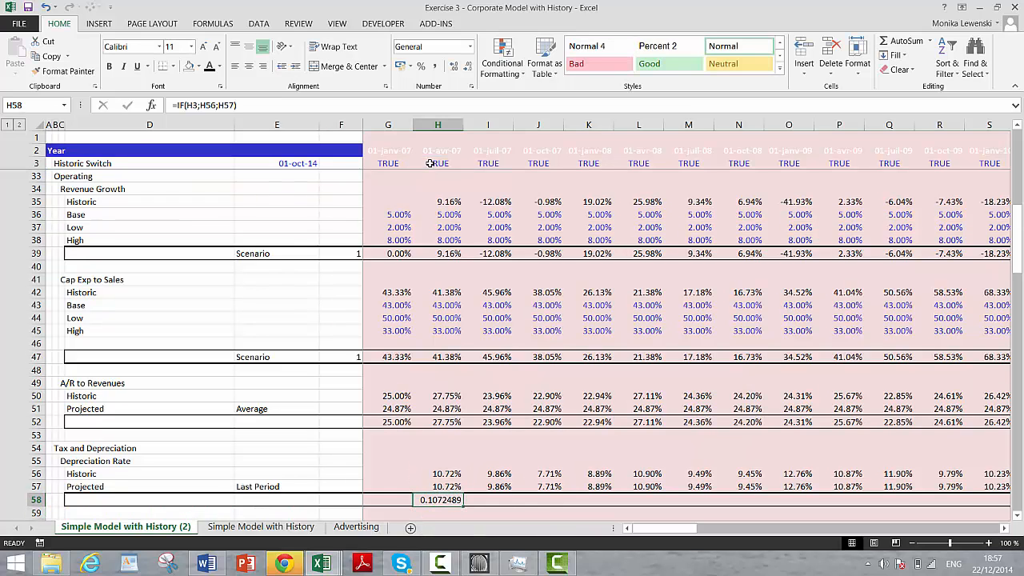
Step: Format H58 as a percentage with two decimal places and copy its formula rightward across row 58
left_click(420, 66)
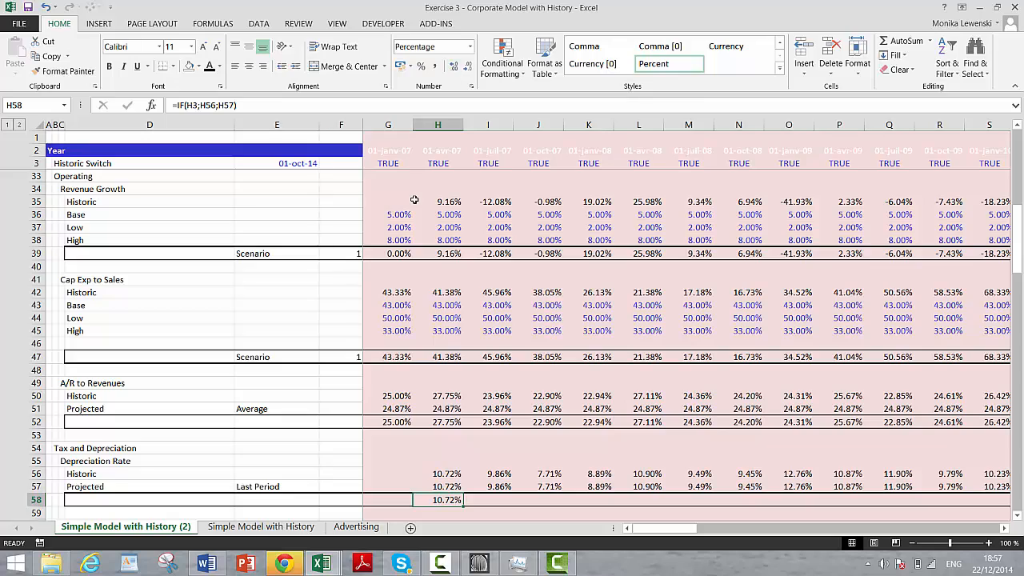
key("ctrl+shift+r")
Step: Look over the interest expense and interest income rate blocks under Financing, then select F63 in the projected interest expense row
key("Down")
key("Down")
key("Down")
key("Down")
key("Down")
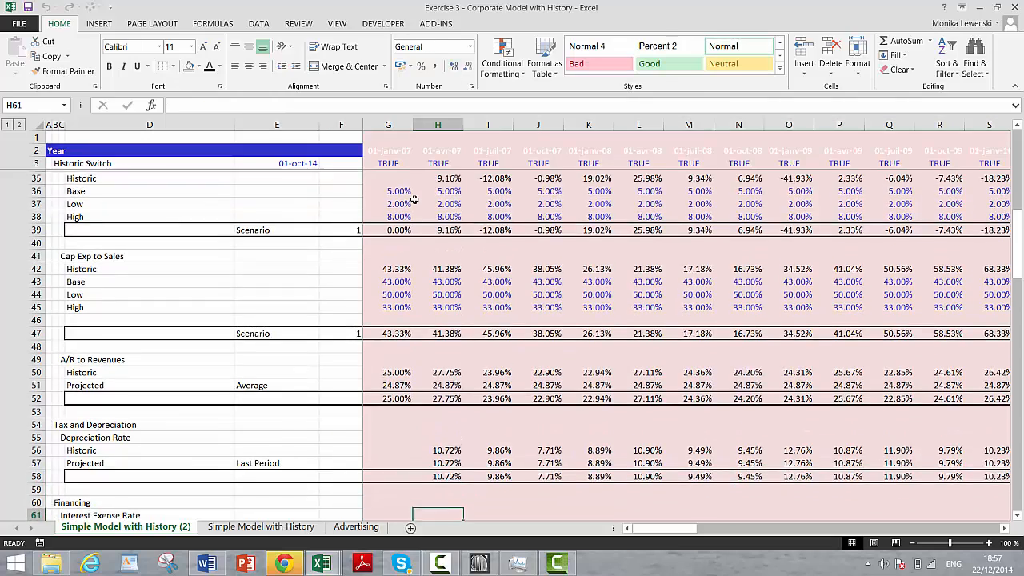
key("Down")
key("Down")
key("Down")
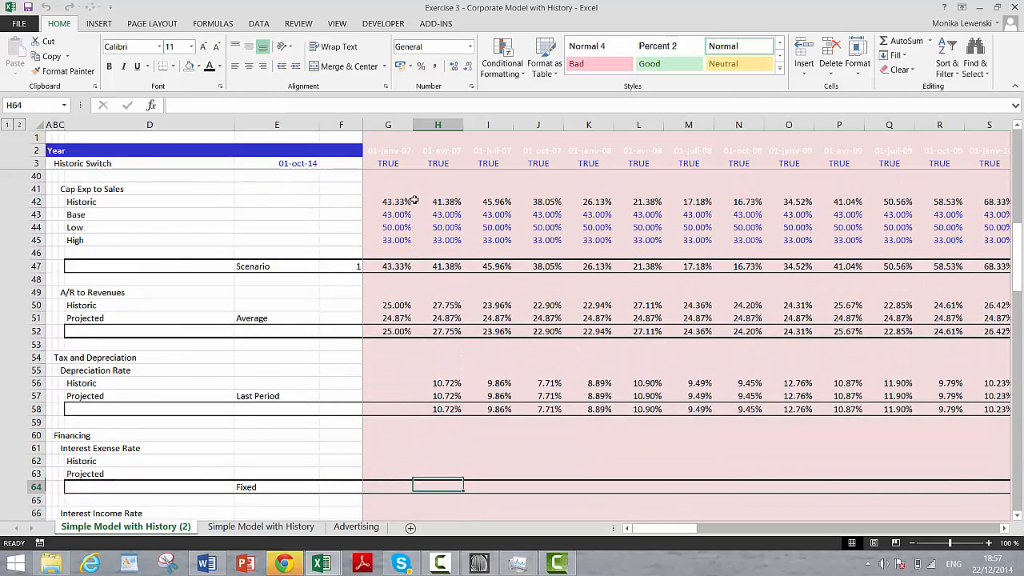
key("Down")
key("Down")
key("Down")
key("Down")
key("Down")
key("Down")
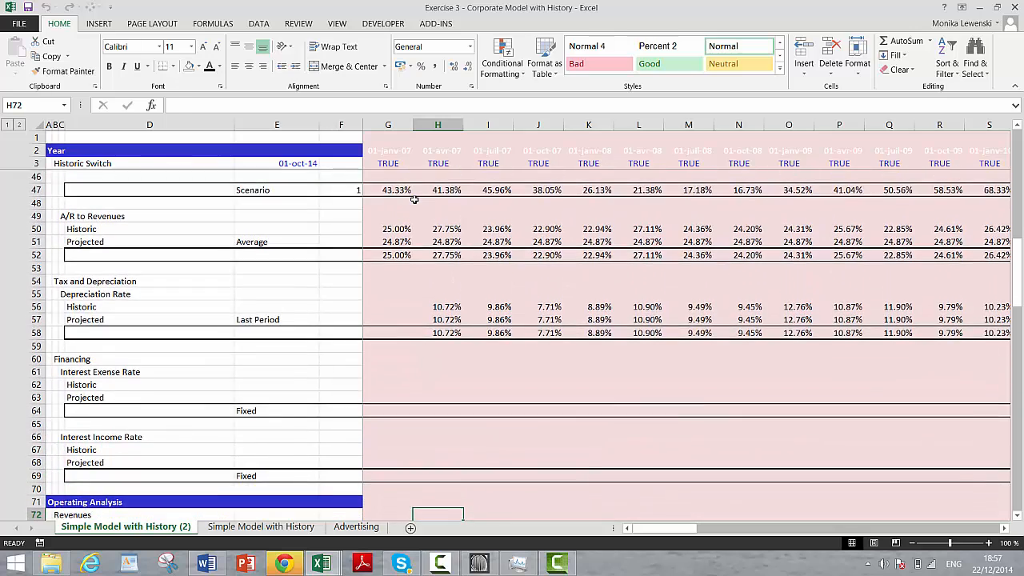
key("Up")
key("Up")
key("Up")
key("Up")
key("Up")
key("Up")
key("Up")
key("Up")
key("Up")
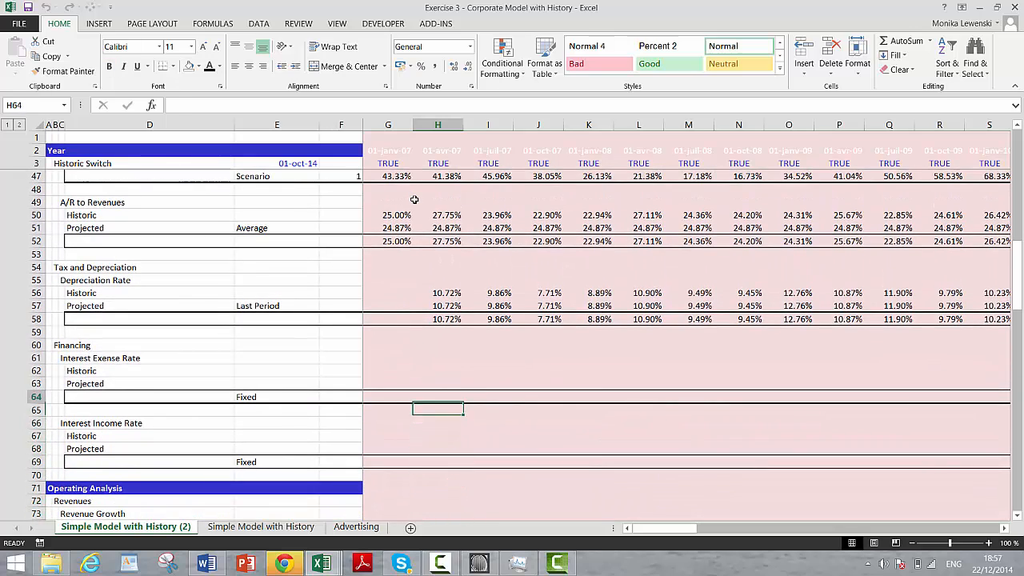
key("Left")
key("Left")
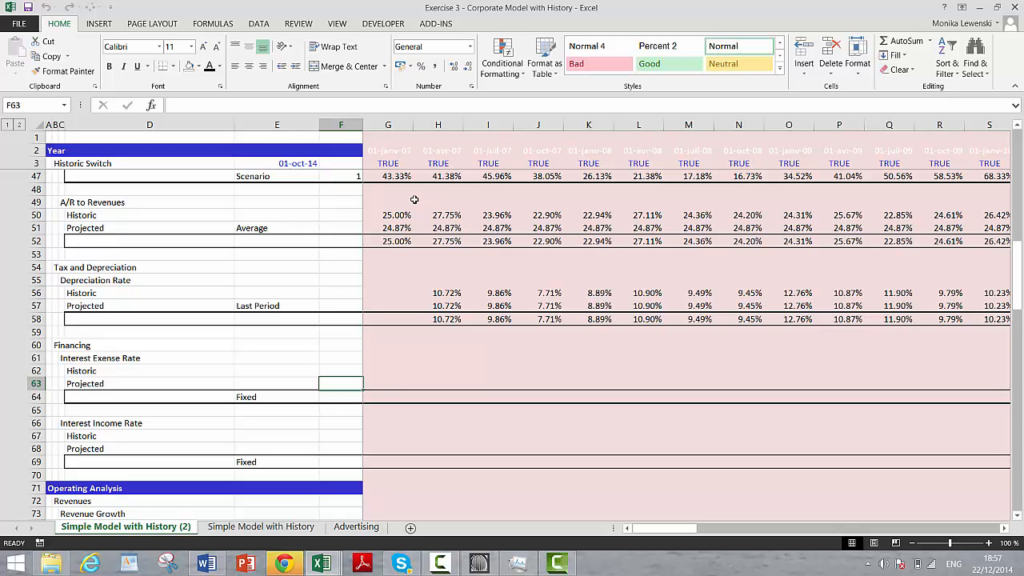
Step: Correct the misspelled heading in C61 so it reads Interest Expense Rate
key("Up")
key("Up")
key("Left")
key("Left")
key("Left")
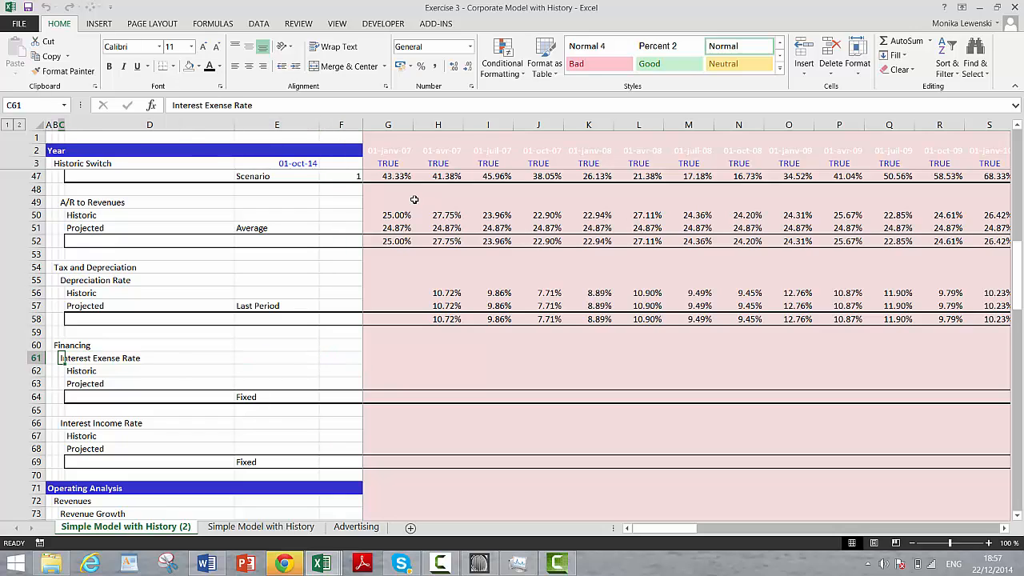
key("F2")
key("BackSpace")
key("BackSpace")
key("BackSpace")
key("BackSpace")
key("BackSpace")
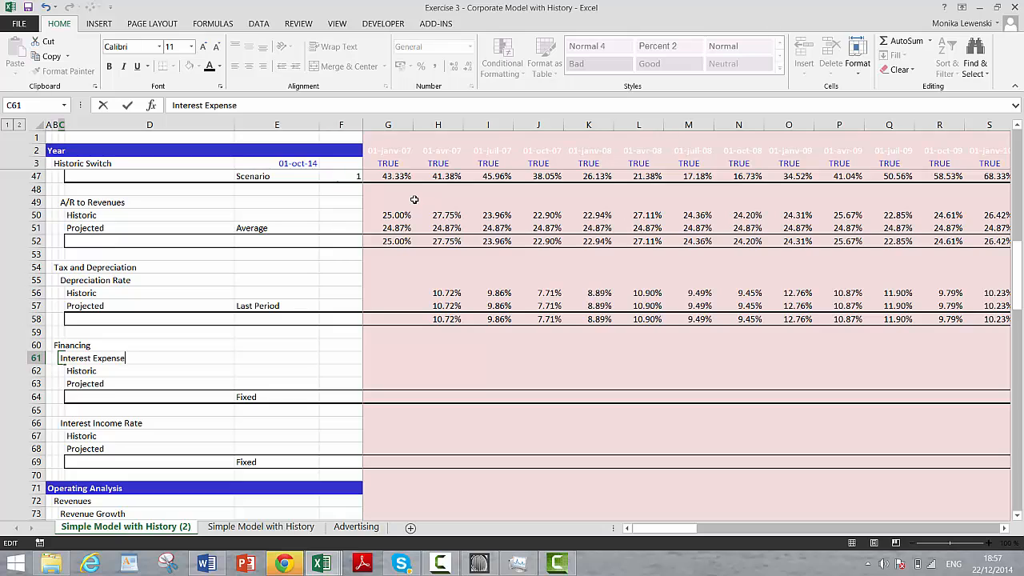
type("Rat")
key("Return")
key("Up")
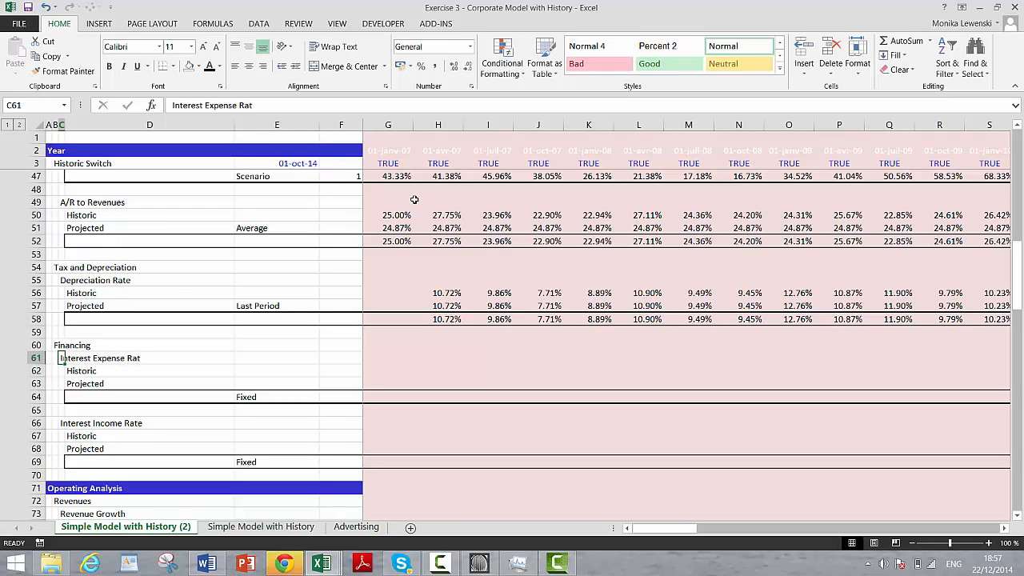
key("F2")
type("e")
key("Return")
Step: Enter fixed rates of 3% in F61 for interest expense and 1% in F66 for interest income
key("Up")
key("Right")
key("Right")
key("Right")
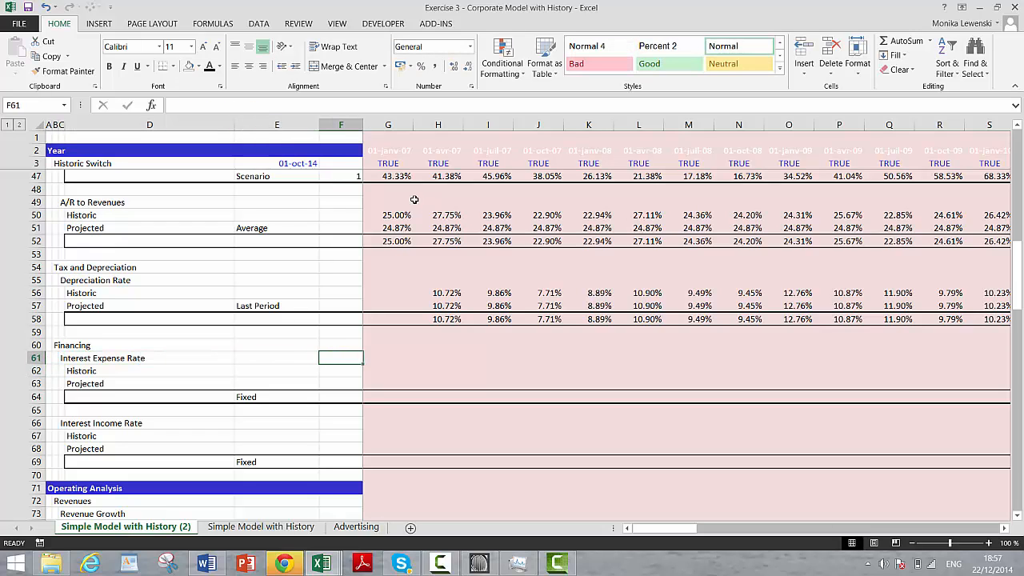
type("3%")
key("Return")
key("Down")
key("Down")
key("Down")
key("Down")
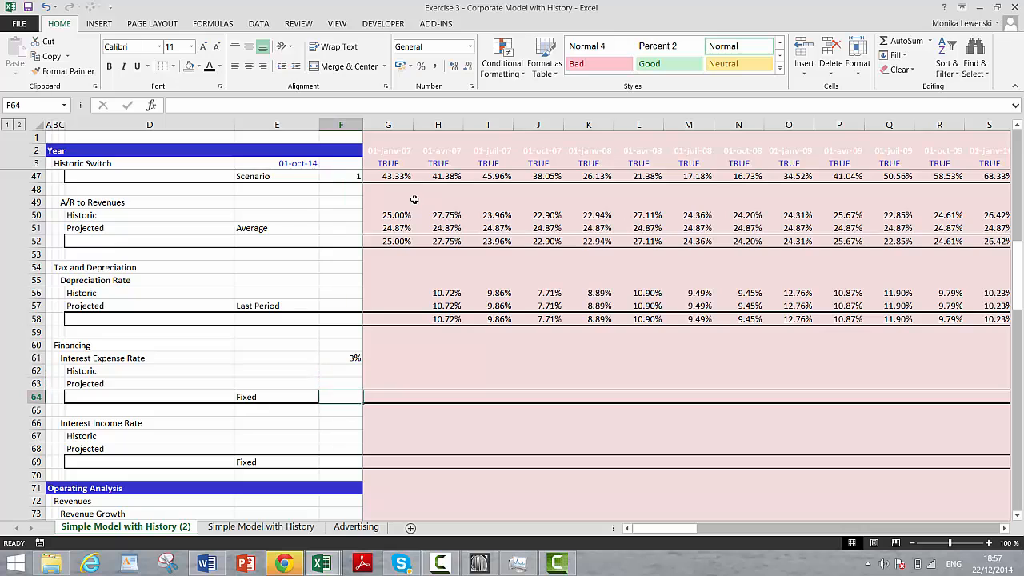
type("1")
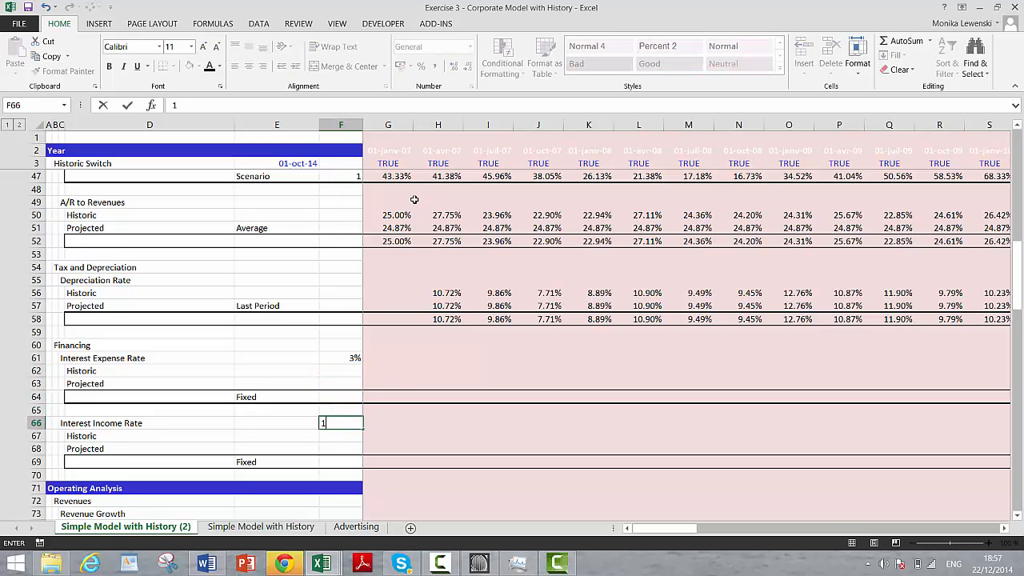
key("Return")
Step: Move the 1% interest income rate from F66 to F68 in the Projected row
key("Up")
key("Left")
key("Left")
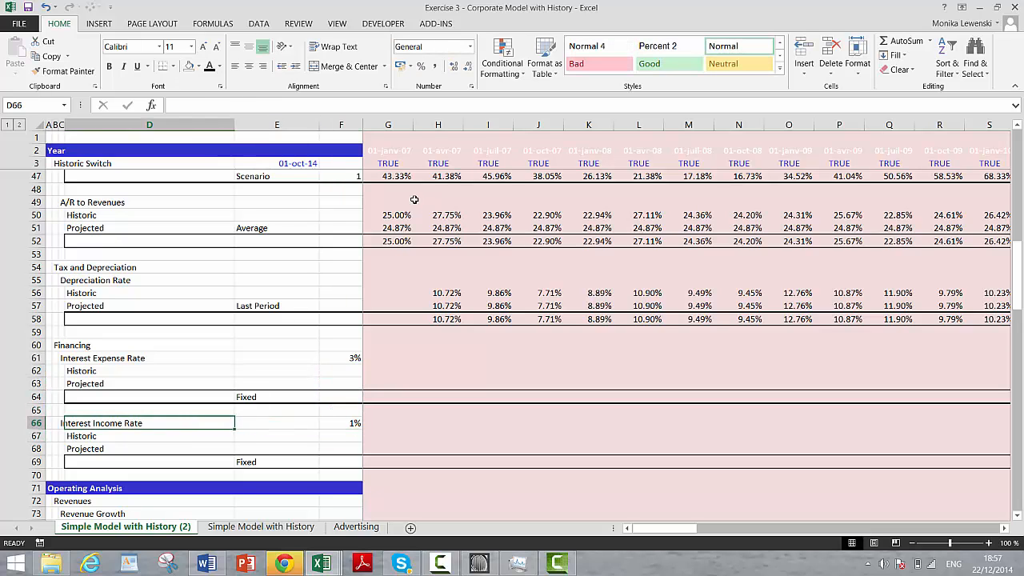
key("Right")
key("Right")
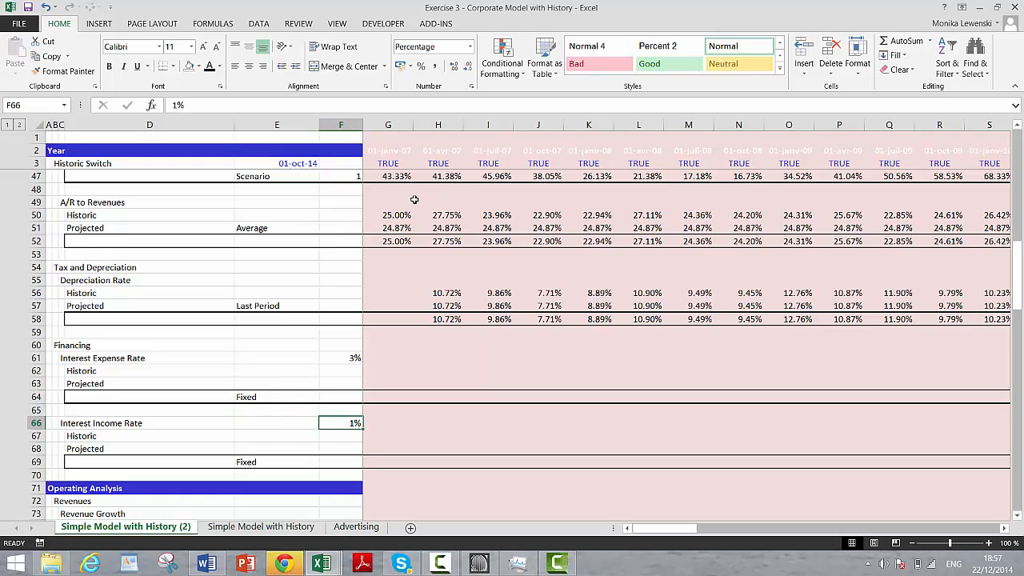
key("ctrl+x")
key("Down")
key("Down")
key("ctrl+v")
Step: Move the 3% interest expense rate from F61 to F63 in the Projected row
key("Up")
key("Up")
key("Up")
key("Up")
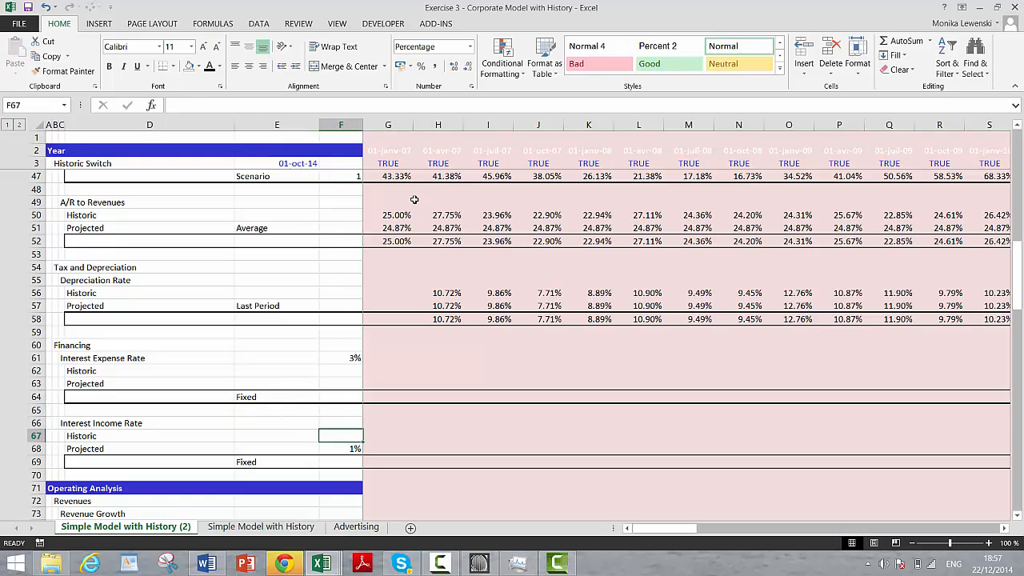
key("Up")
key("Up")
key("Up")
key("ctrl+c")
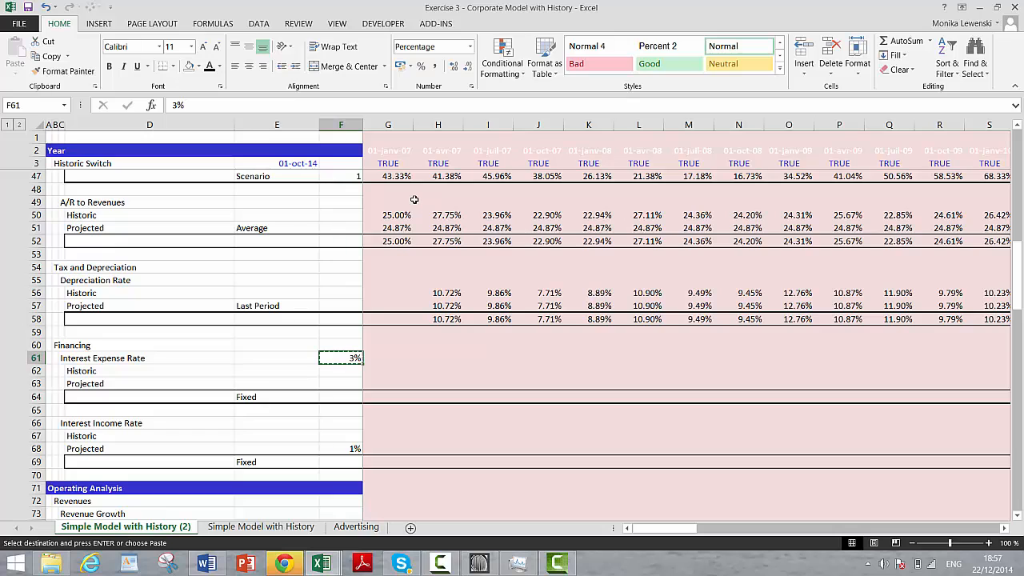
key("Down")
key("Down")
key("ctrl+v")
Step: Enter =$F$63 in H63 and copy it rightward across the projected interest expense row
key("Right")
key("Right")
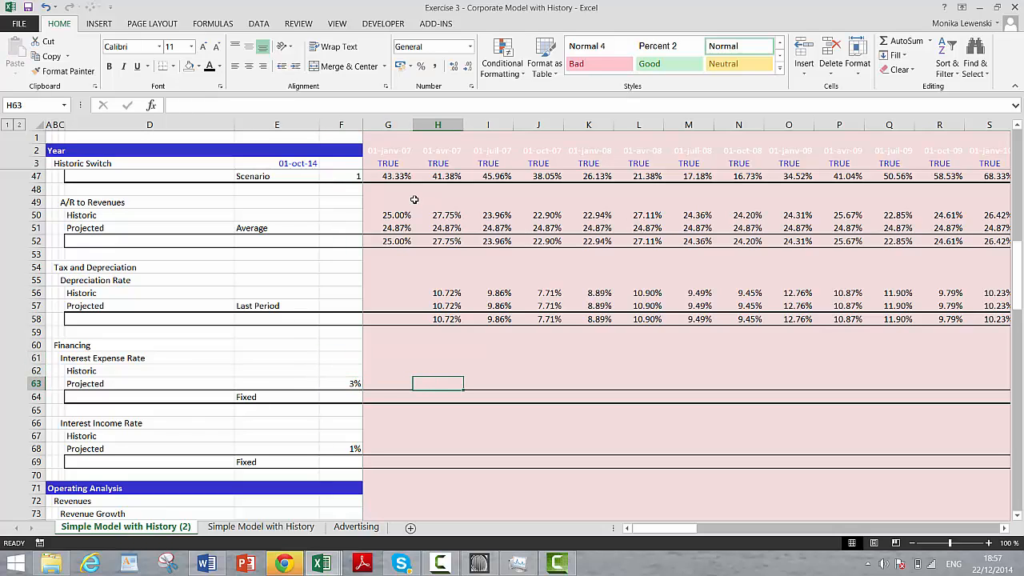
type("=")
key("Left")
key("Left")
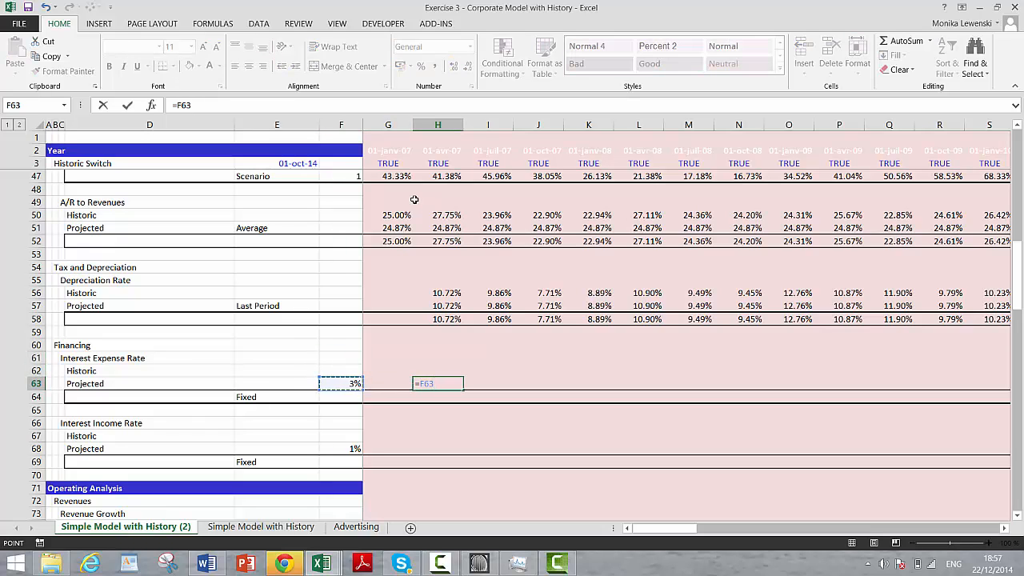
key("F4")
key("ctrl+Return")
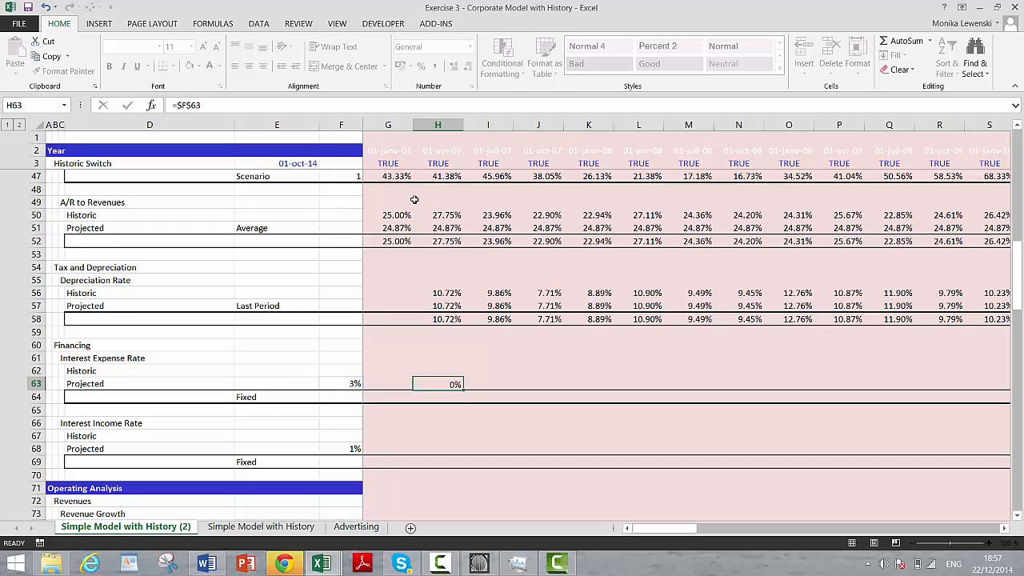
key("ctrl+shift+Right")
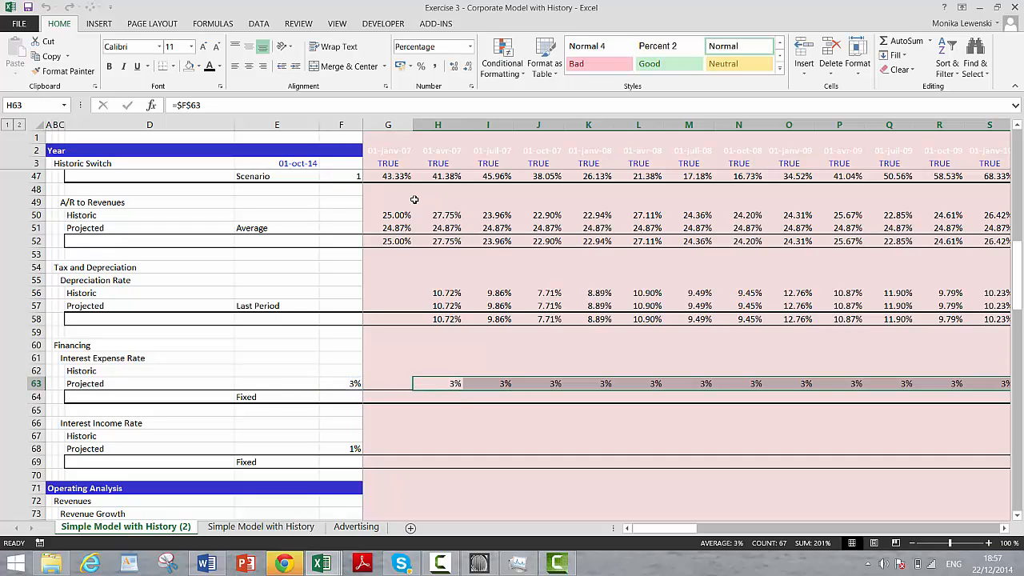
key("ctrl+r")
Step: Enter =$F$68 in H68 and copy it rightward across the projected interest income row
key("Down")
key("Down")
key("Down")
key("Down")
key("Down")
type("=")
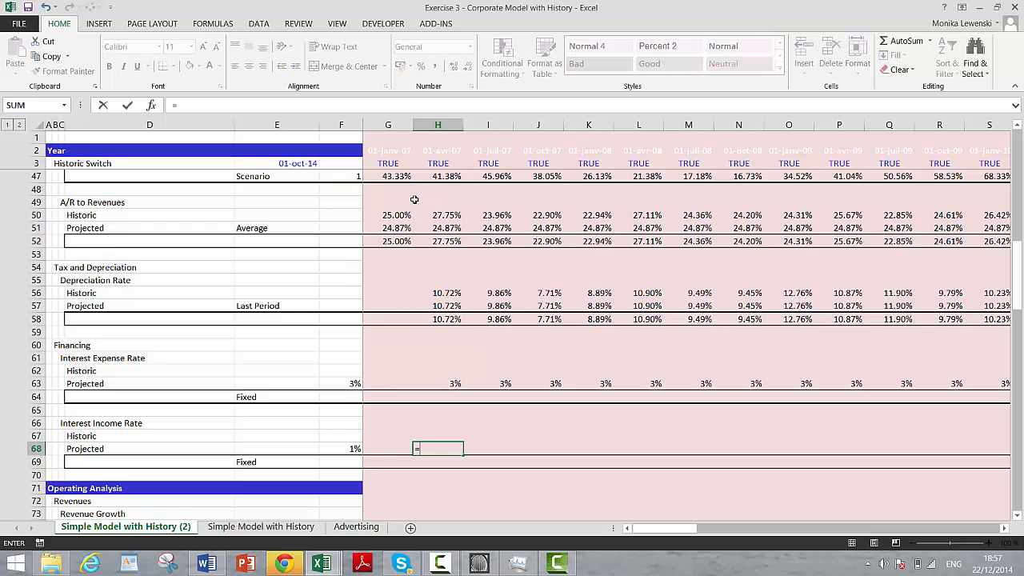
key("Left")
key("Left")
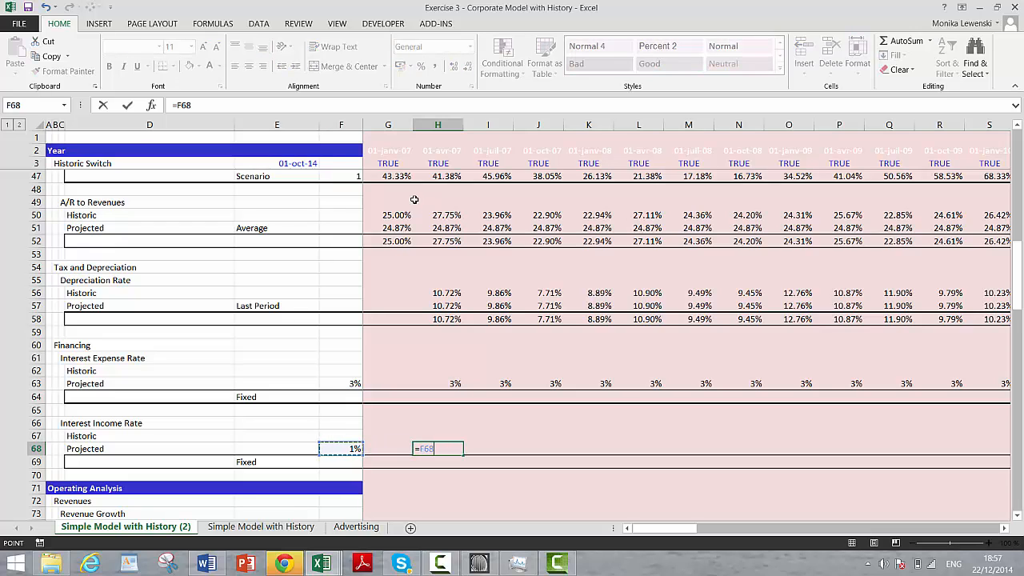
key("F4")
key("ctrl+Return")
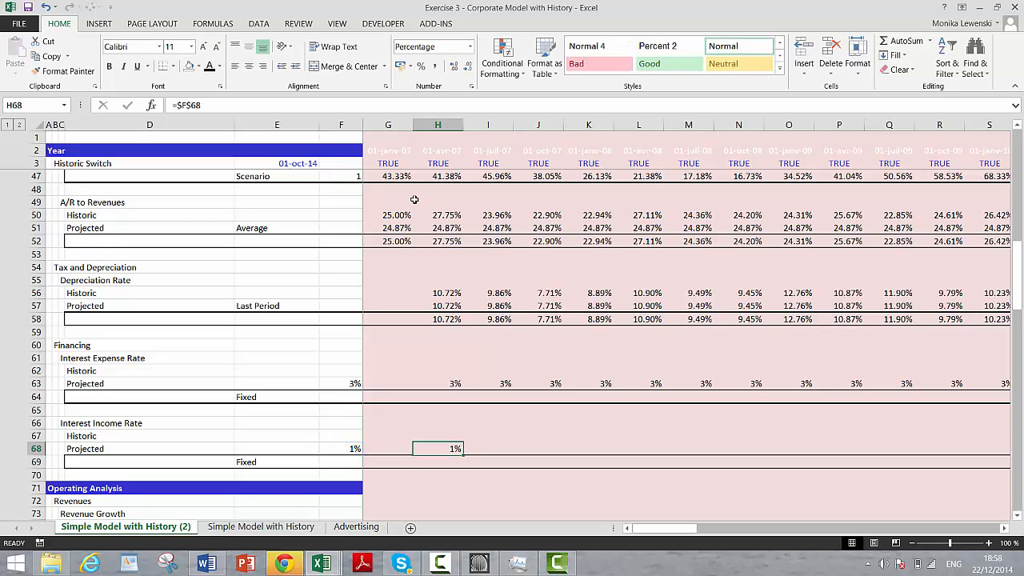
key("ctrl+shift+Right")
key("ctrl+r")
key("Up")
key("Up")
key("Up")
key("Up")
key("Up")
key("Up")
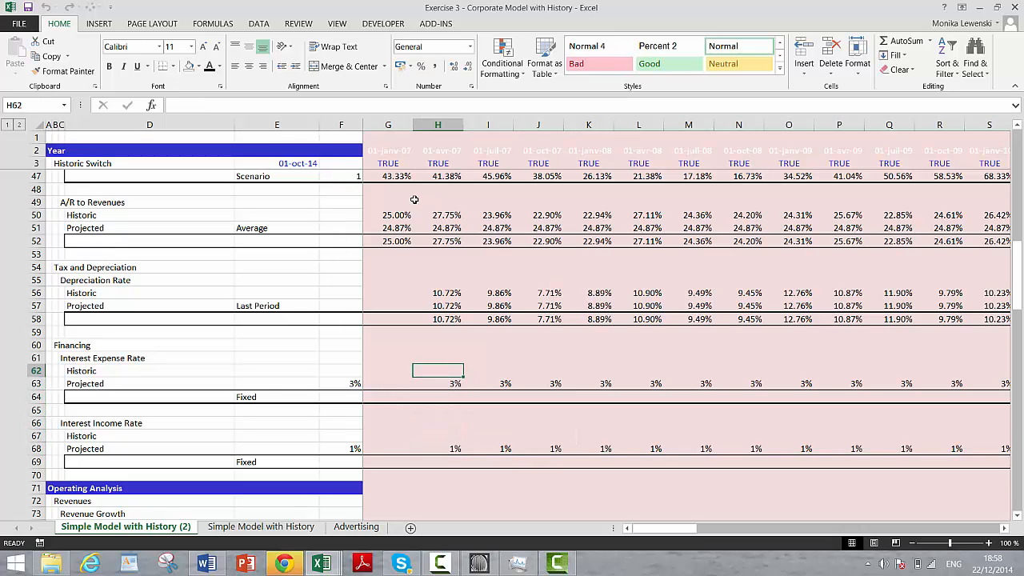
type("=ind")
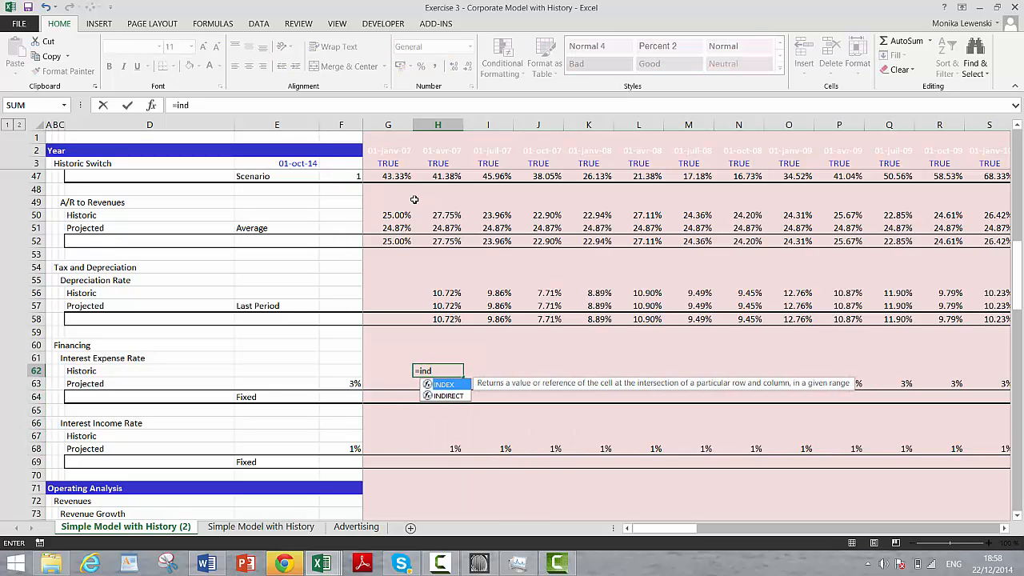
type("ex(")
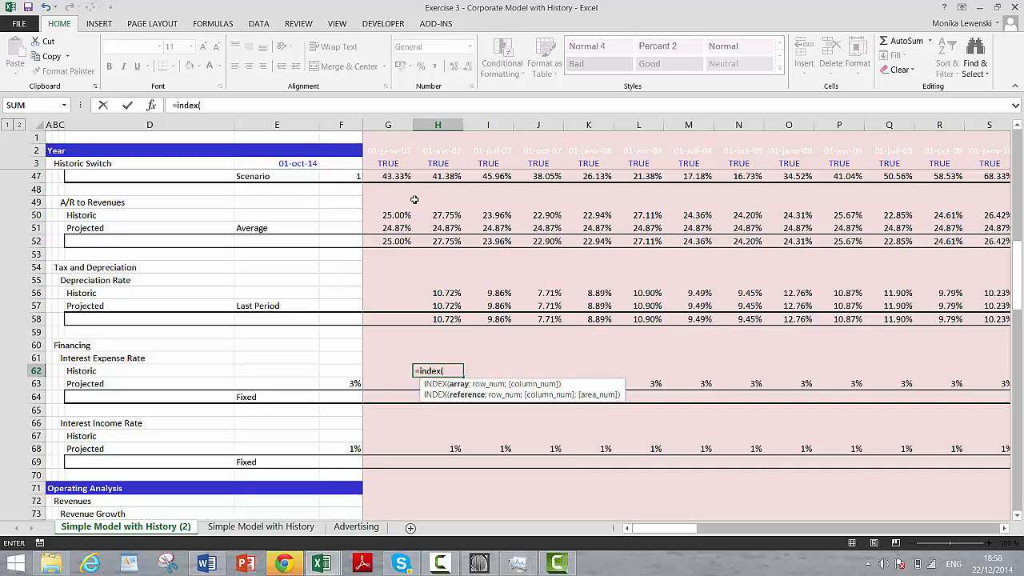
key("Page_Up")
key("Page_Up")
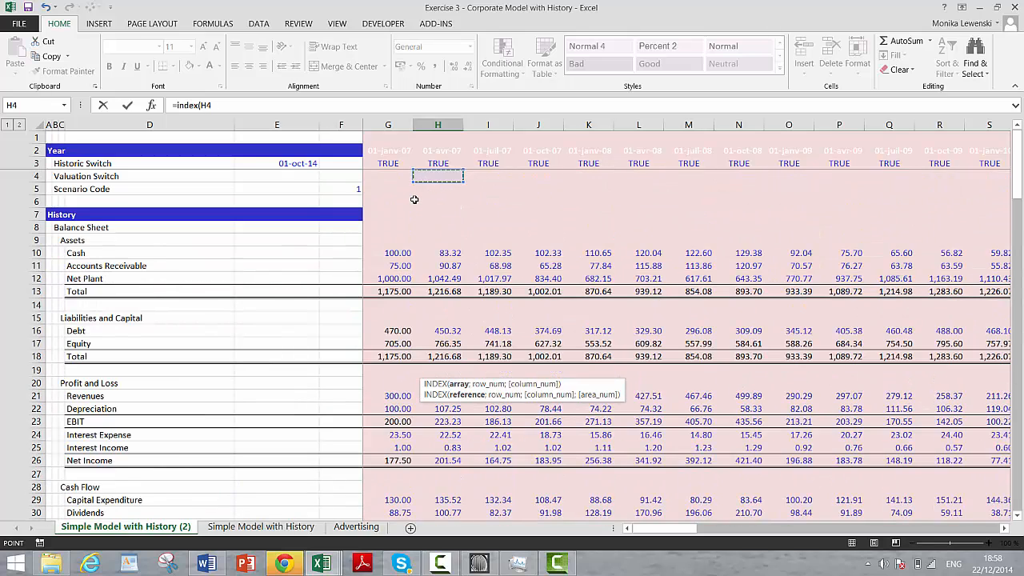
key("Down")
key("Down")
key("Down")
key("Down")
key("Down")
key("Down")
key("Down")
key("Down")
key("Down")
key("Down")
key("Down")
key("Down")
key("Down")
key("Down")
key("Down")
key("Down")
key("Down")
key("Down")
key("Down")
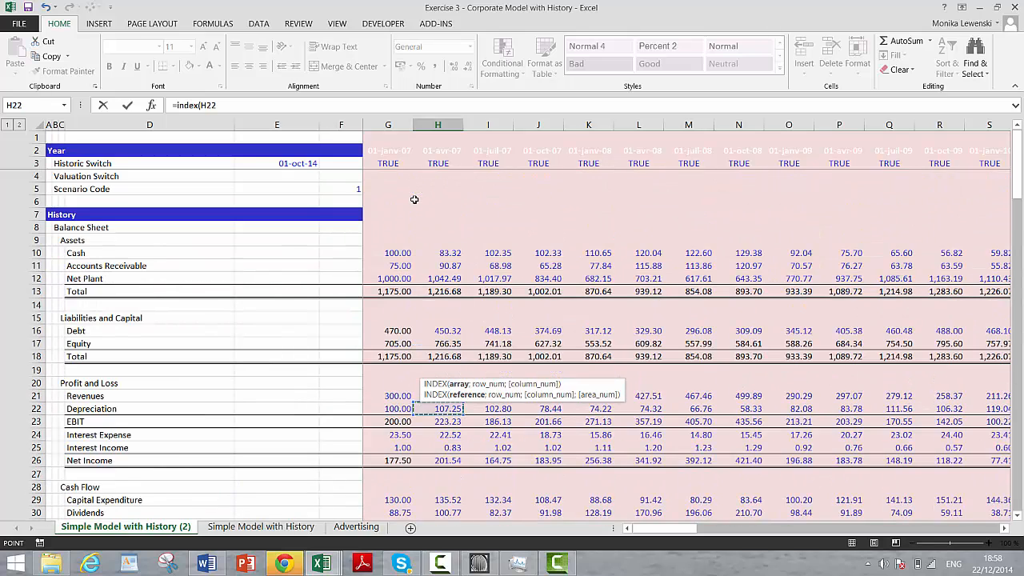
key("Down")
key("Down")
key("Up")
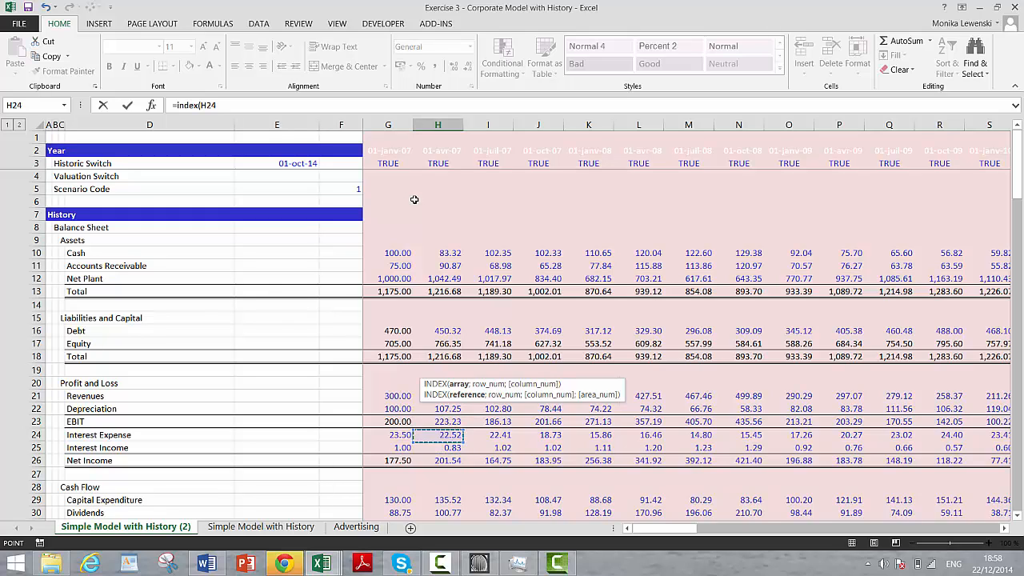
type("/")
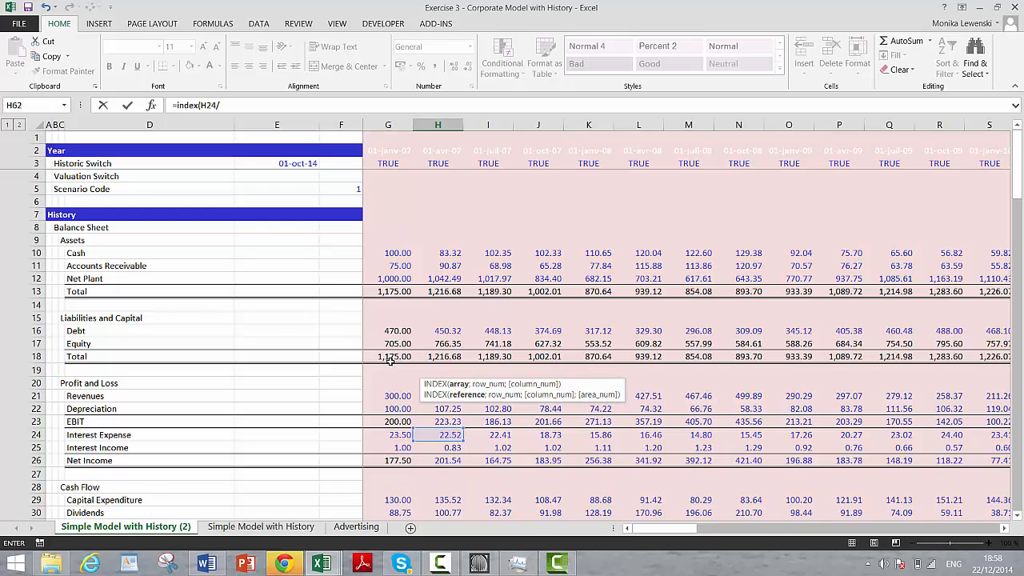
left_click(387, 332)
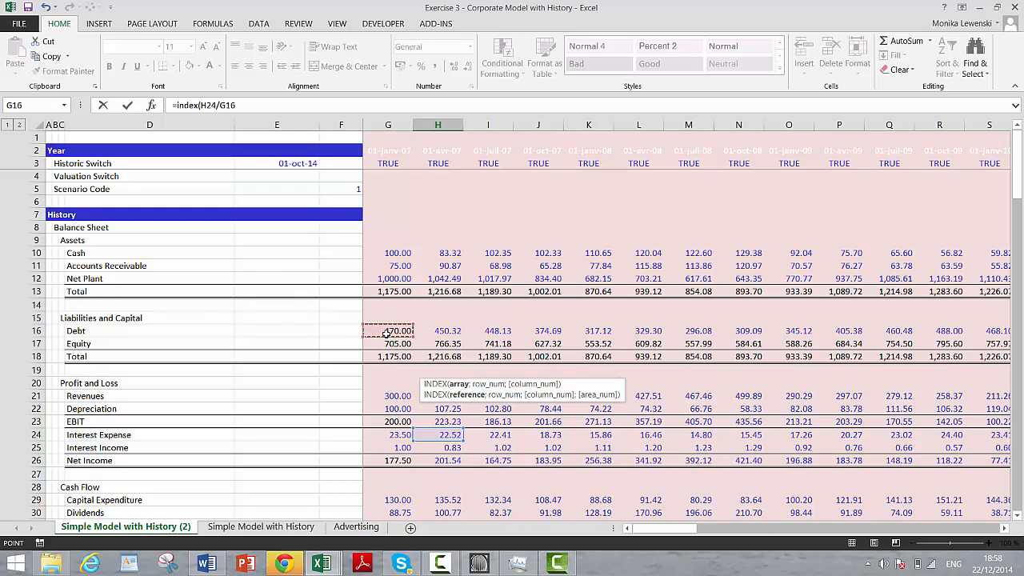
key("Return")
key("Return")
key("BackSpace")
key("BackSpace")
key("BackSpace")
key("BackSpace")
key("BackSpace")
key("BackSpace")
key("BackSpace")
key("BackSpace")
key("BackSpace")
key("BackSpace")
key("BackSpace")
key("BackSpace")
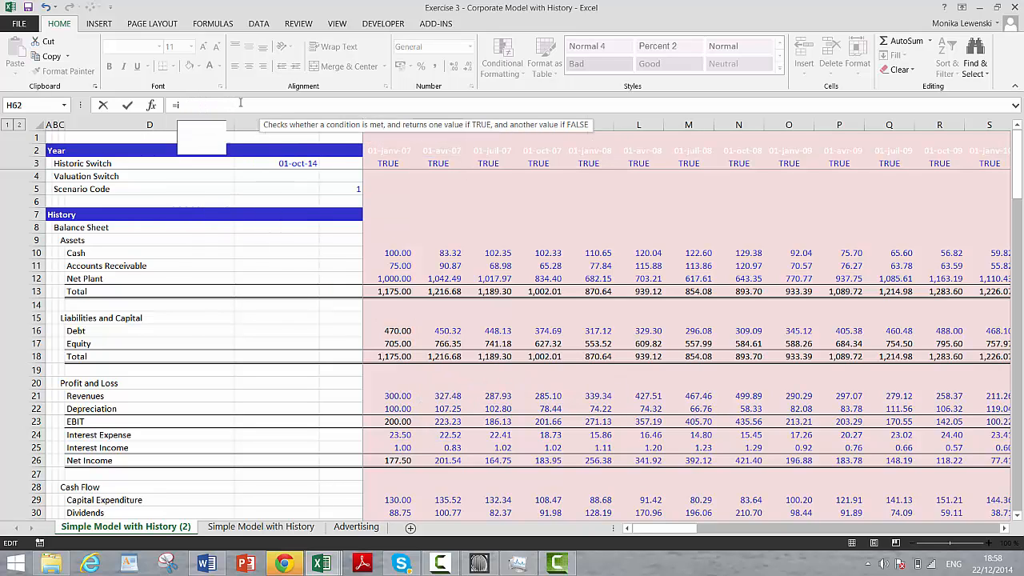
Step: Enter =IF(H3;H24/G16) in H62 to calculate the historic interest expense rate from Interest Expense and prior-period Debt
type("f(")
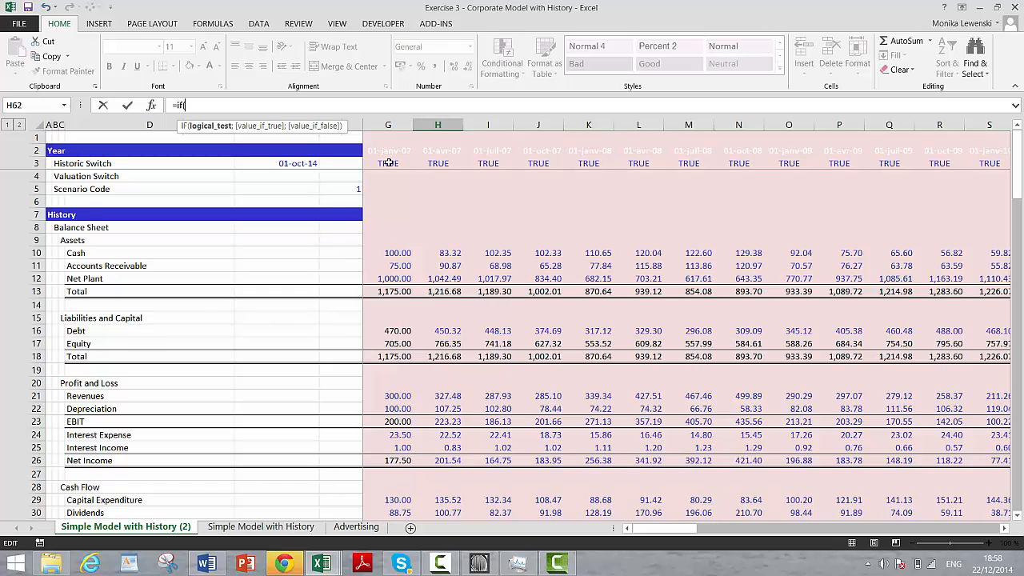
left_click(435, 164)
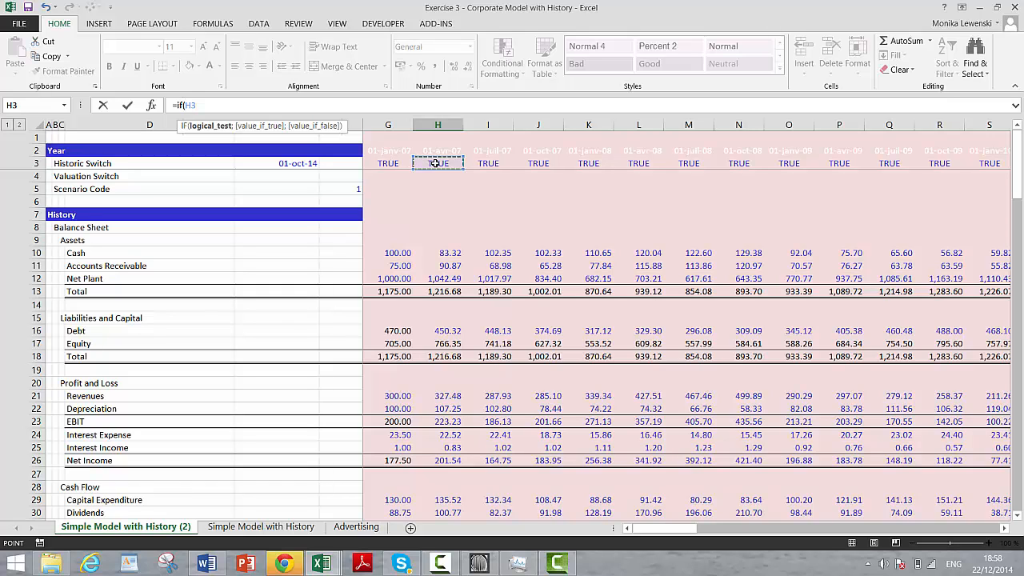
type(";")
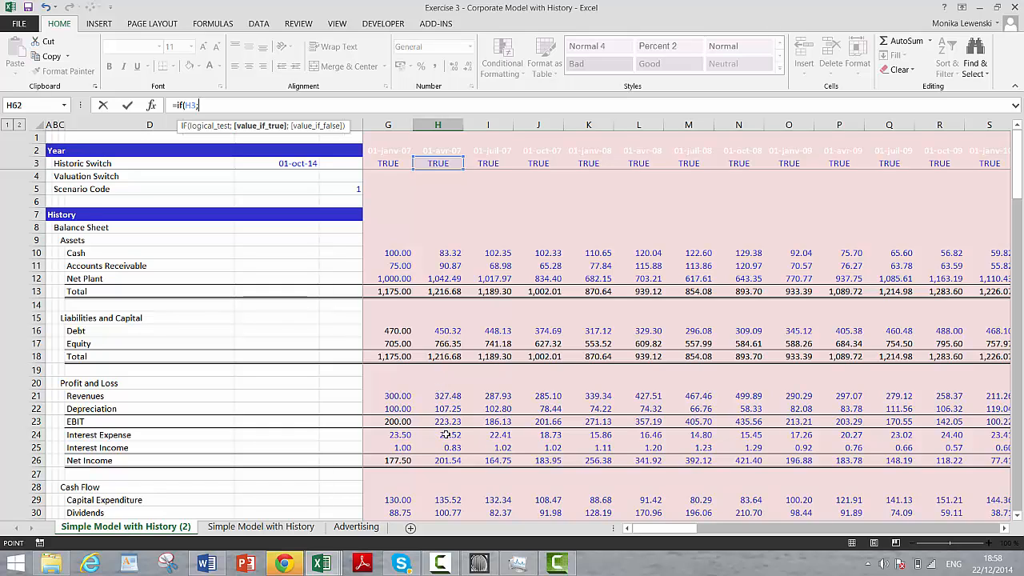
left_click(445, 434)
type("/")
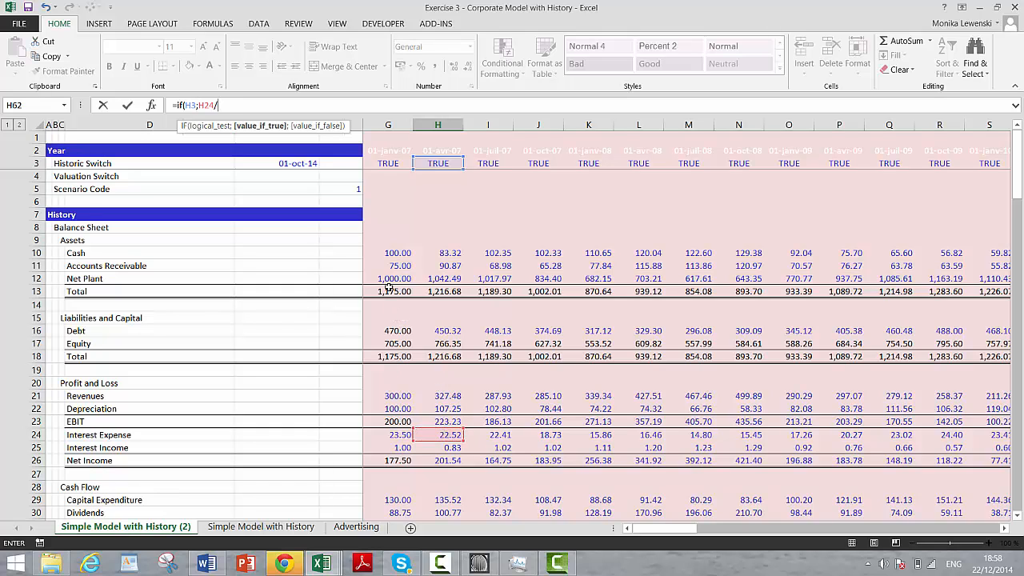
left_click(386, 331)
key("Return")
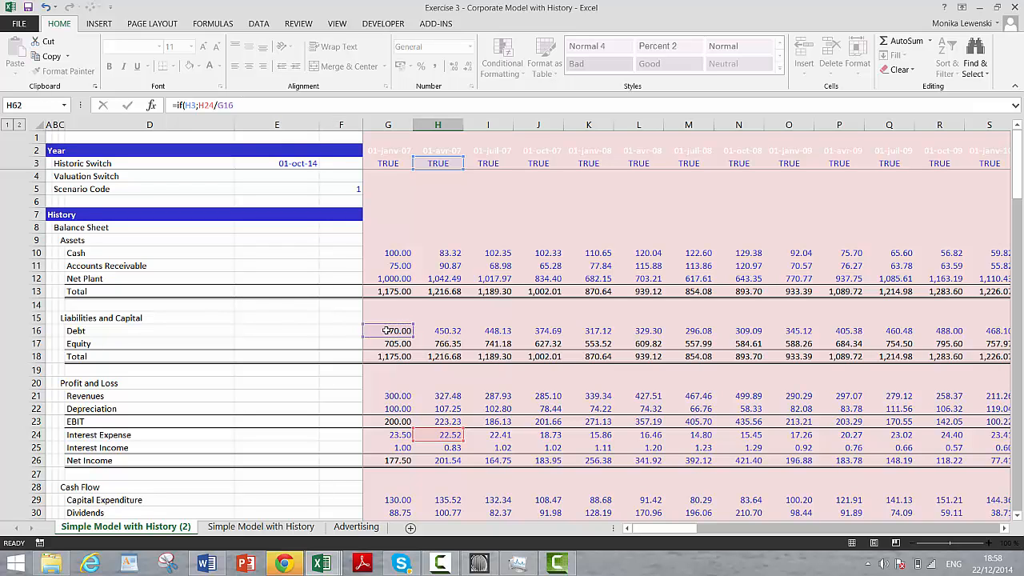
Step: Format H62 and H63 as percentages with two decimal places and copy both cells rightward across rows 62 and 63
key("Down")
key("Up")
key("Up")
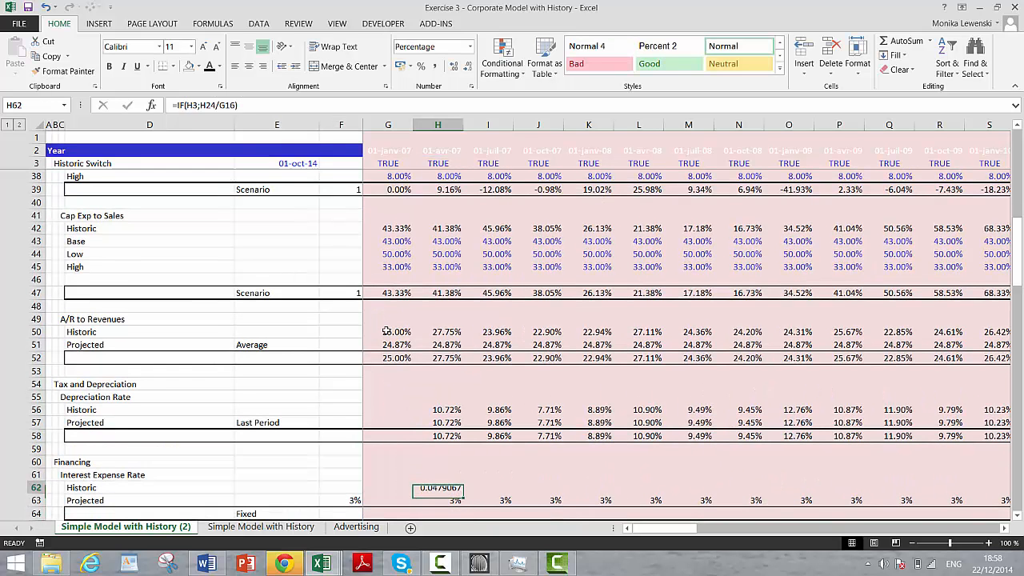
left_click(421, 65)
left_click(453, 66)
left_click(453, 66)
key("Down")
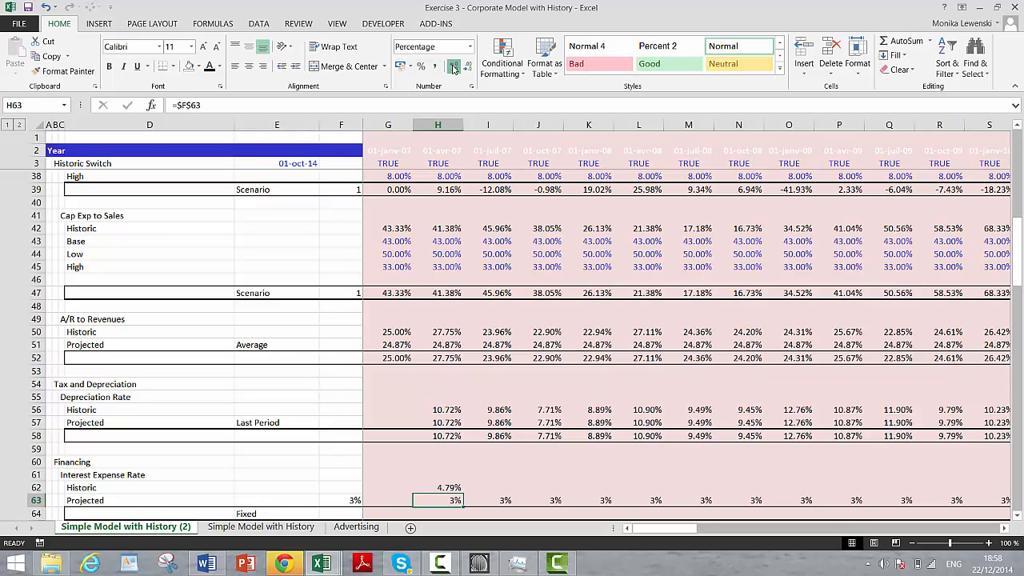
left_click(453, 68)
key("Up")
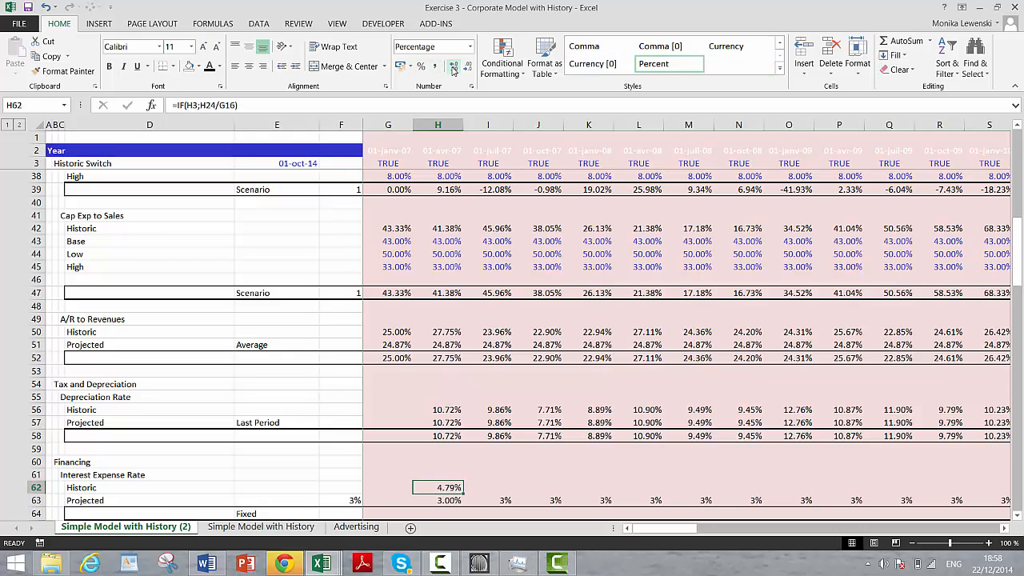
key("shift+Down")
key("ctrl+shift+r")
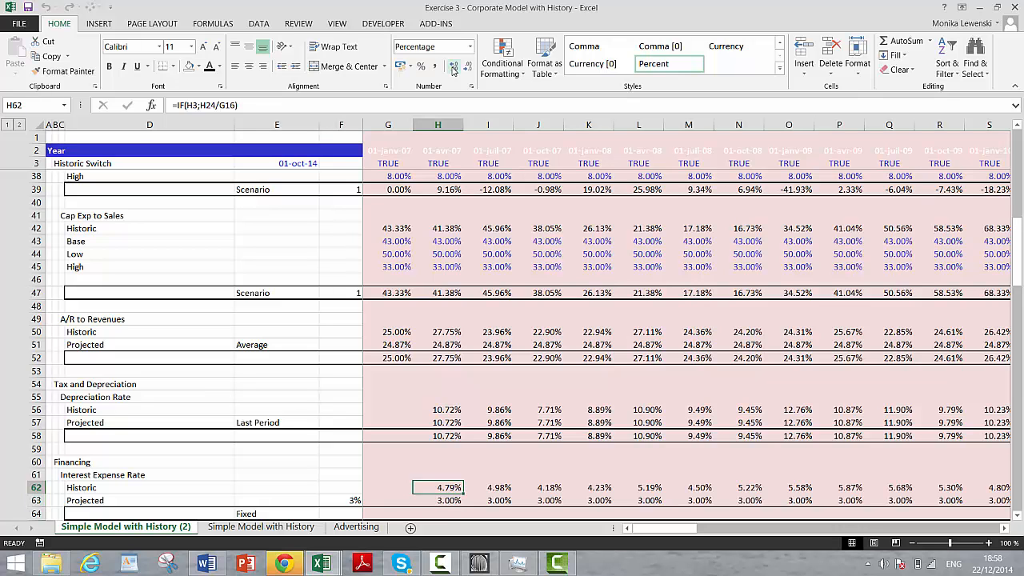
key("Down")
key("Down")
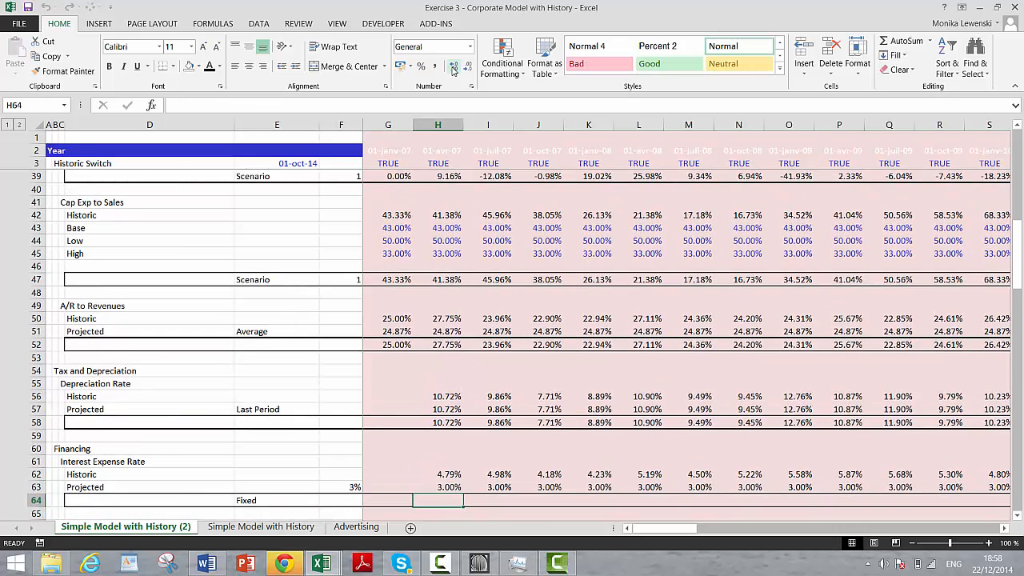
type("=if(")
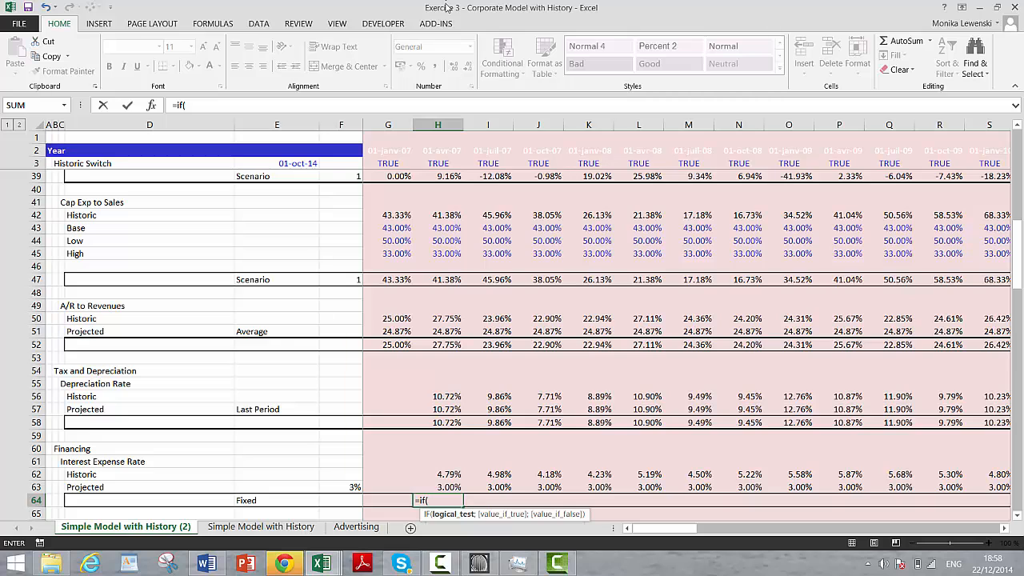
left_click(437, 164)
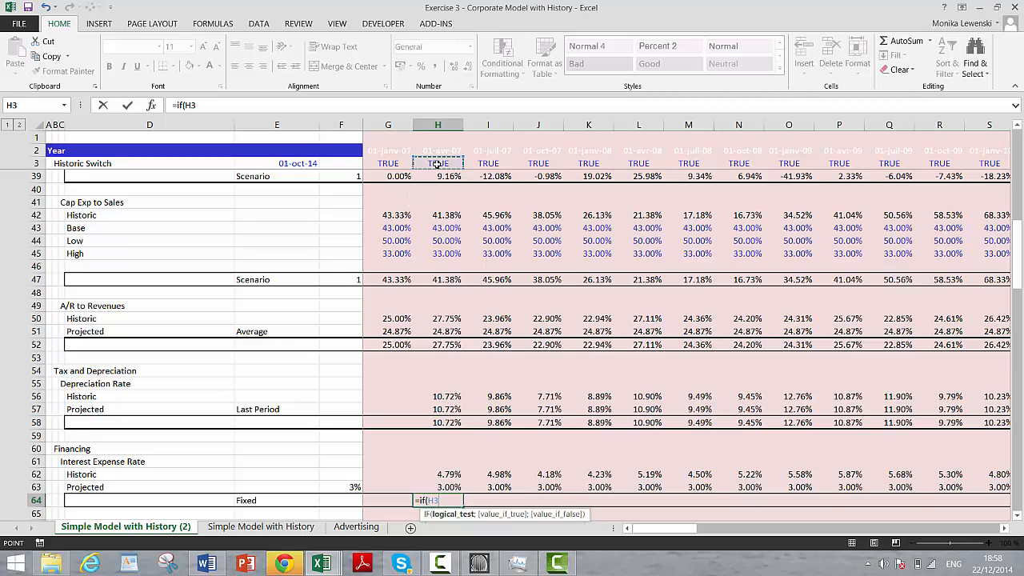
type(";")
key("Up")
key("Up")
key("Up")
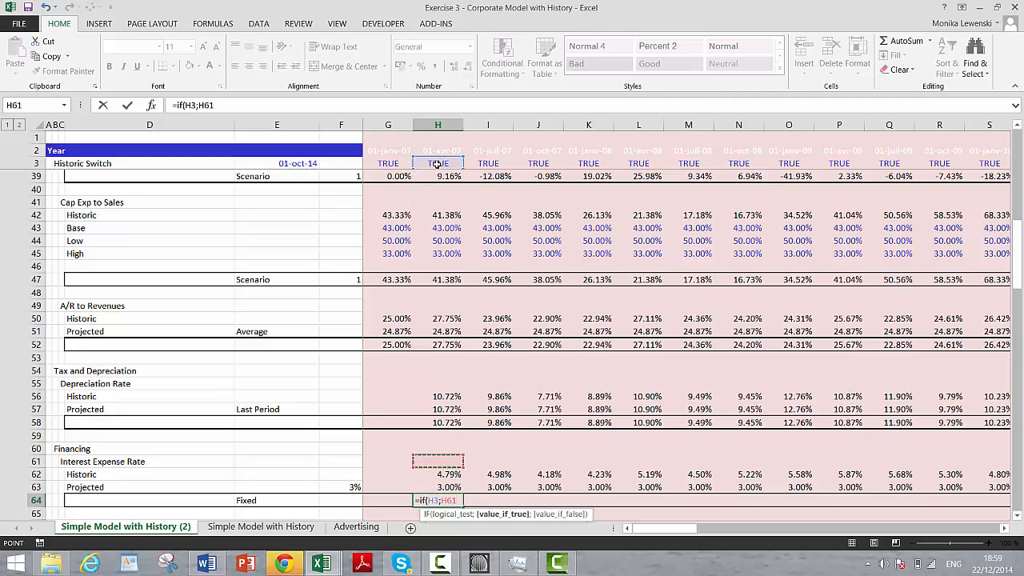
type(";")
key("Up")
key("BackSpace")
key("BackSpace")
key("BackSpace")
key("BackSpace")
key("BackSpace")
key("BackSpace")
key("BackSpace")
key("BackSpace")
key("BackSpace")
key("BackSpace")
key("BackSpace")
key("BackSpace")
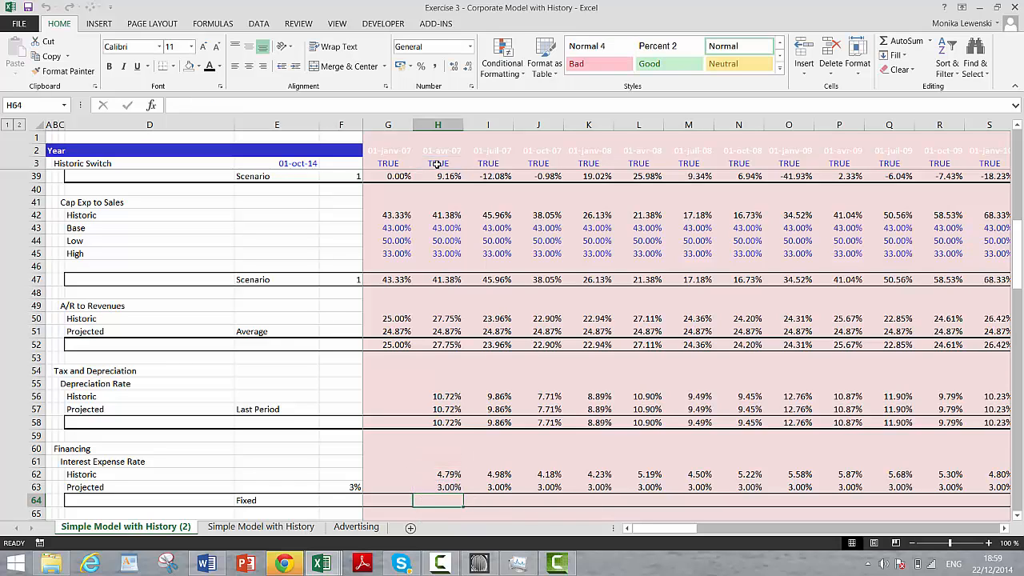
Step: Enter =IF(H3;H62;H63) in H64 to pick the historic or projected interest expense rate by the Historic Switch
type("f(")
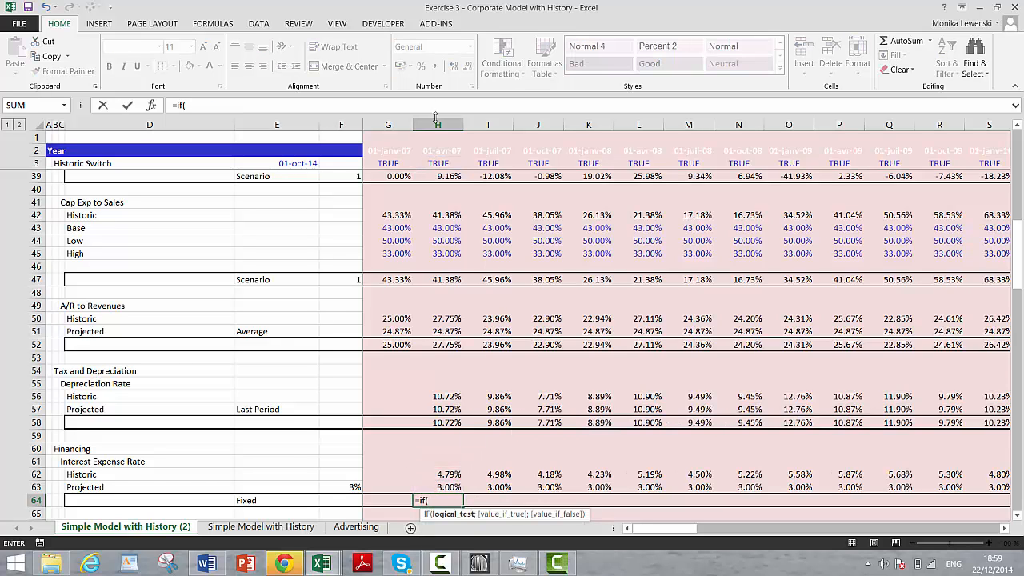
left_click(439, 160)
type(";")
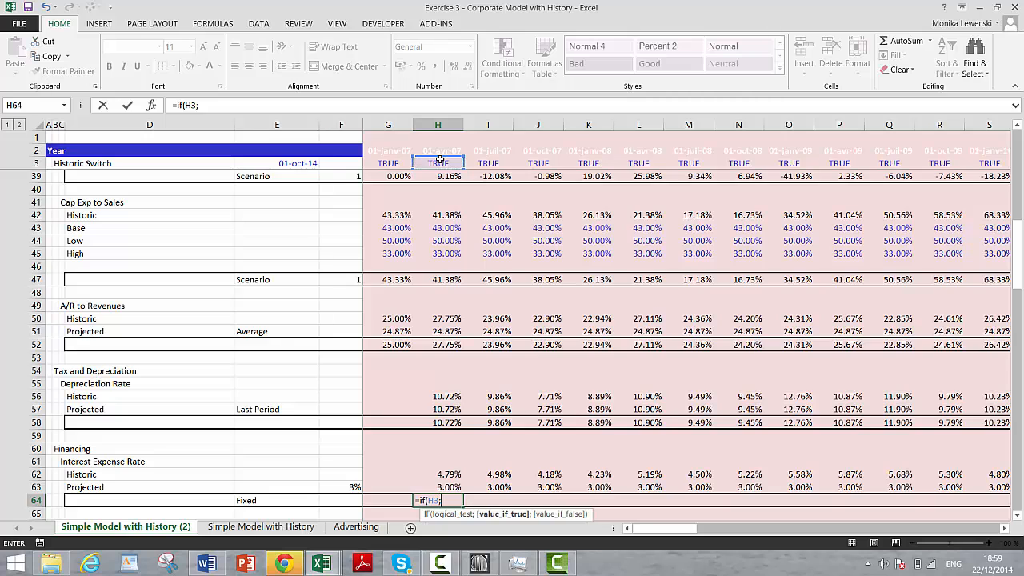
key("Up")
key("Up")
type(";")
key("Up")
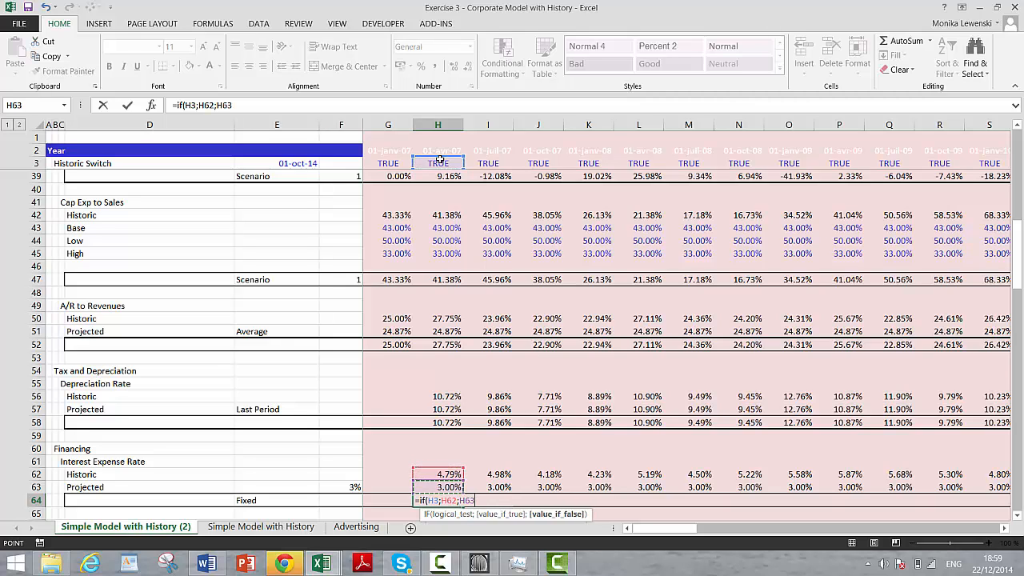
key("Return")
key("Up")
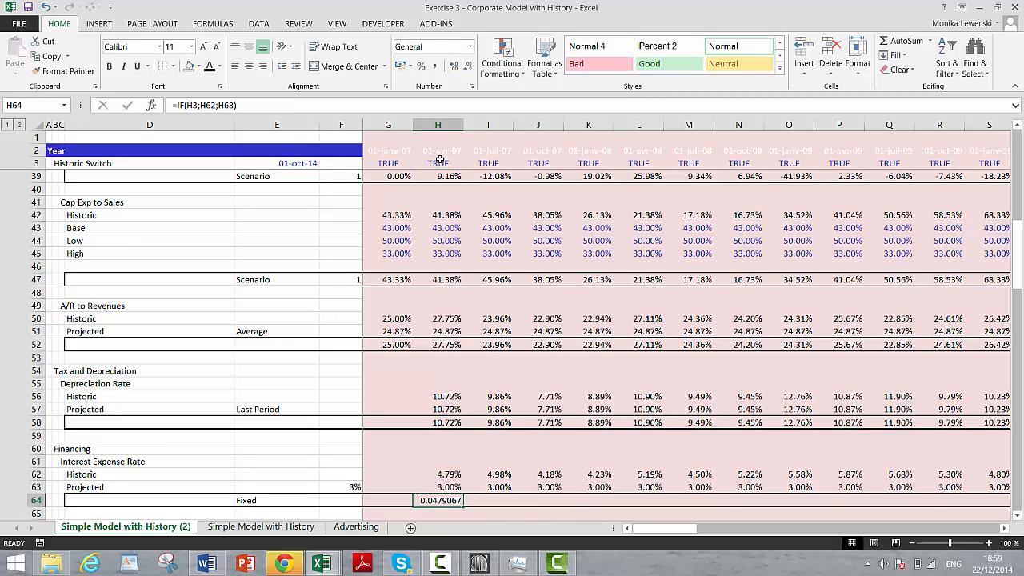
Step: Format H64 as a percentage with two decimal places and copy it rightward across row 64
left_click(421, 66)
left_click(453, 69)
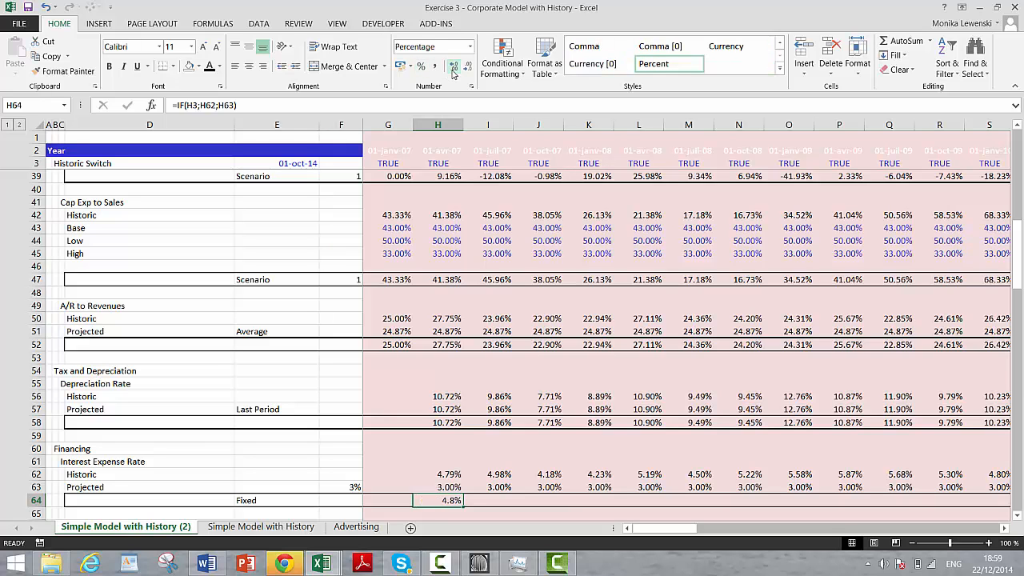
left_click(453, 69)
key("ctrl+shift+r")
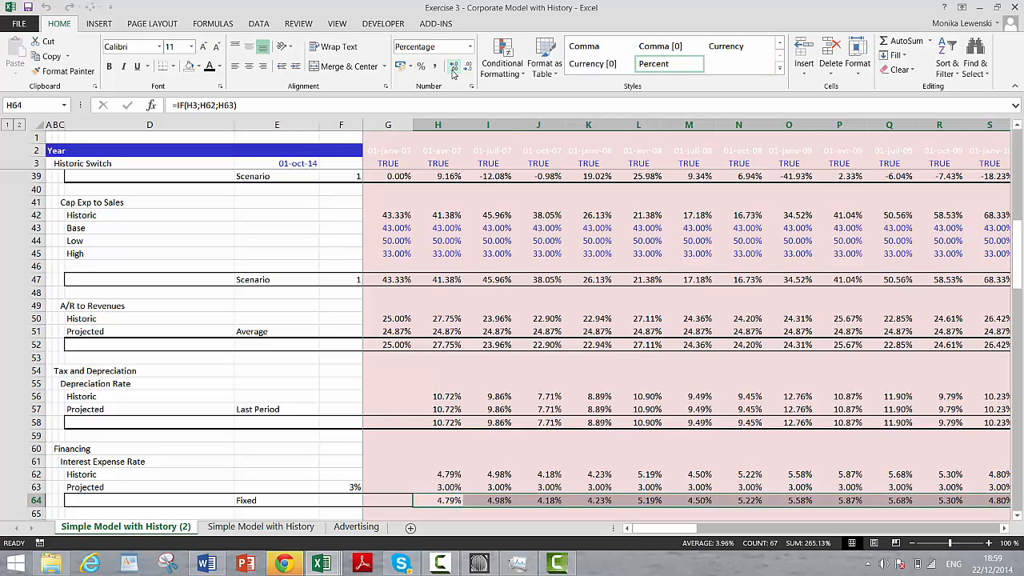
Step: Enter =IF(H3;H25/G10) in H67 to calculate the historic interest income rate from Interest Income and prior-period Cash
key("Down")
key("Down")
key("Down")
key("Down")
key("Down")
key("Down")
key("Up")
key("Up")
key("Up")
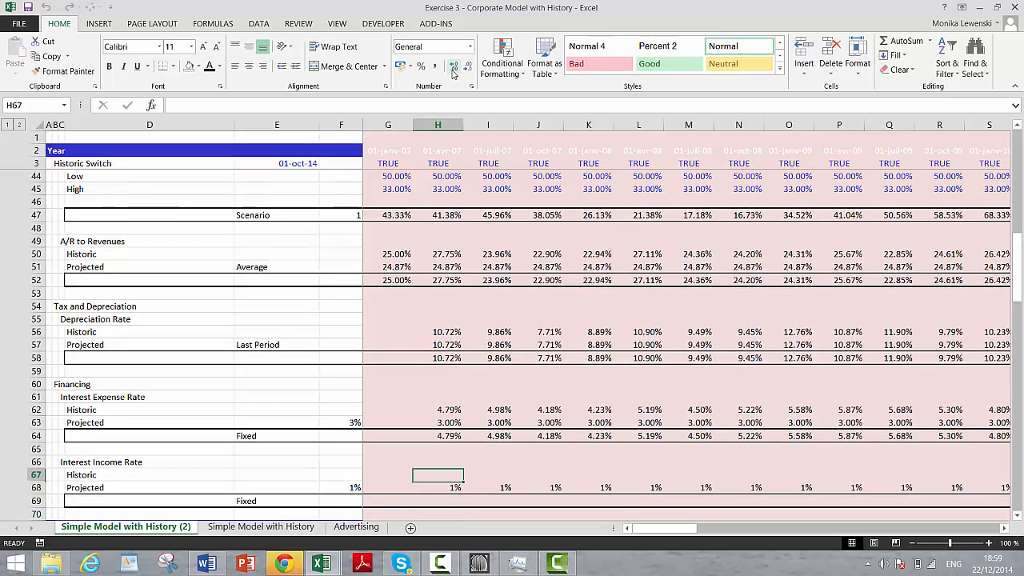
type("=if(")
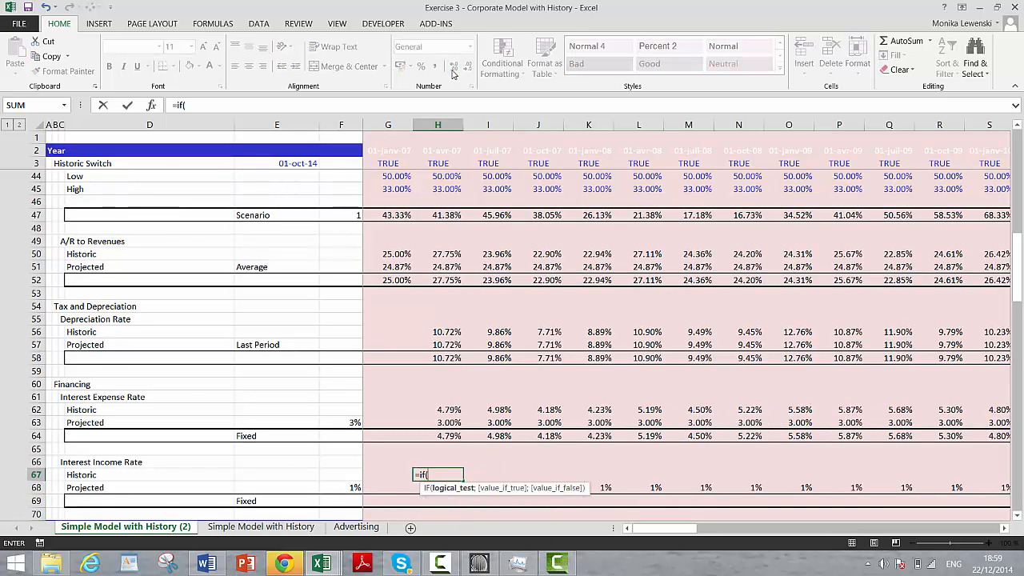
left_click(435, 160)
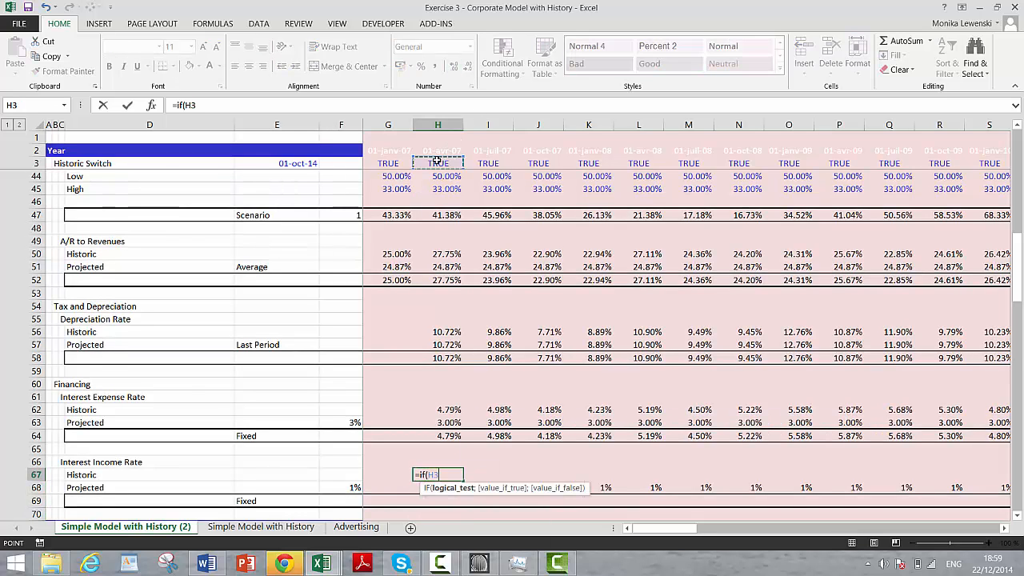
type(";")
key("Page_Up")
key("Page_Up")
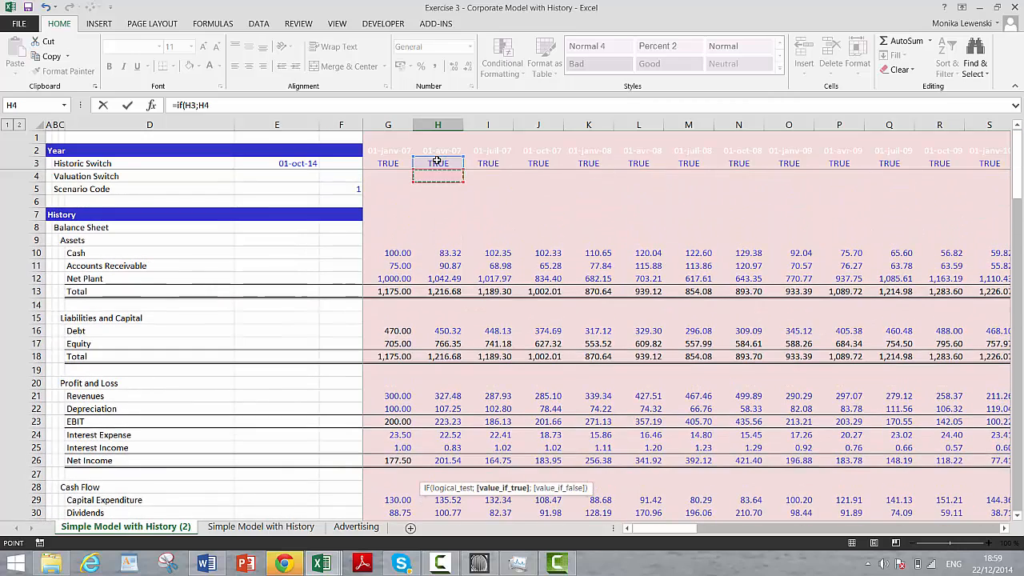
key("Down")
key("Down")
key("Down")
key("Down")
key("Down")
key("Down")
key("Down")
key("Down")
key("Down")
key("Down")
key("Down")
key("Down")
key("Down")
key("Down")
key("Down")
key("Down")
key("Down")
key("Down")
key("Down")
key("Down")
key("Down")
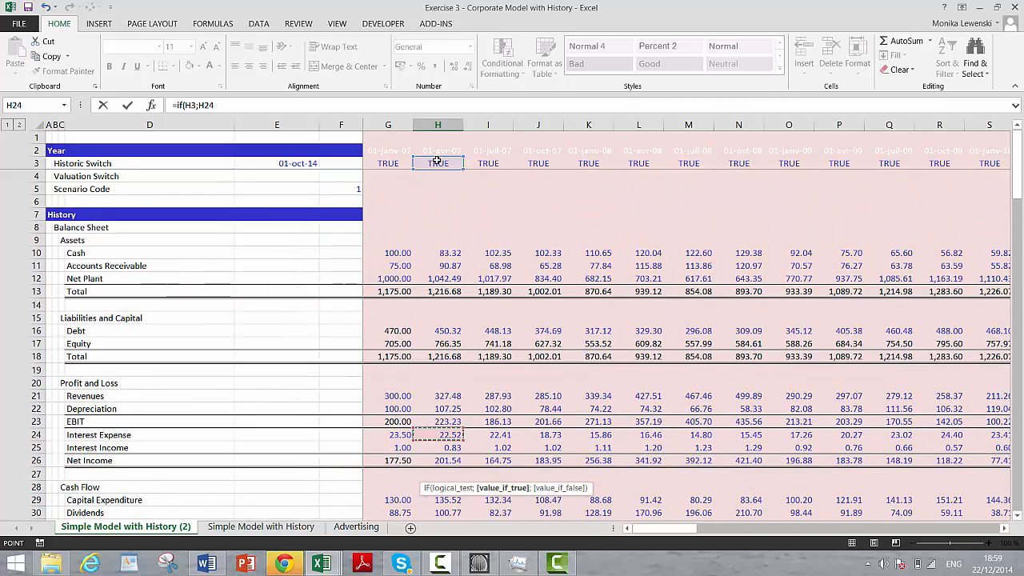
type("/")
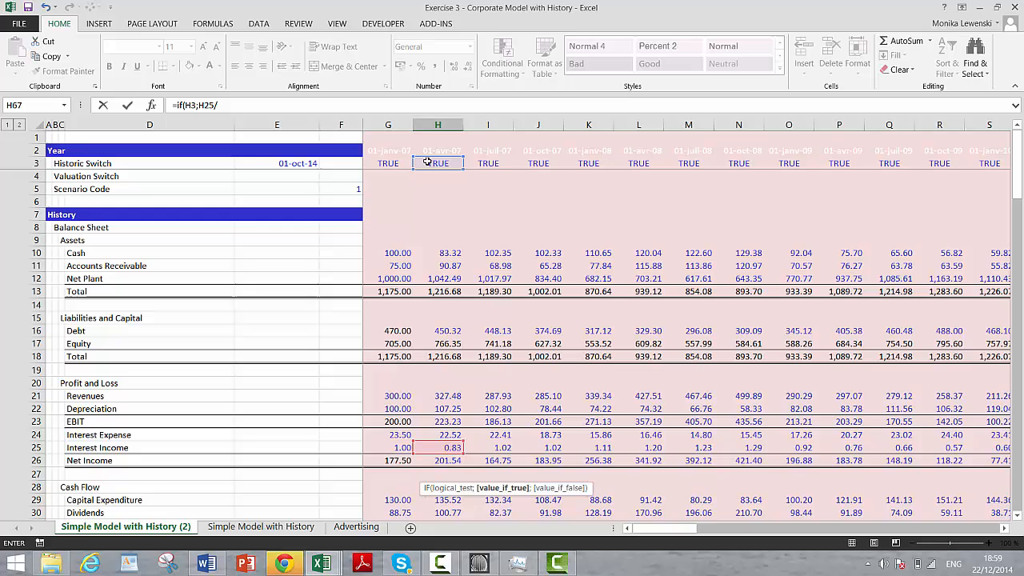
left_click(389, 253)
key("Return")
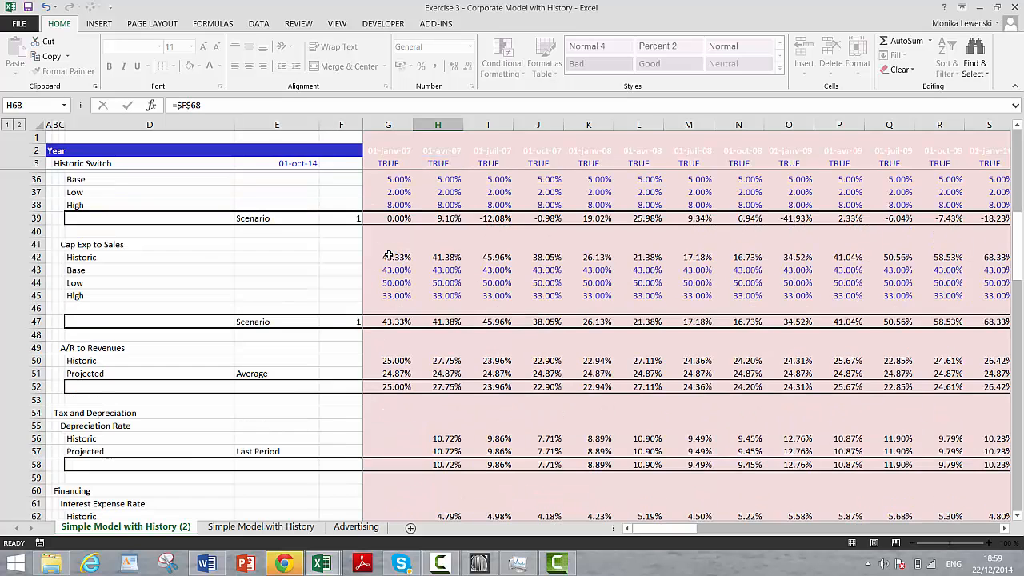
scroll(389, 253, "down", 1)
key("Up")
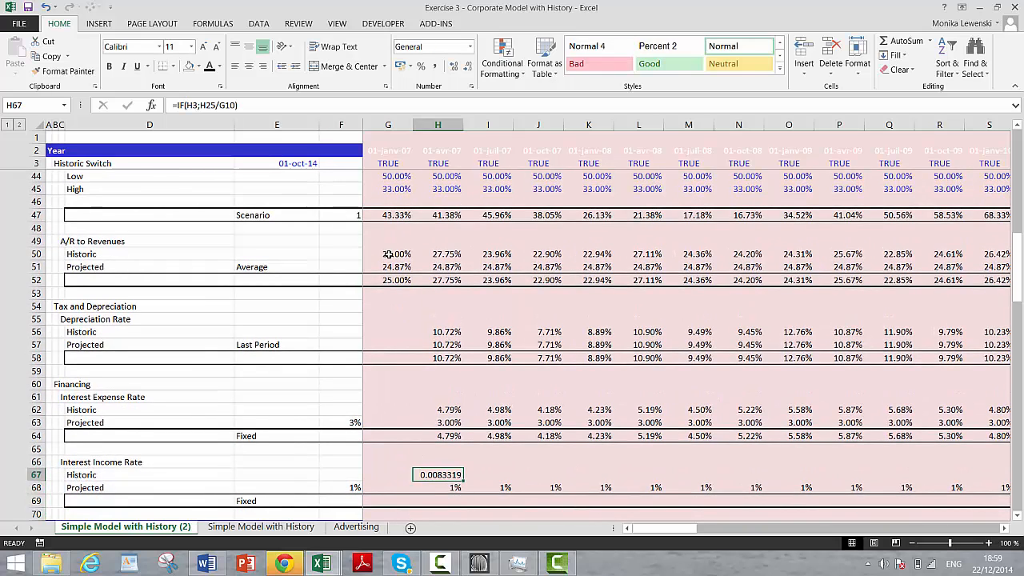
Step: Format H67 and H68 as percentages with two decimal places and copy both cells rightward across rows 67 and 68
key("shift+Down")
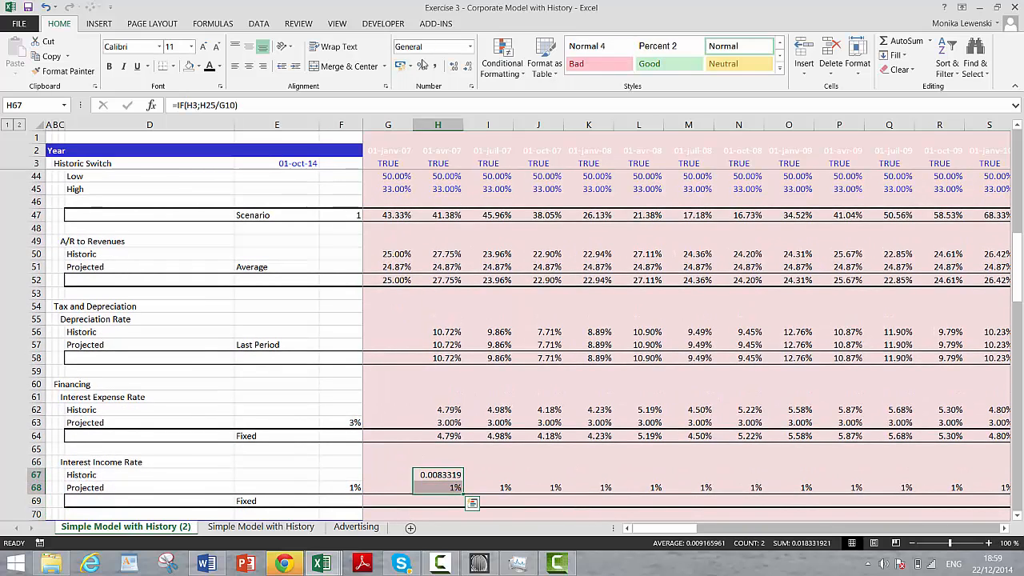
left_click(421, 65)
left_click(453, 69)
left_click(453, 70)
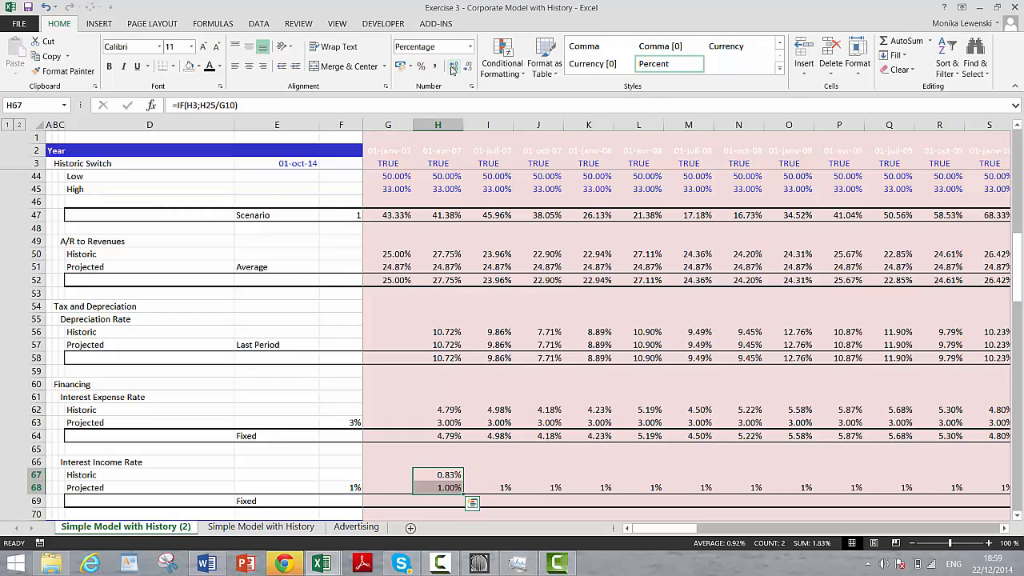
key("ctrl+shift+r")
Step: Enter =IF(H3;H67;H68) in H69 to pick the historic or projected interest income rate by the Historic Switch
key("Down")
key("Down")
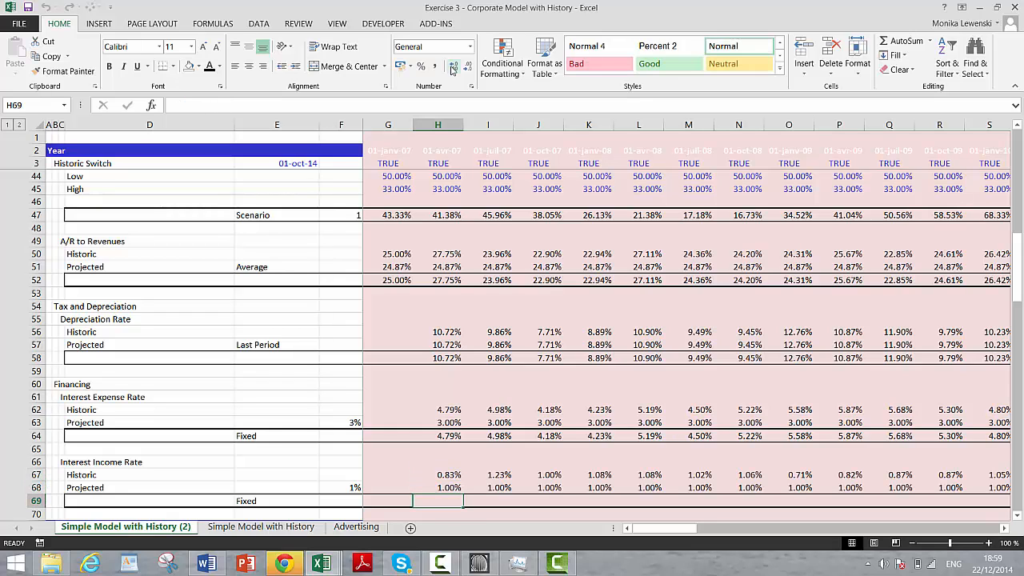
type("=if(")
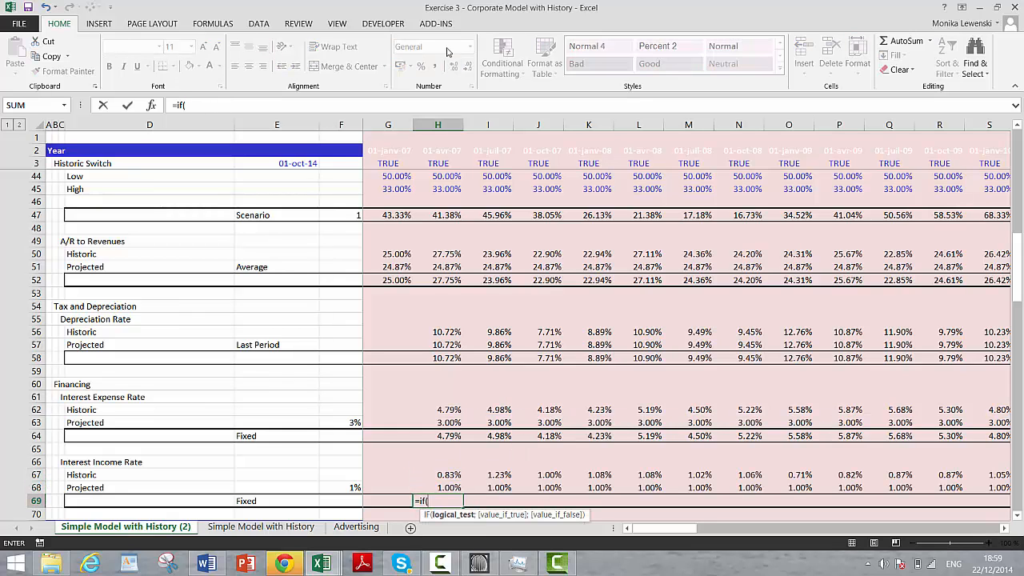
left_click(445, 164)
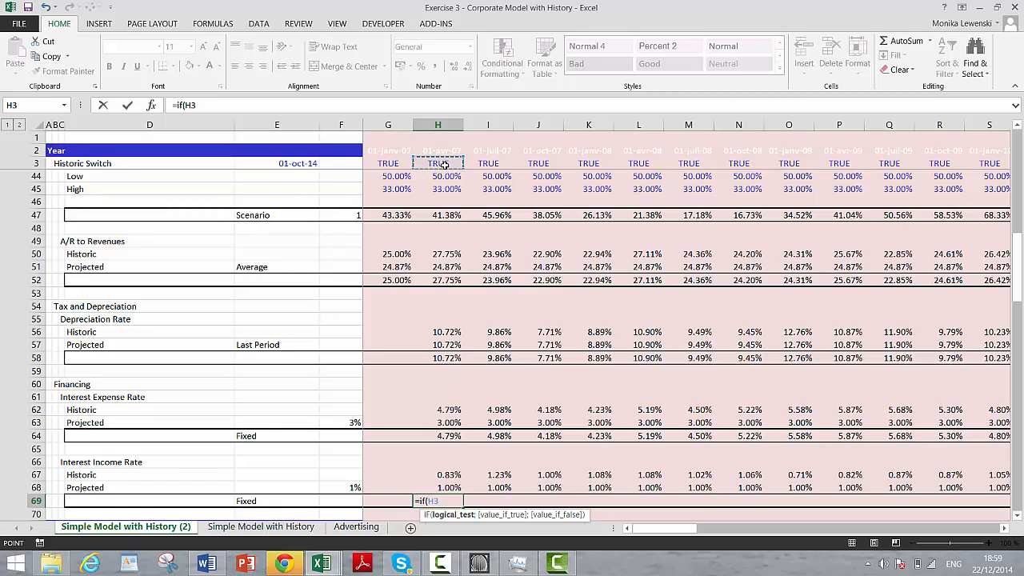
type(";")
key("Up")
key("Up")
type(";")
key("Up")
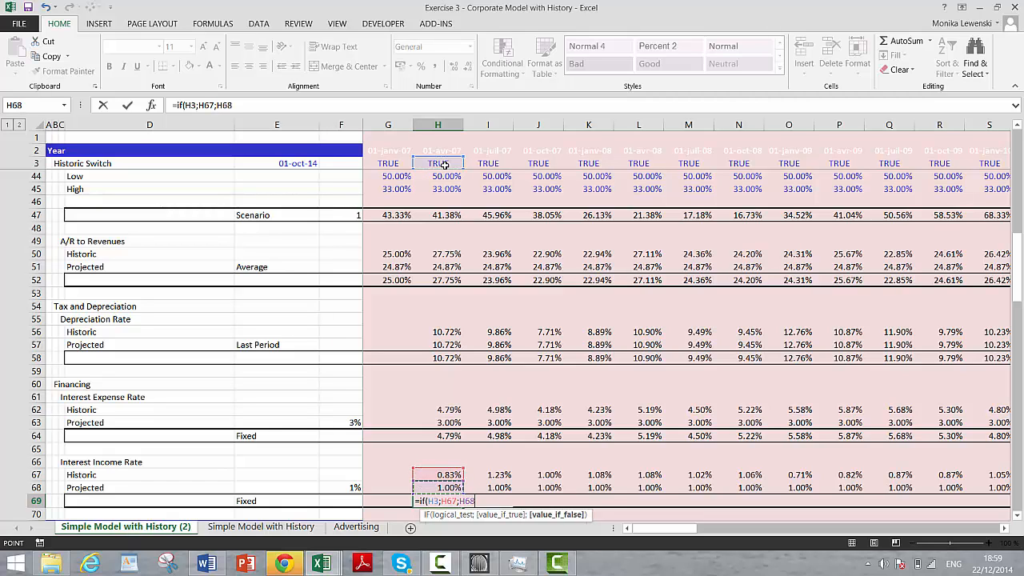
key("Return")
key("Up")
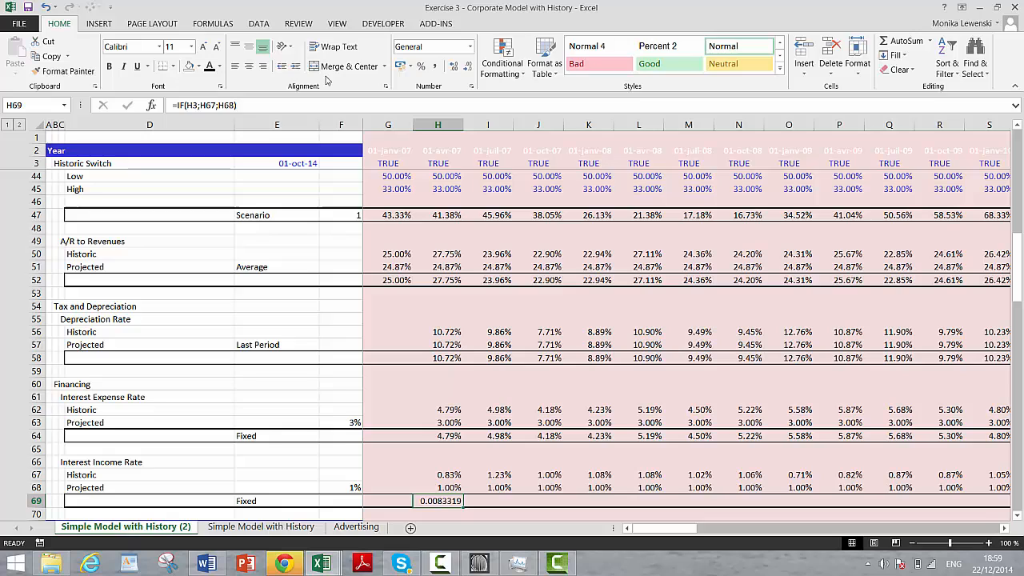
Step: Format H69 as a percentage with two decimal places and copy it rightward across row 69
left_click(421, 67)
left_click(451, 68)
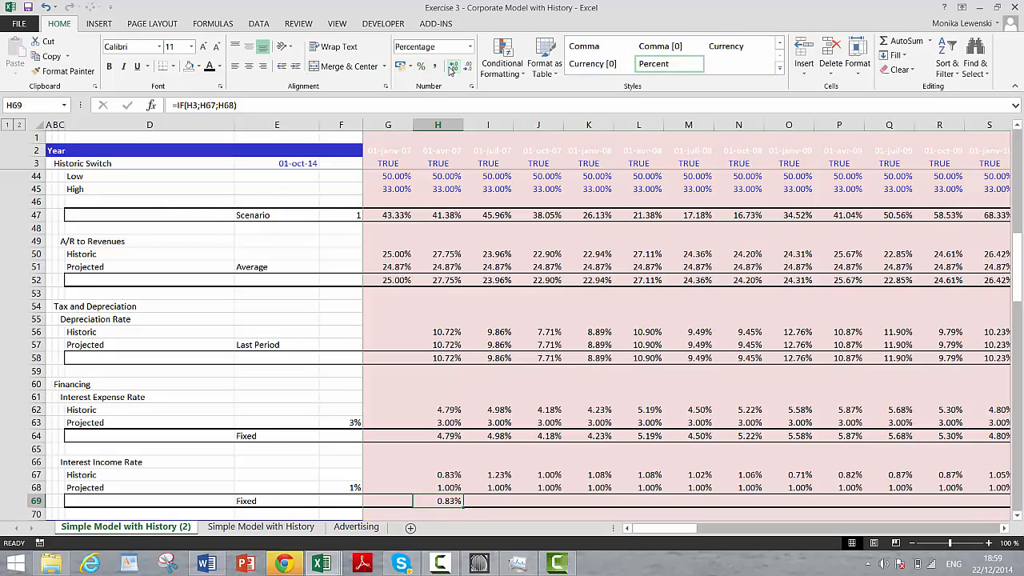
key("ctrl+shift+Right")
key("ctrl+r")
Step: Check the interest income rate in row 69 across the transition from the historic to the projected columns
key("Right")
key("Right")
key("Right")
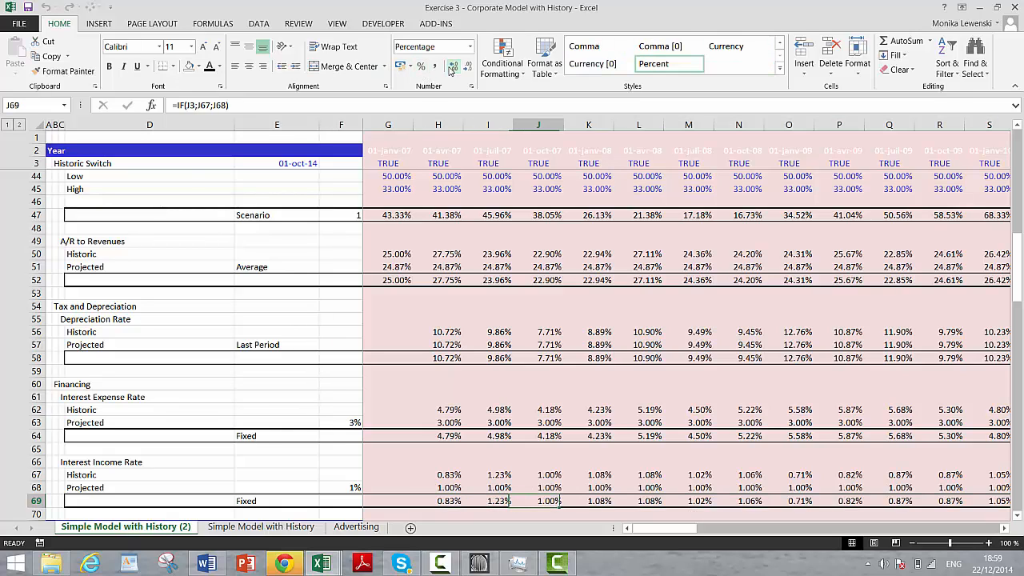
key("Right")
key("Right")
key("Right")
key("Right")
key("Right")
key("Right")
key("Right")
key("Right")
key("Right")
key("Right")
key("Right")
key("Right")
key("Right")
key("Right")
key("Right")
key("Right")
key("Right")
key("Right")
key("Right")
key("Right")
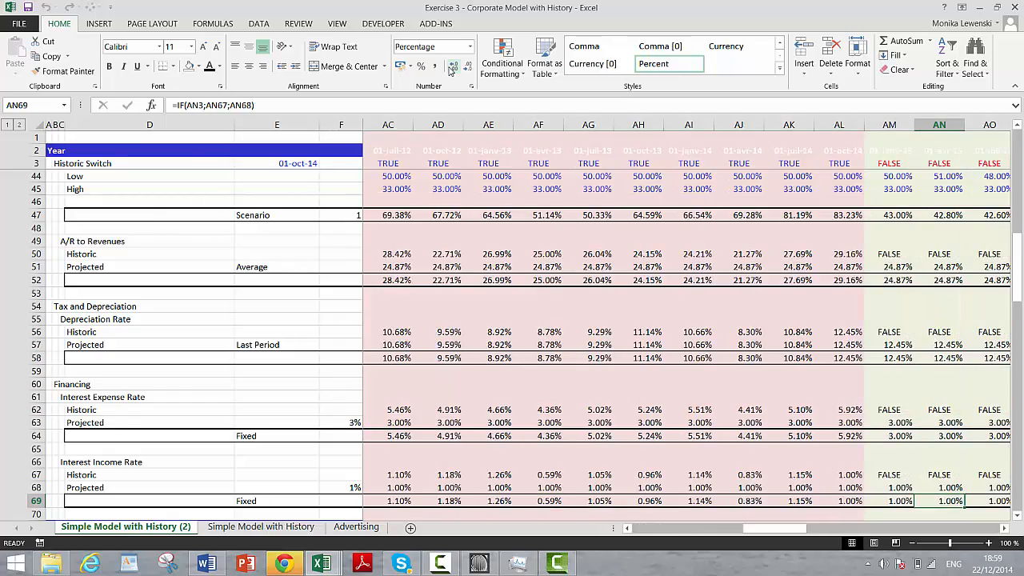
key("Right")
key("Right")
key("Right")
key("Right")
key("Right")
key("Left")
key("Left")
key("Left")
key("Left")
key("Left")
key("Left")
key("Left")
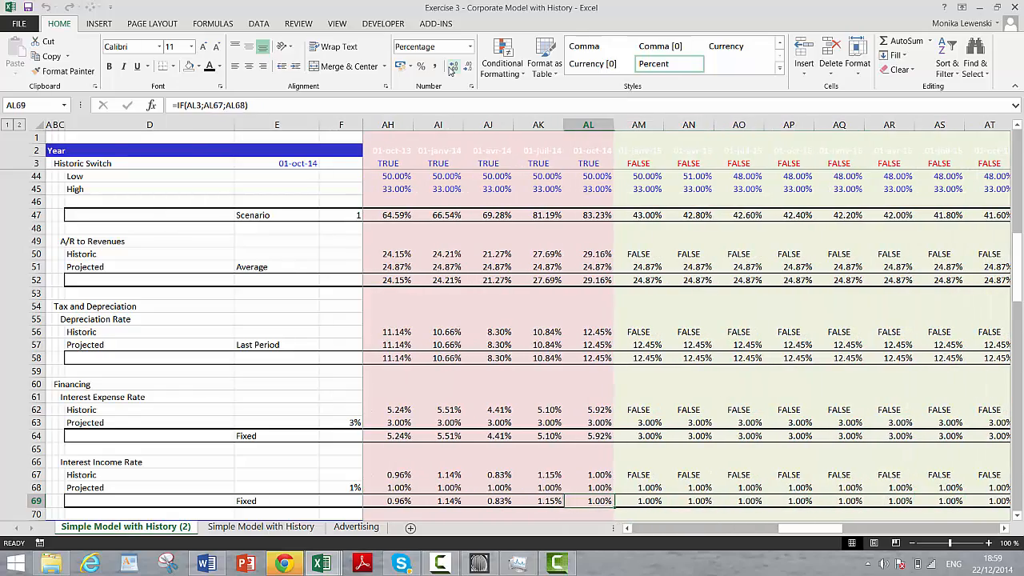
key("ctrl+Left")
key("Left")
key("Left")
key("Left")
key("Left")
key("Left")
key("Left")
key("Left")
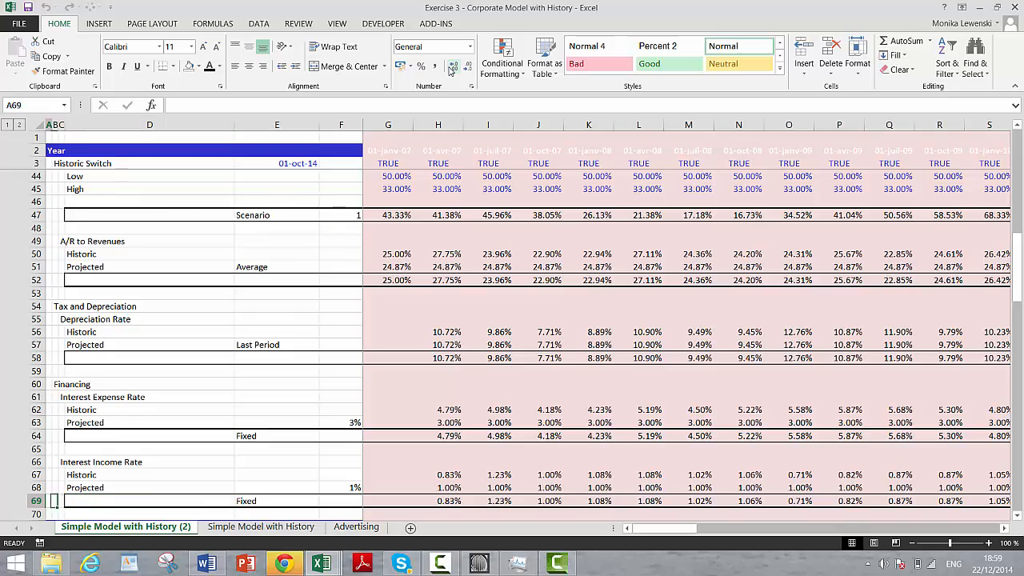
Step: Review the model's History, Assumptions and Operating Analysis sections down the sheet
key("Down")
key("Down")
key("Down")
key("Down")
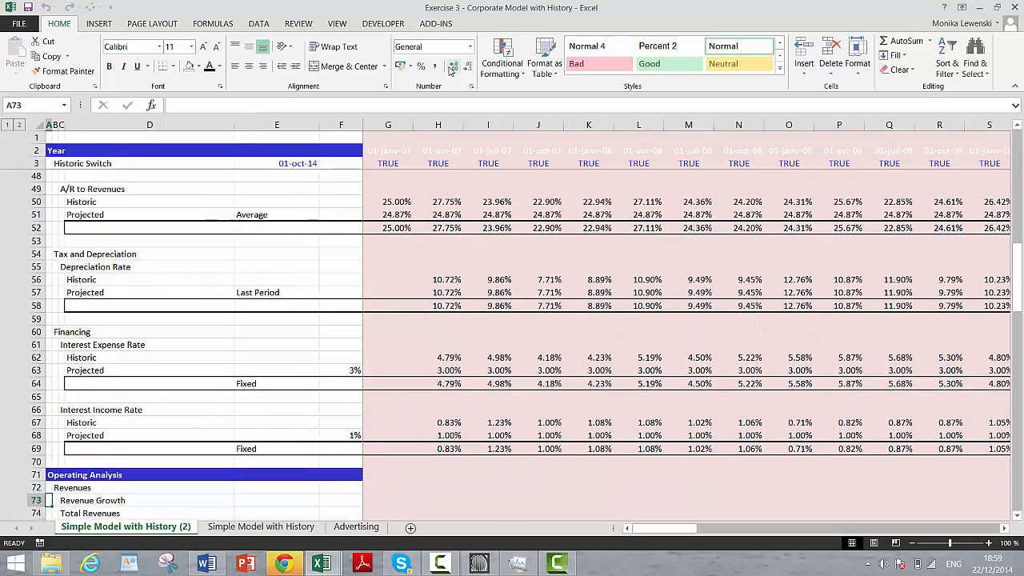
key("Up")
key("Up")
key("Up")
key("Up")
key("Up")
key("Up")
key("Up")
key("Up")
key("Up")
key("Up")
key("Up")
key("Up")
key("Up")
key("Up")
key("Up")
key("Up")
key("Up")
key("Up")
key("Up")
key("Up")
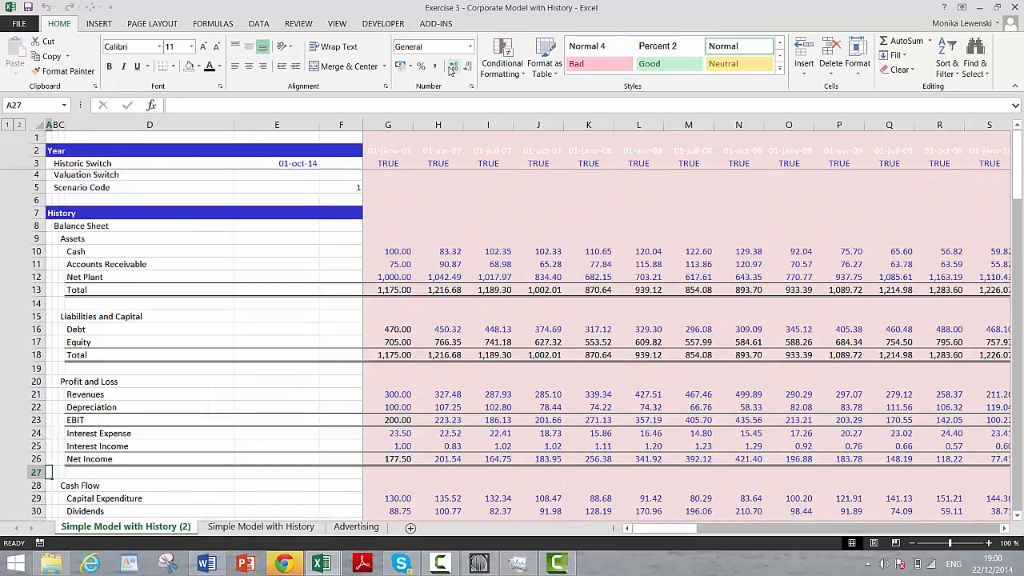
key("Down")
key("Down")
key("Down")
key("Down")
key("Down")
key("Down")
key("Down")
key("Down")
key("Down")
key("Down")
key("Down")
key("Down")
key("Down")
key("Down")
key("Down")
key("Down")
key("Down")
key("Down")
key("Down")
key("Down")
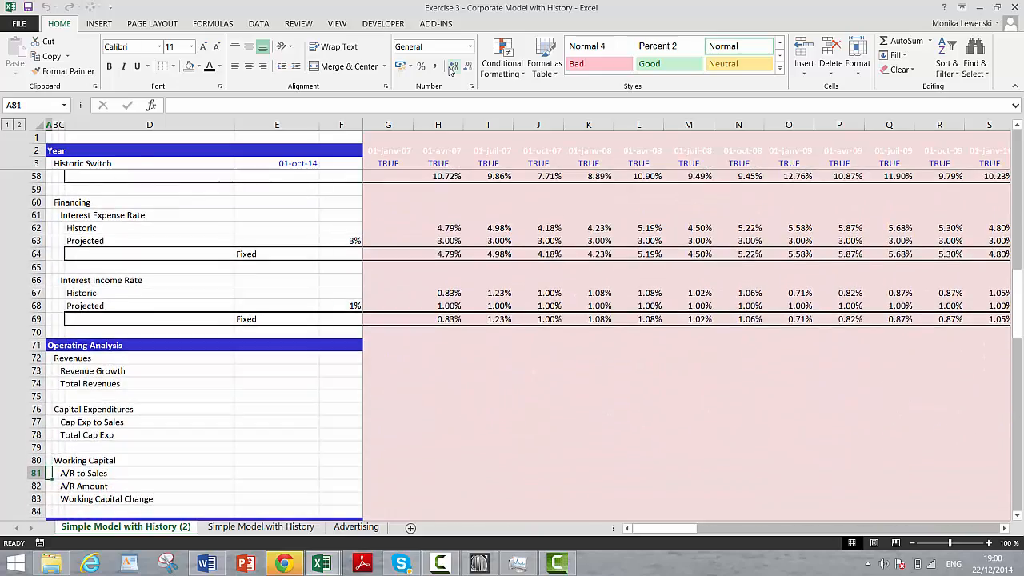
key("Up")
key("Up")
key("Up")
key("Up")
key("Up")
key("Up")
key("Up")
key("Up")
key("Up")
key("Up")
key("Up")
key("Up")
key("Up")
key("Up")
key("Up")
key("Up")
key("Up")
key("Up")
key("Up")
key("Up")
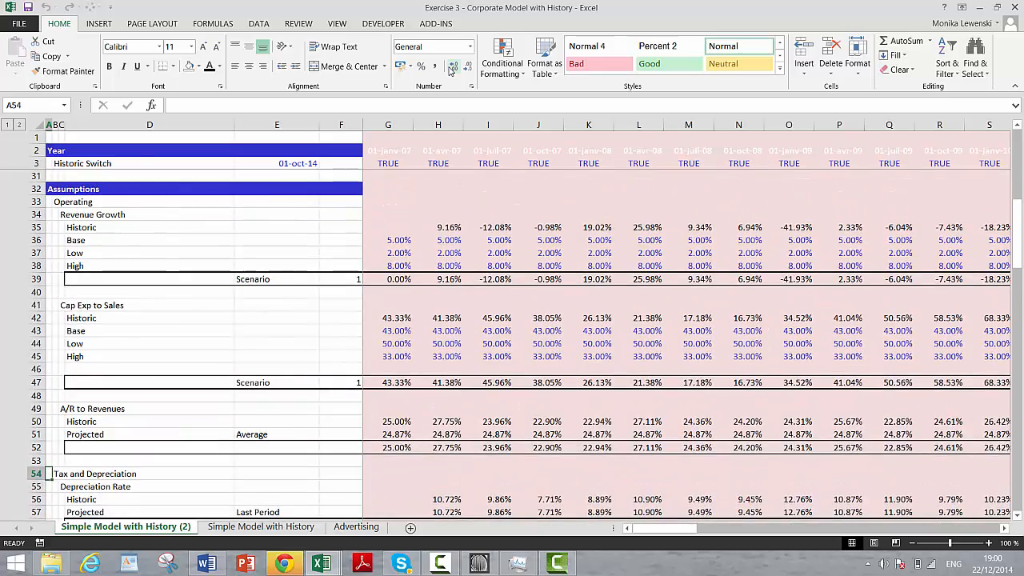
key("Page_Down")
key("Page_Up")
key("Page_Up")
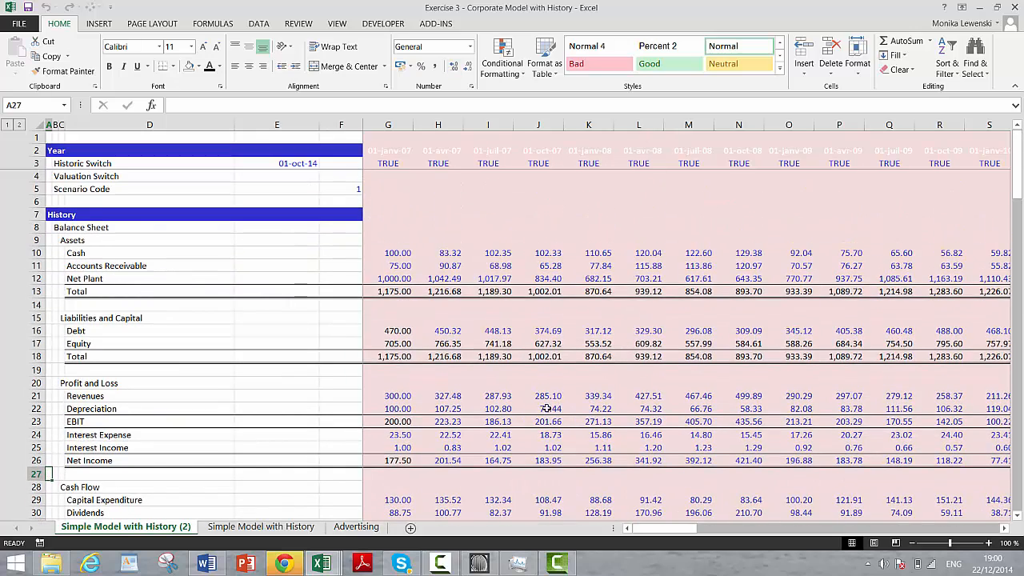
left_click(558, 565)
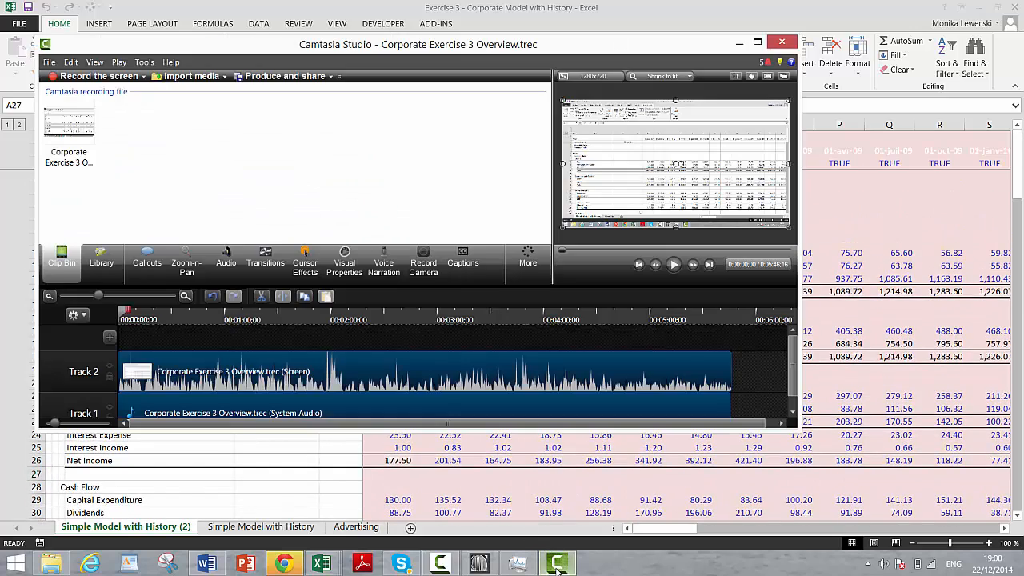
left_click(443, 564)
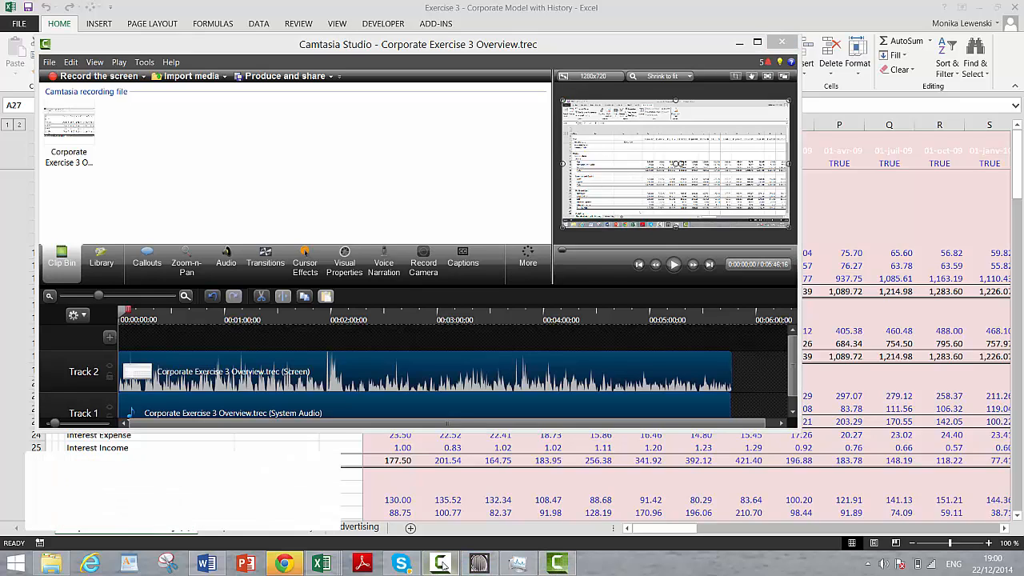